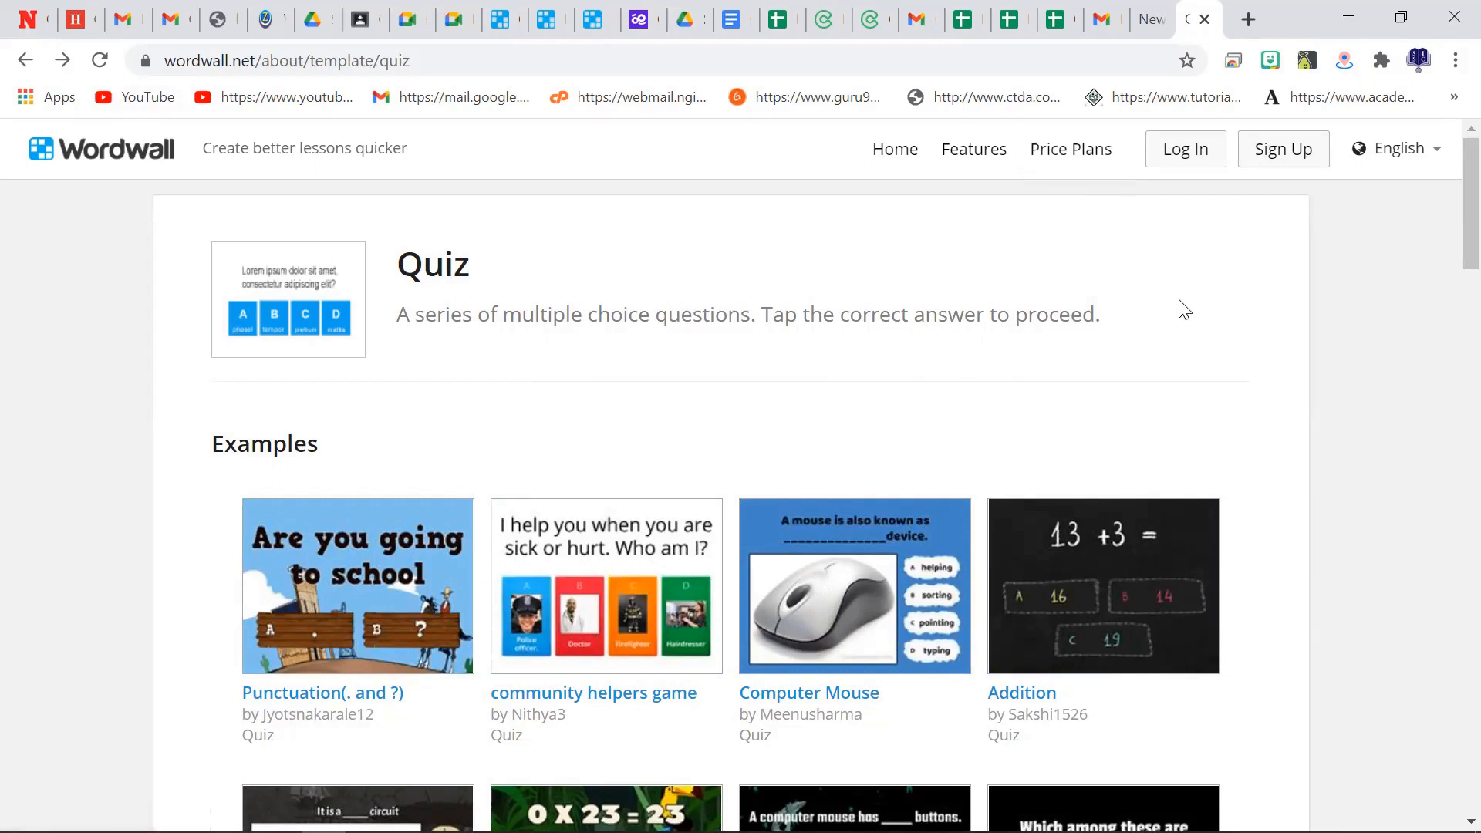
Step: View the Basic account sign-up page and its Google account chooser, and return to the Quiz template page
left_click(1285, 154)
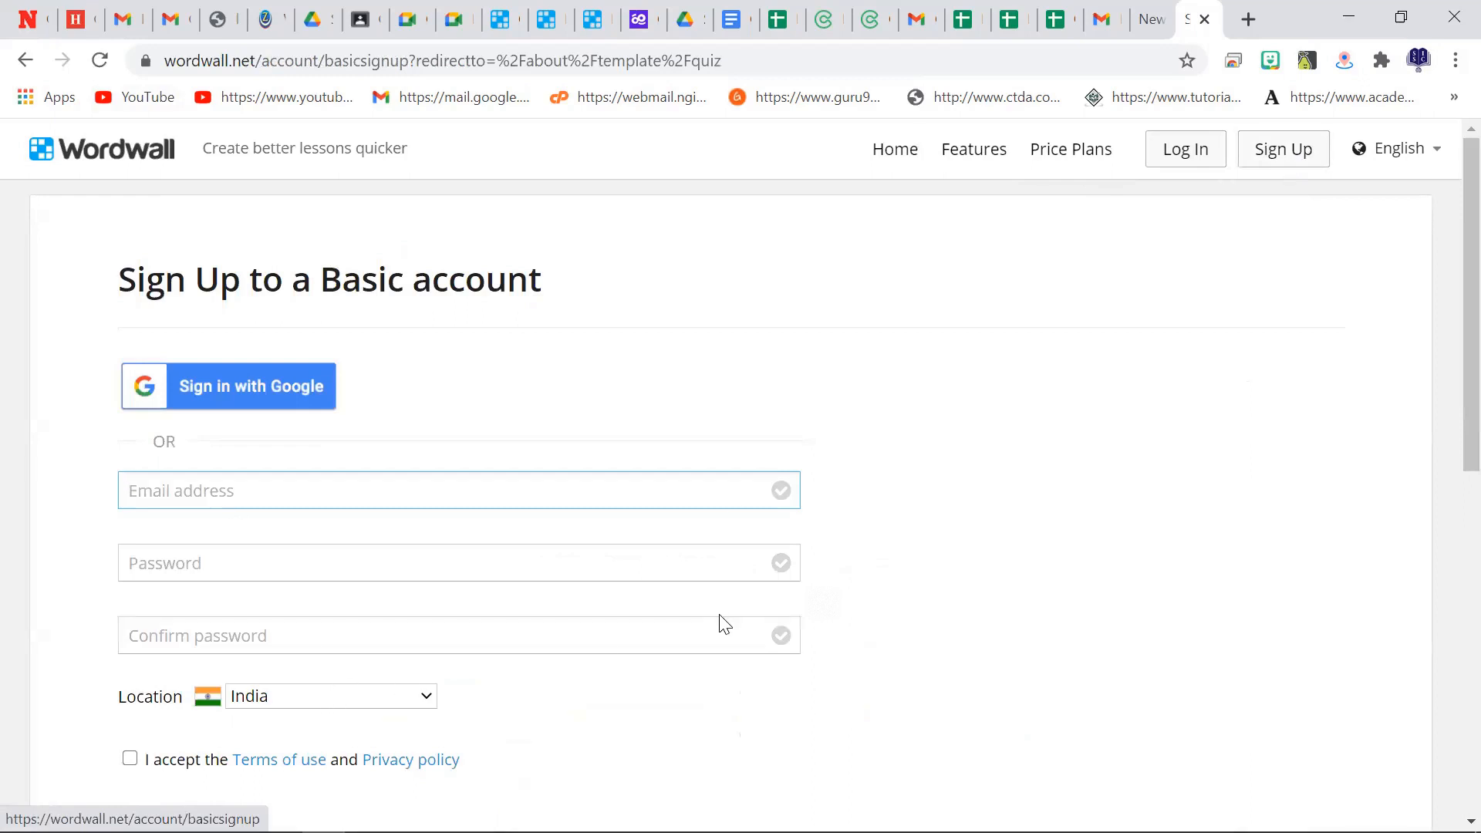
scroll(1448, 374, "down", 3)
scroll(1445, 309, "up", 3)
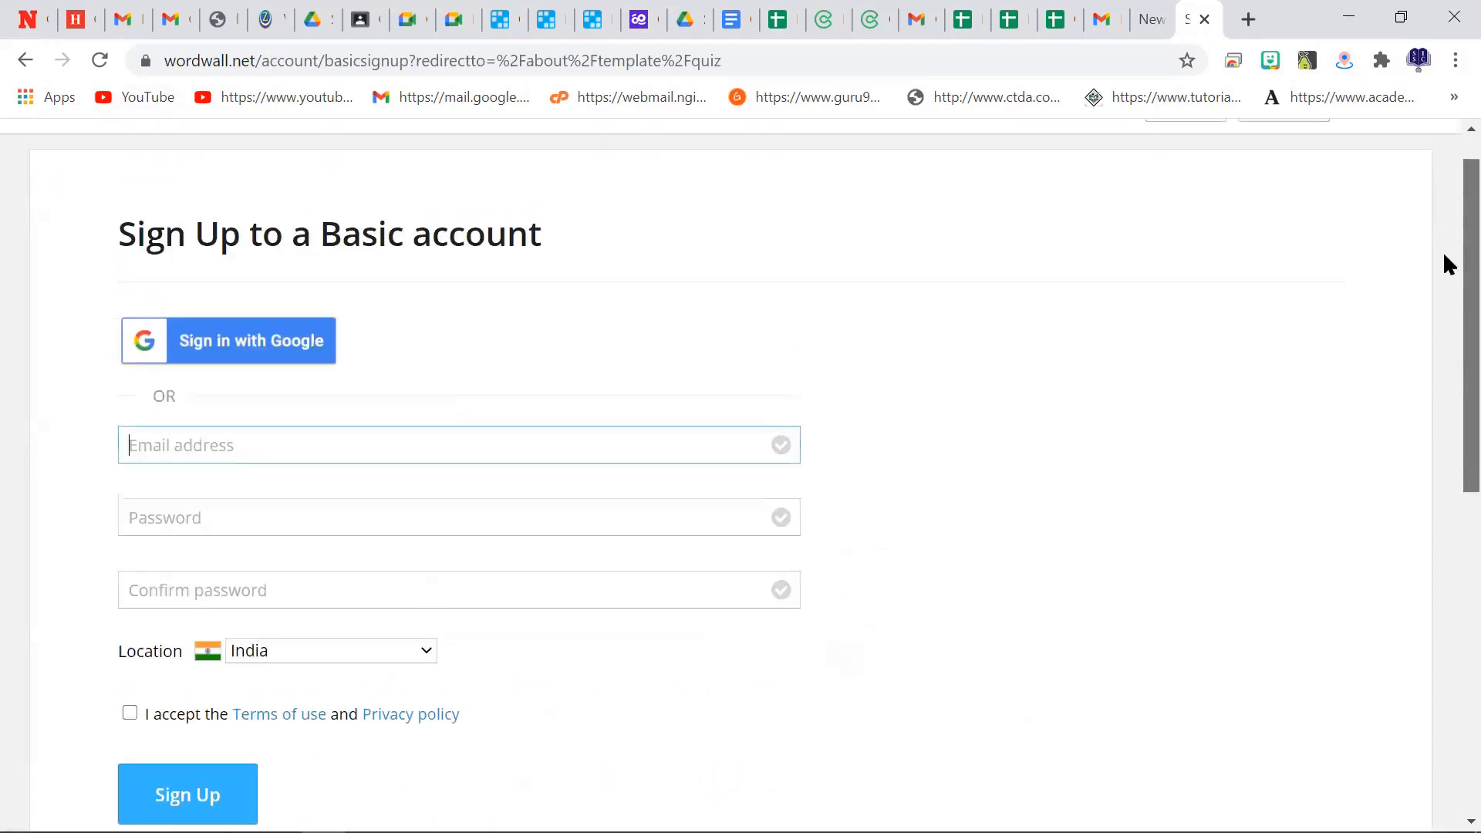
left_click(246, 349)
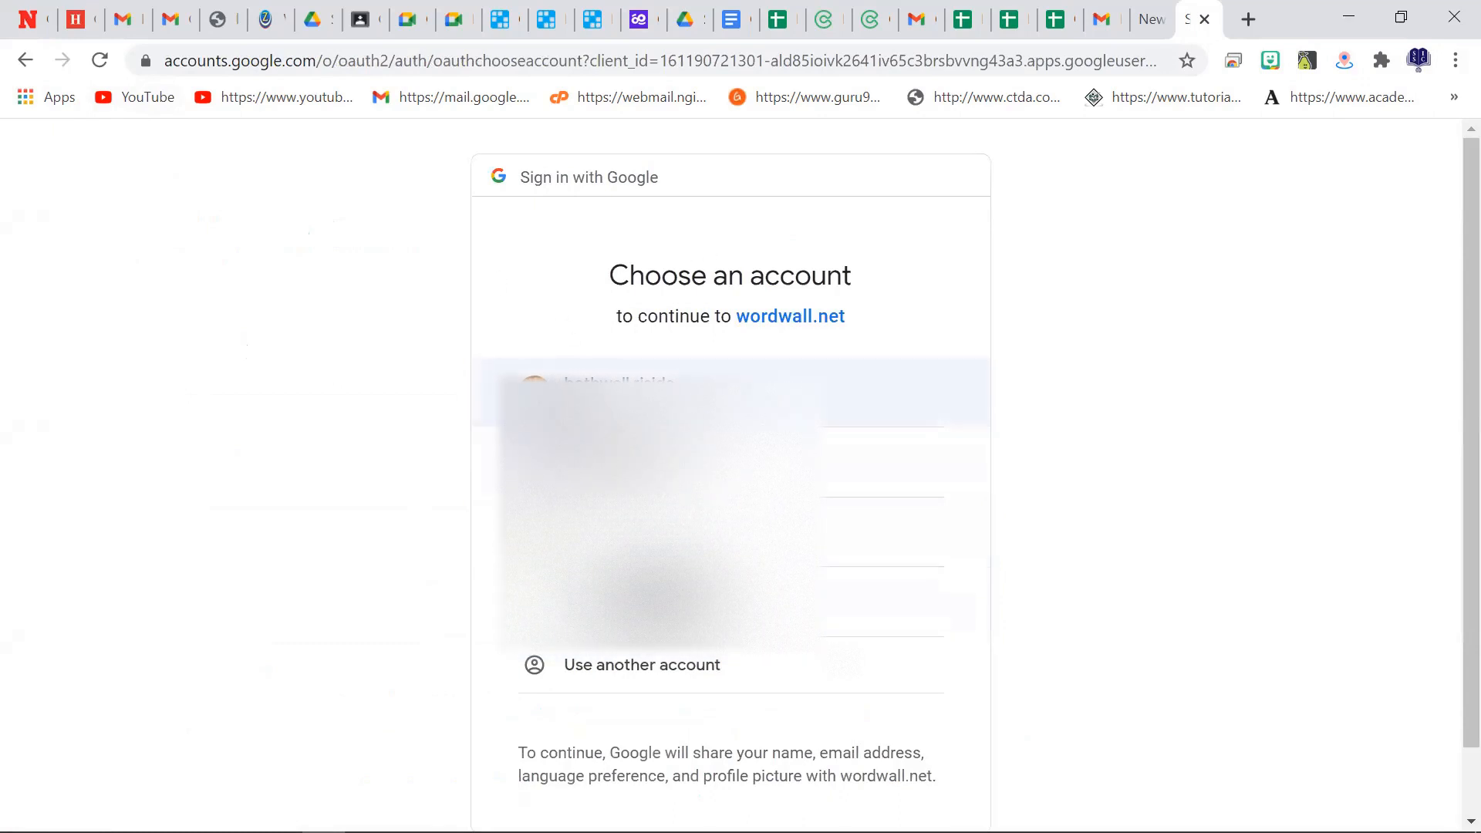
left_click(26, 61)
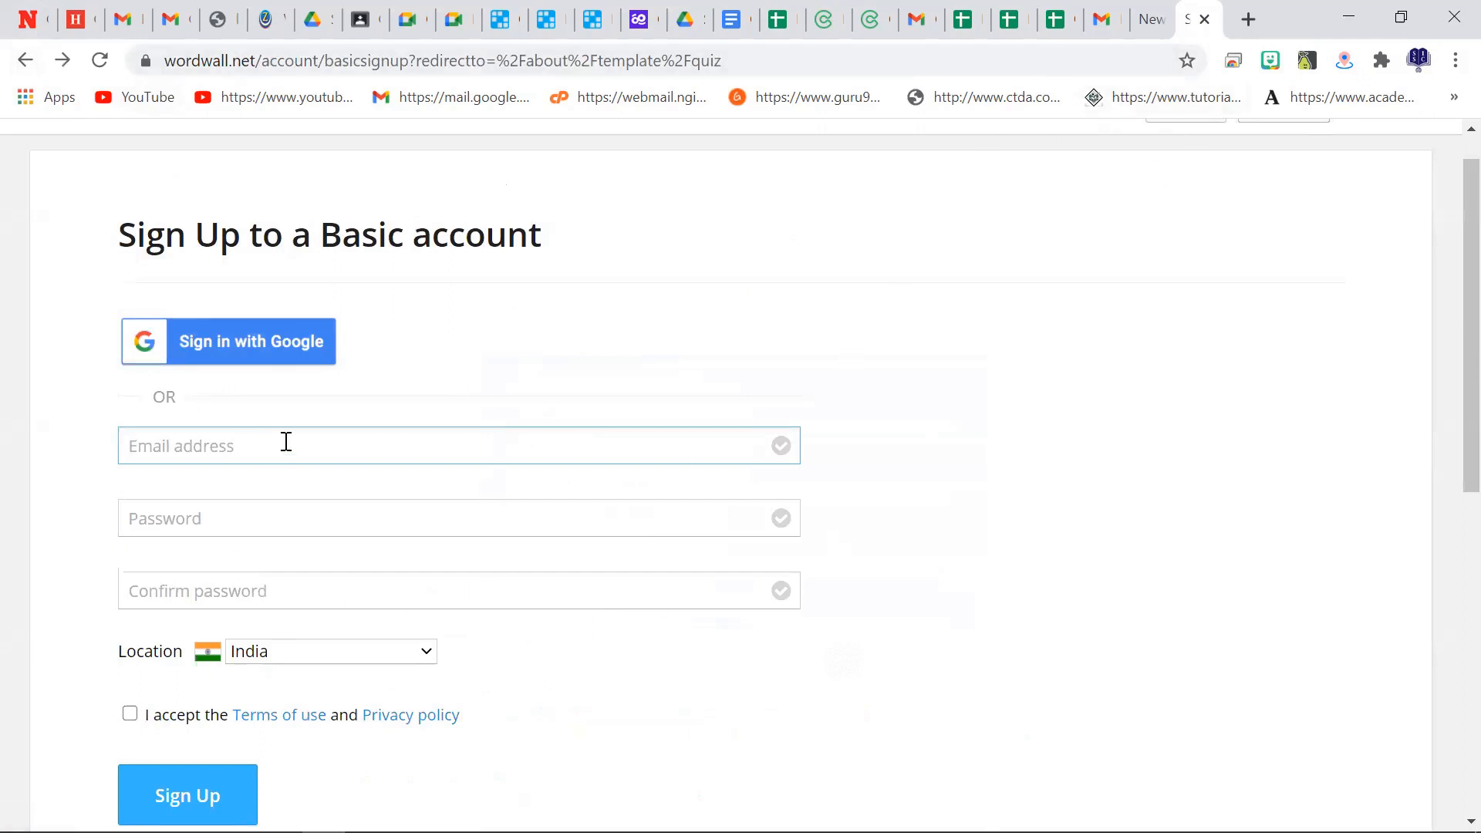
left_click(21, 66)
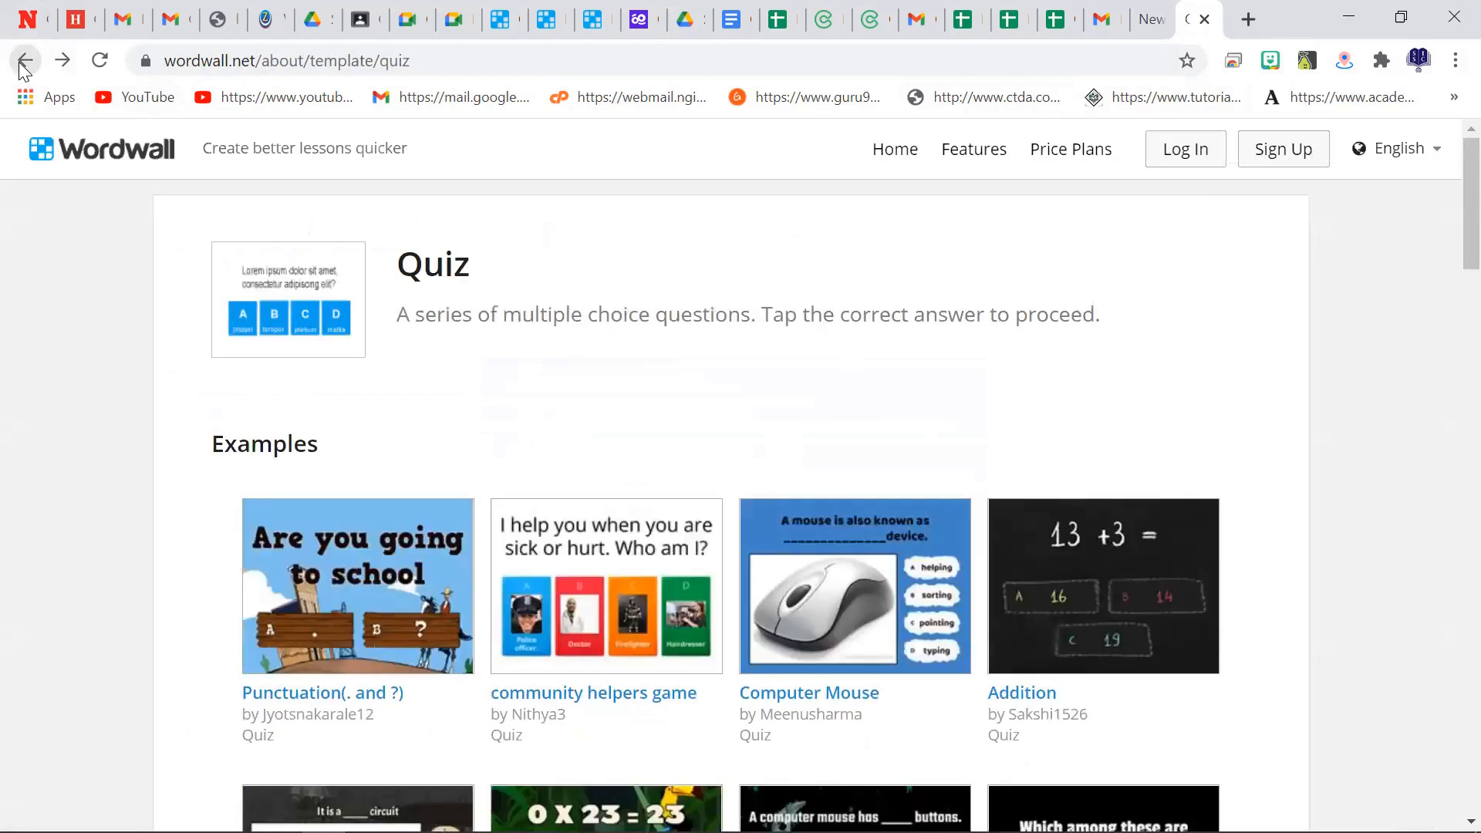
Step: Log in to the existing Wordwall account using Google sign-in
left_click(1193, 156)
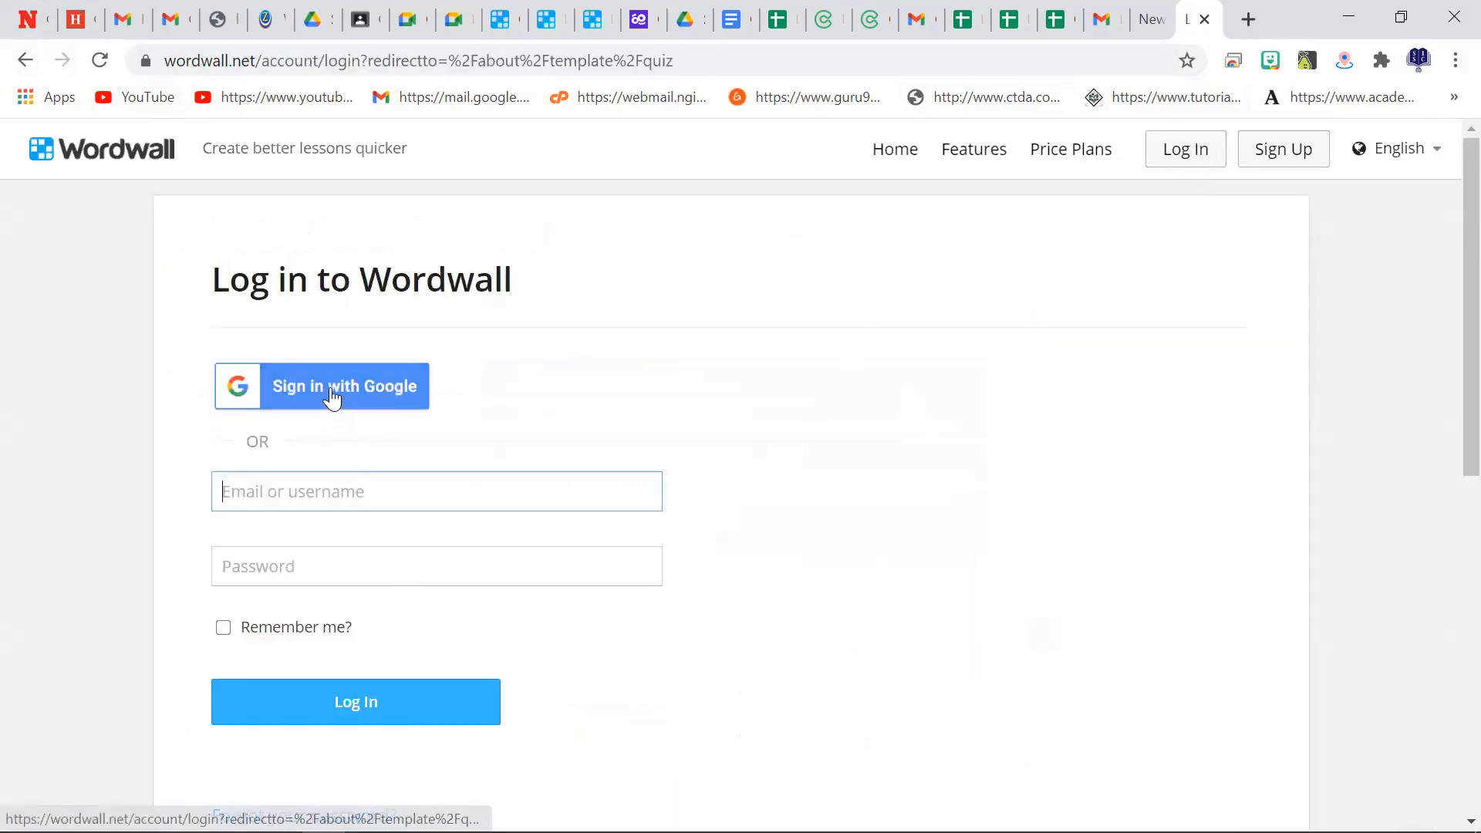
left_click(329, 396)
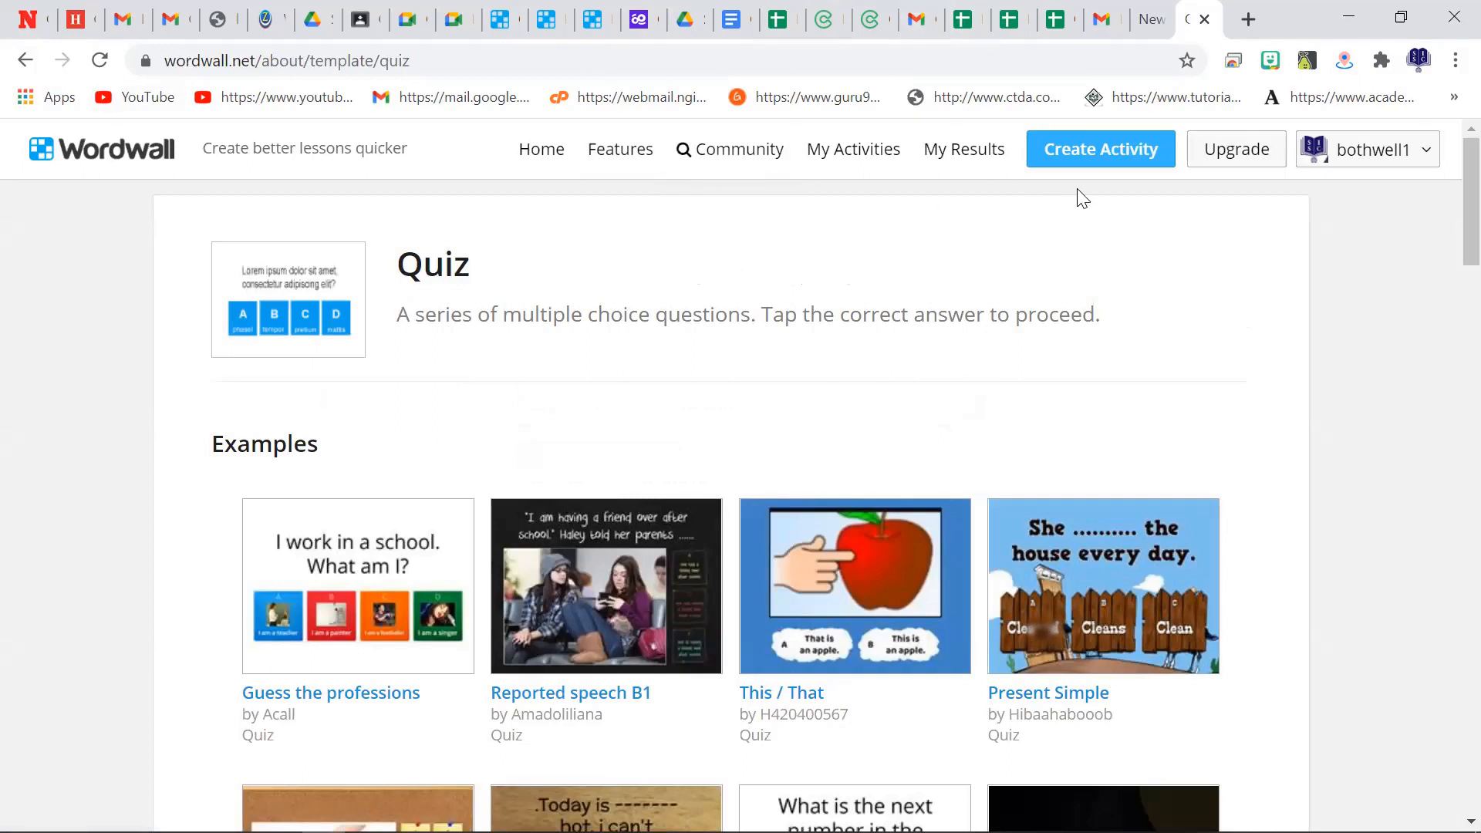
Step: Search the Community's public activities for "computer parts"
left_click(708, 153)
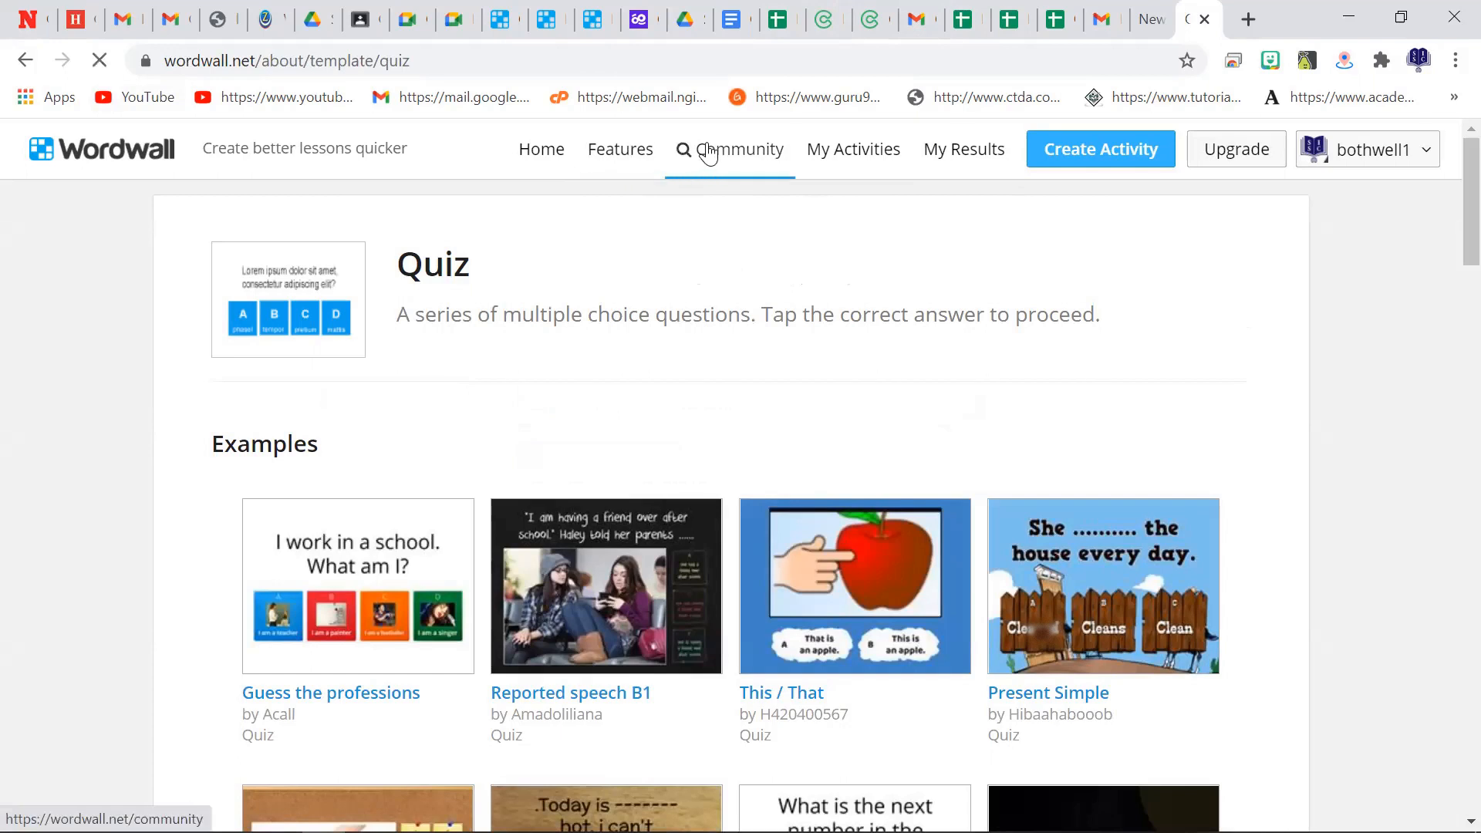
left_click(893, 241)
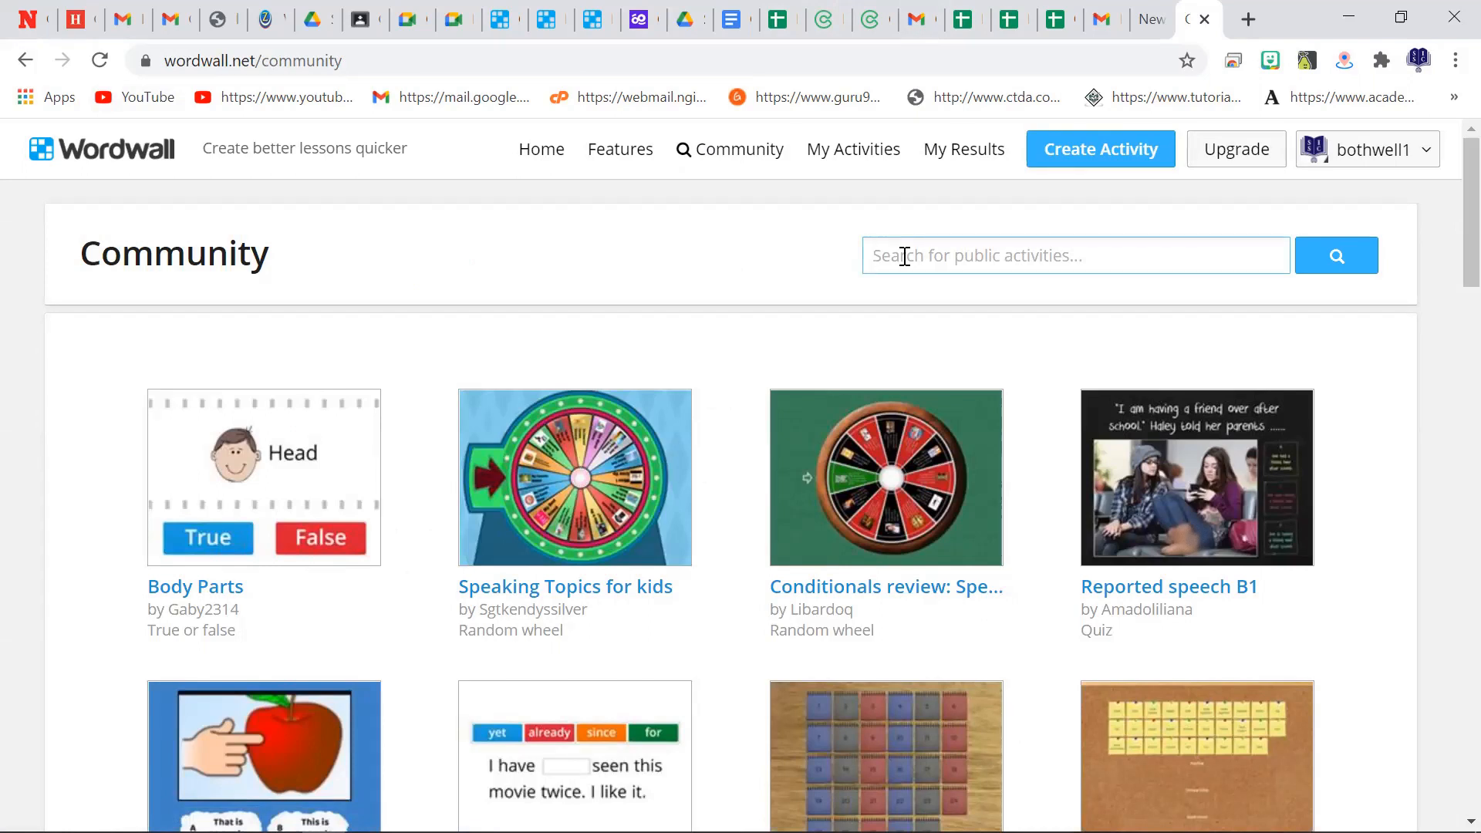
left_click(905, 257)
type("computer")
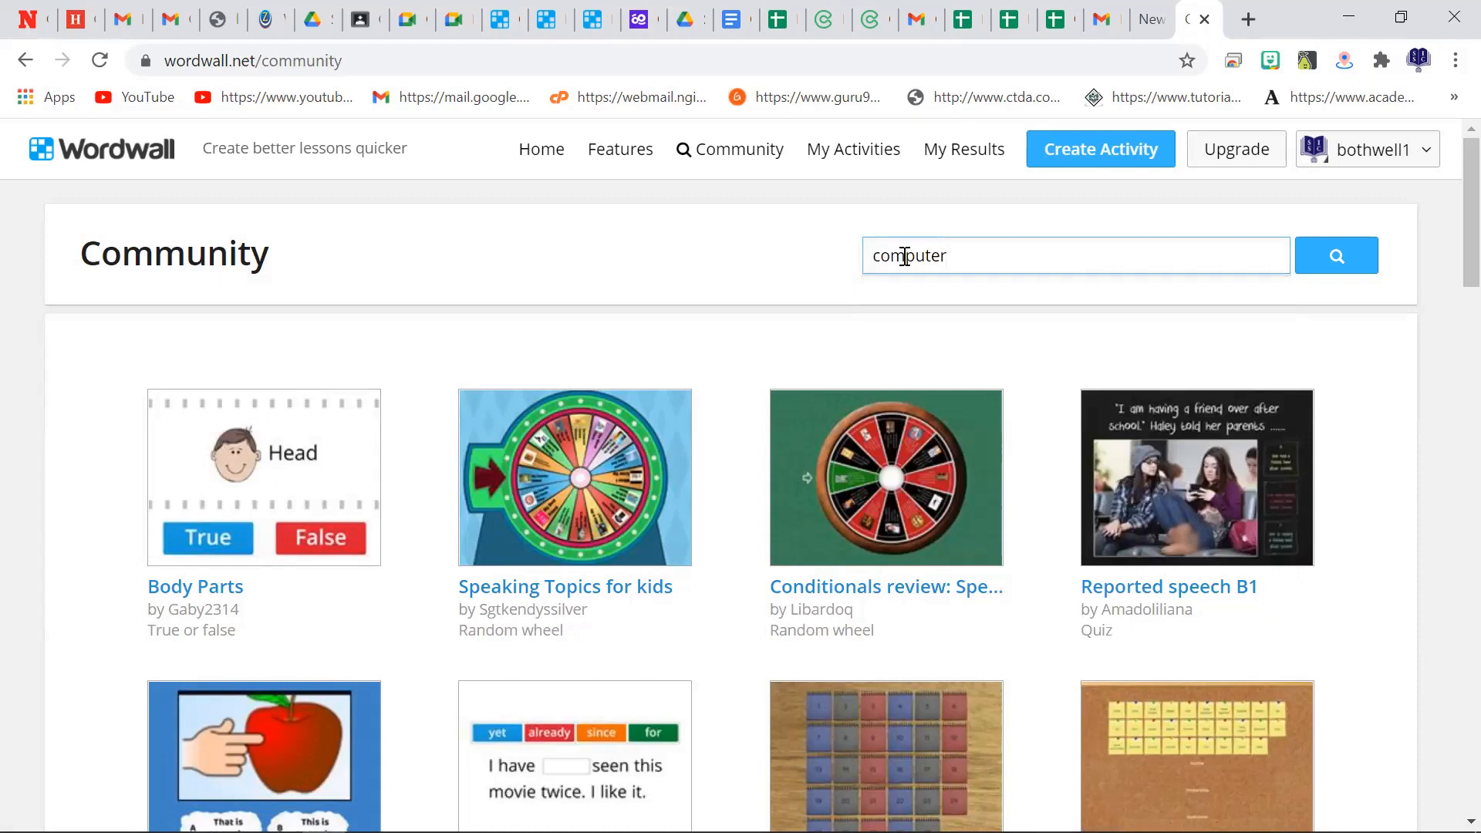
type(" parts")
left_click(1353, 265)
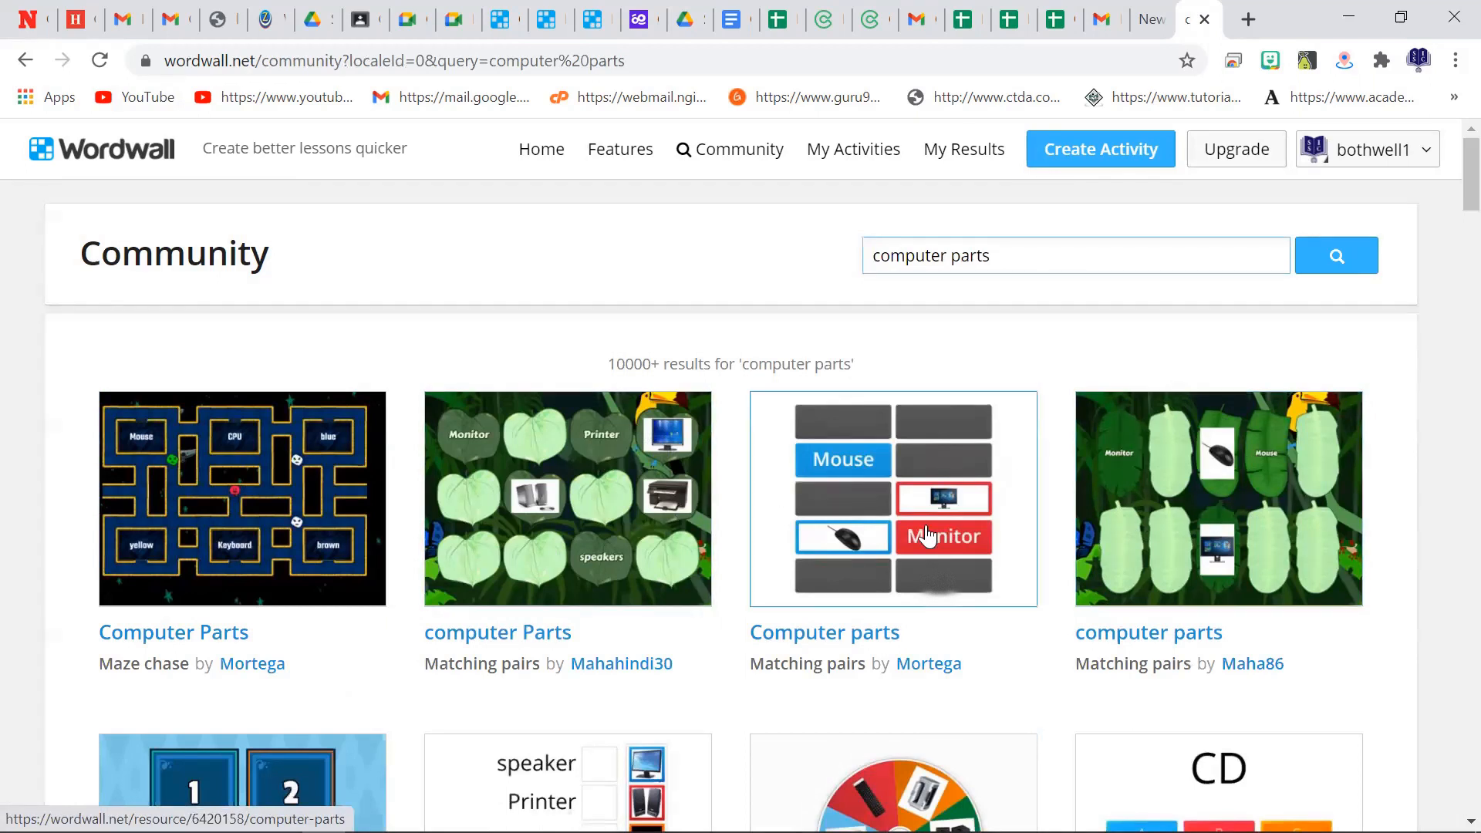
Step: Open the Computer Parts maze chase activity from the search results and start the game
left_click(316, 575)
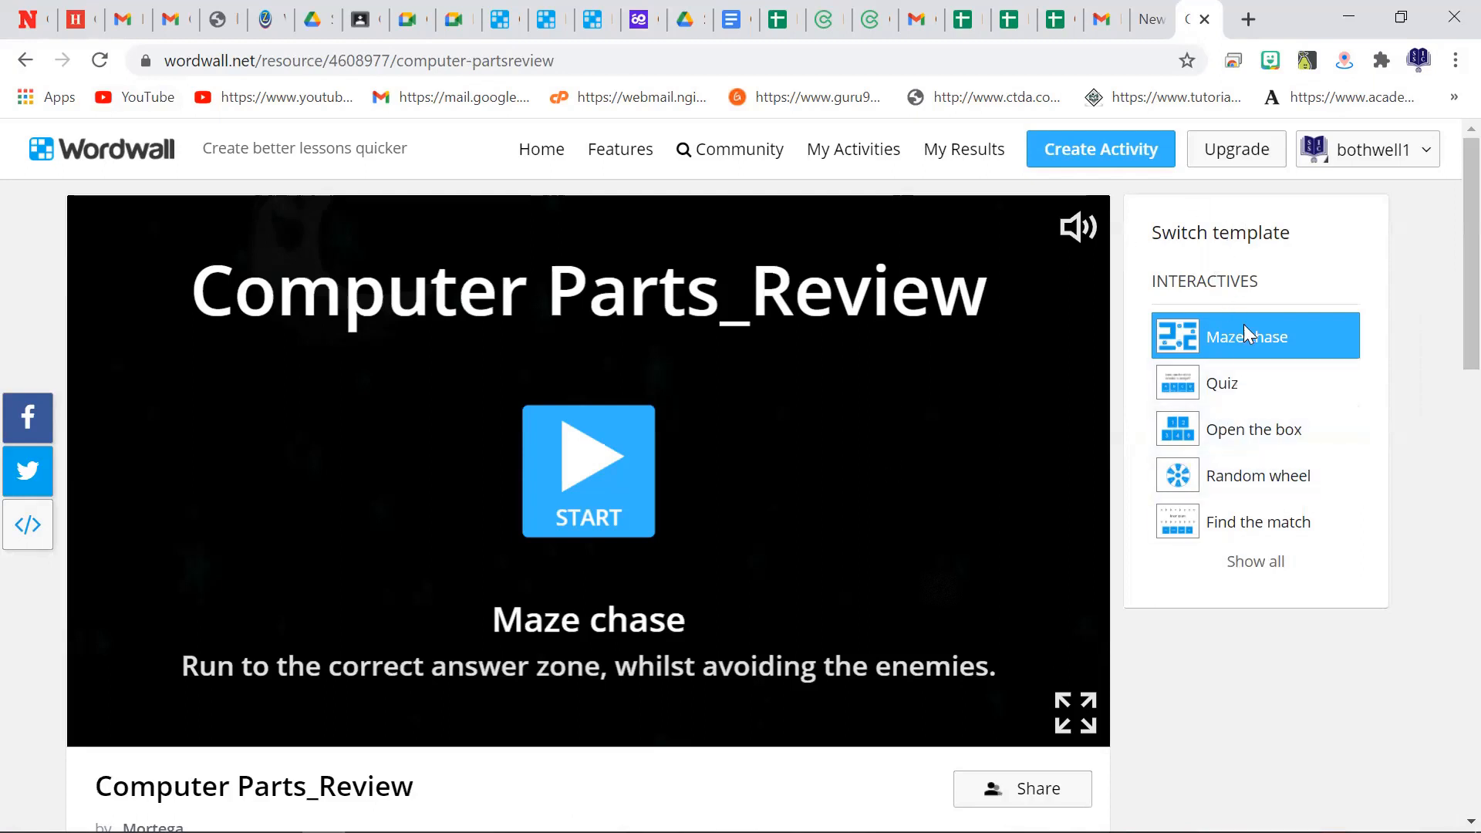
left_click(1264, 561)
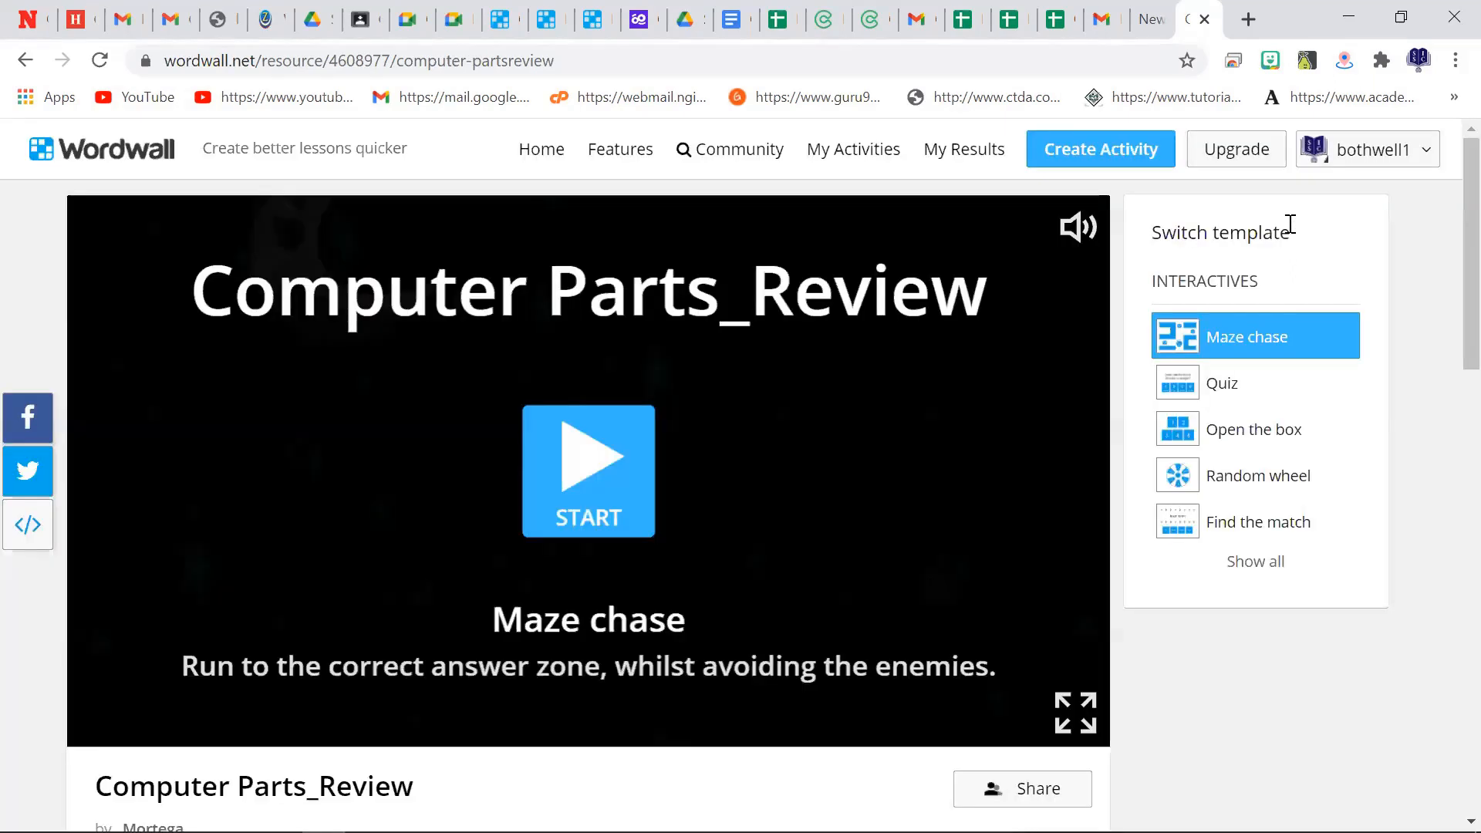
left_click(589, 478)
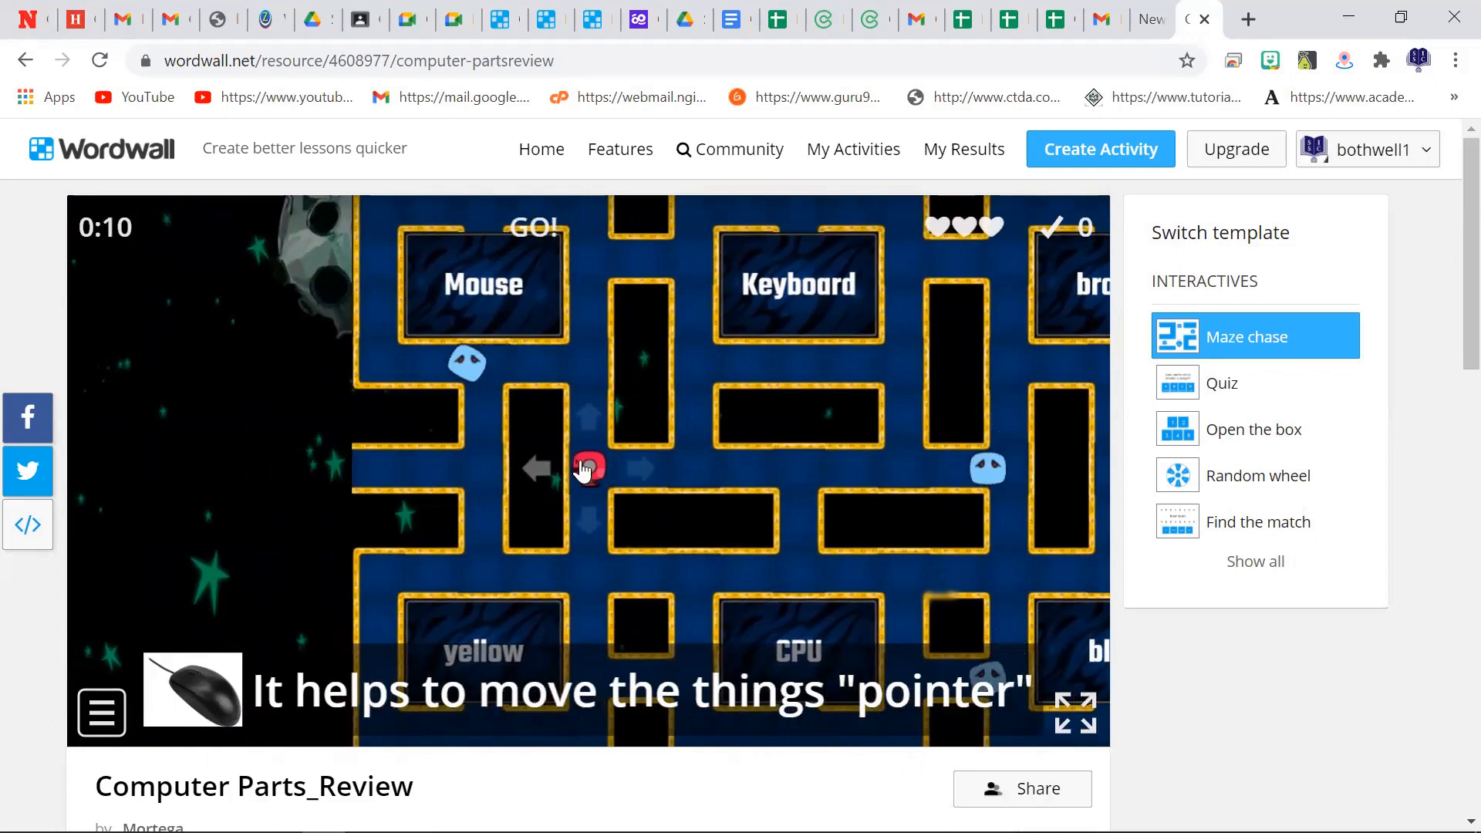
Step: Answer the clue 'It helps to move the things "pointer"' by steering the maze character into the Mouse zone
key("Right")
key("Left")
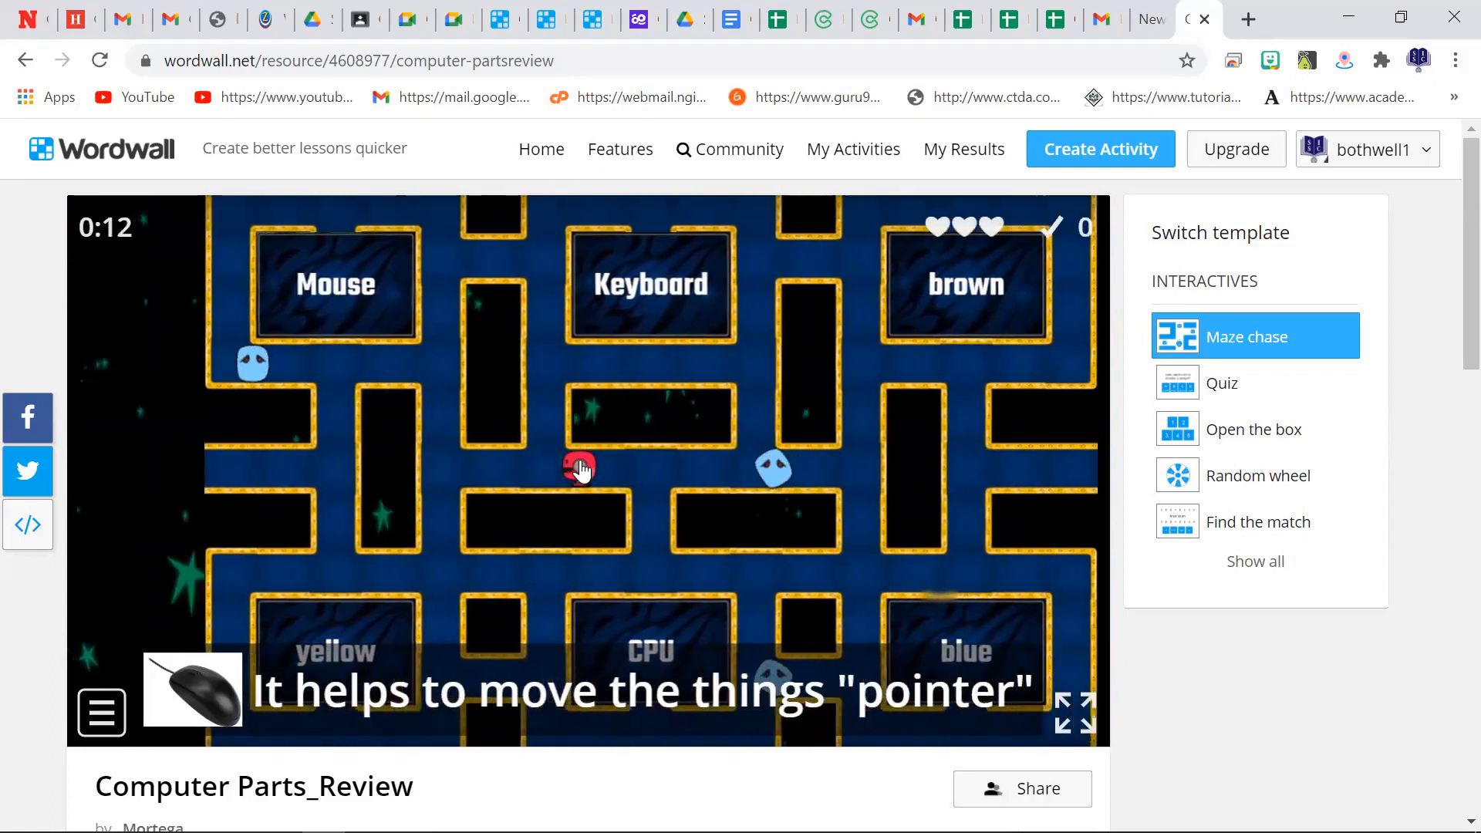
key("Up")
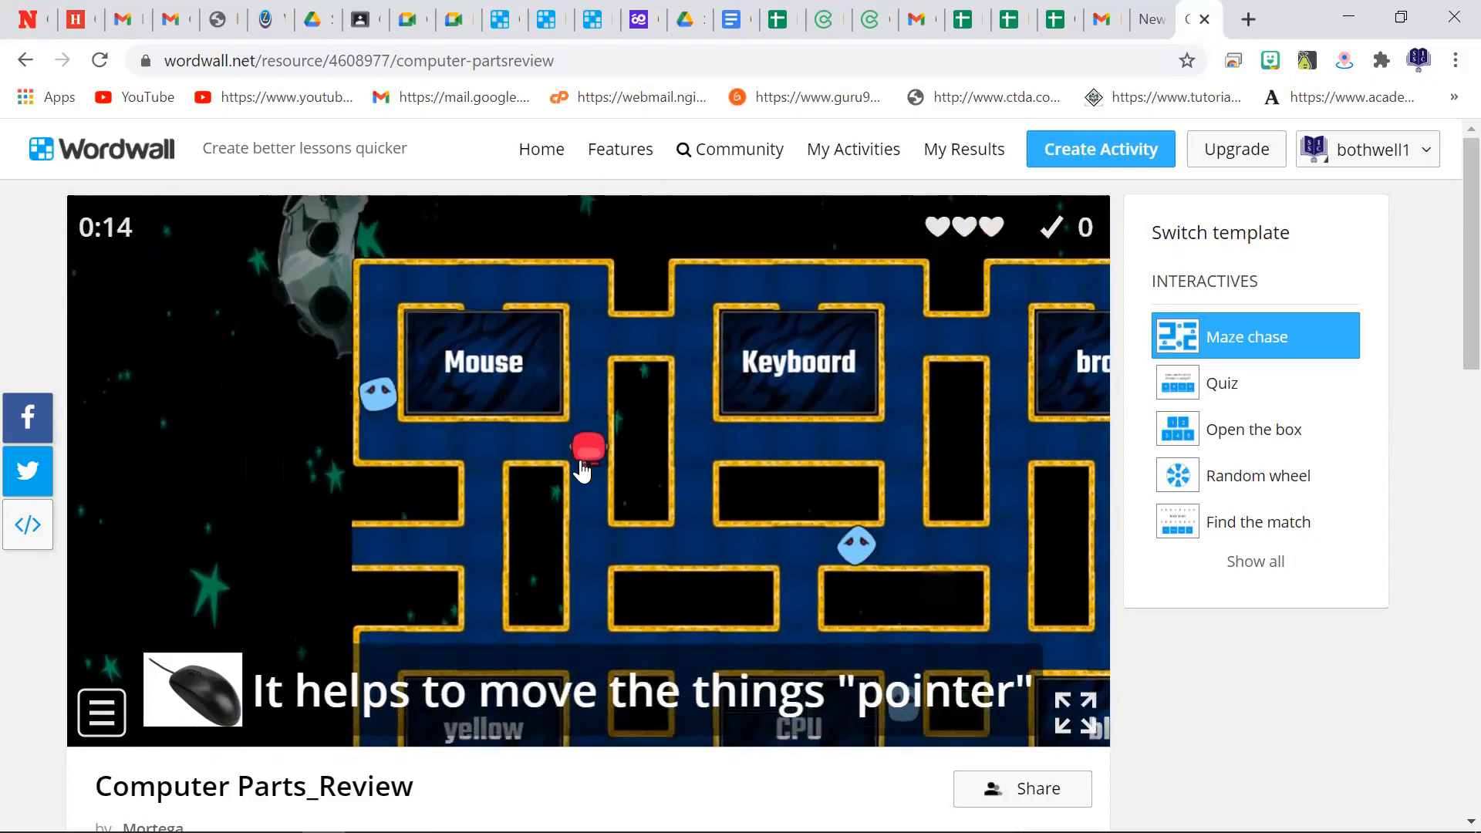
key("Left")
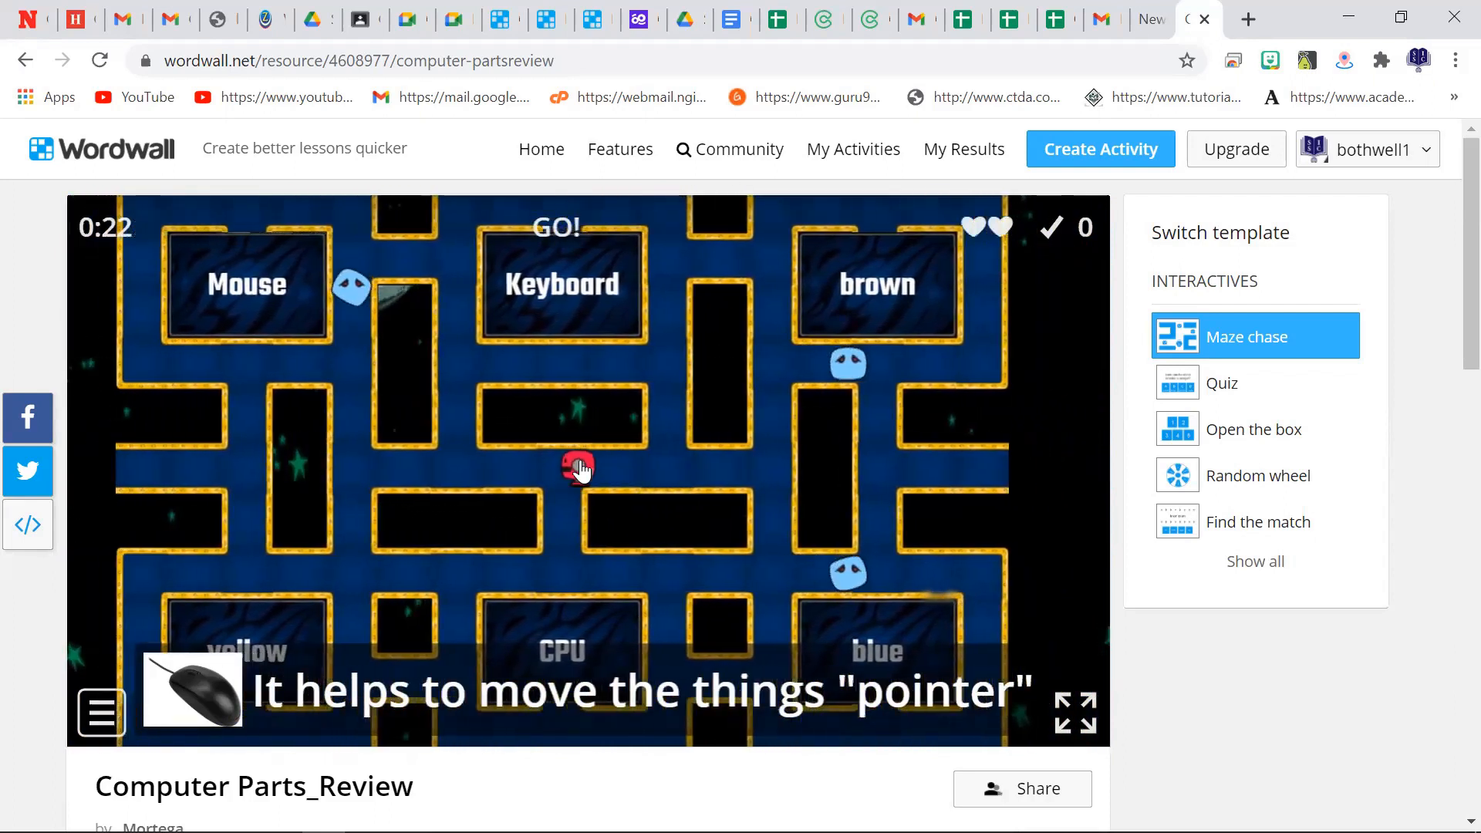
key("Left")
key("Left")
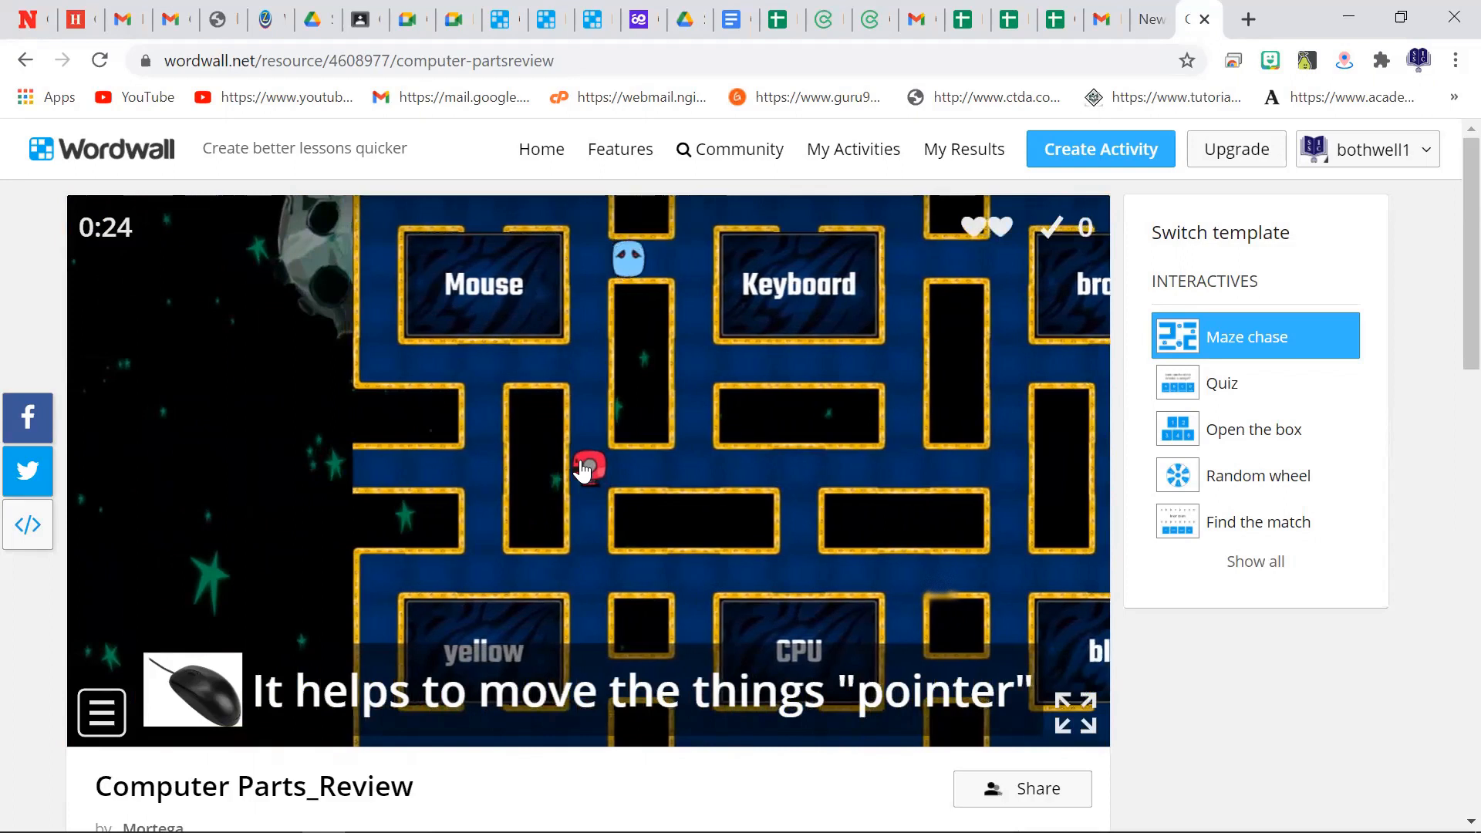
key("Up")
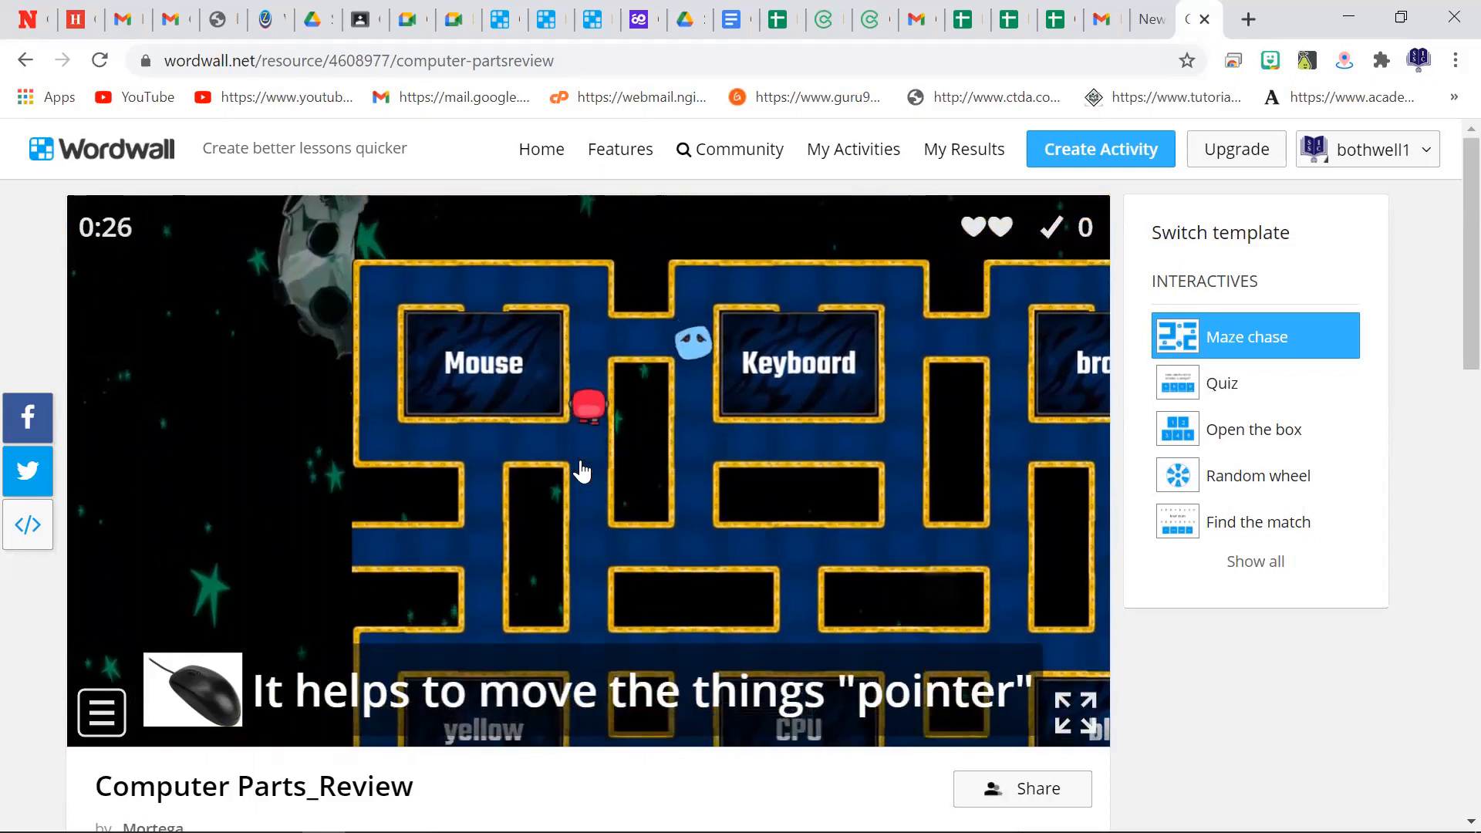
key("Left")
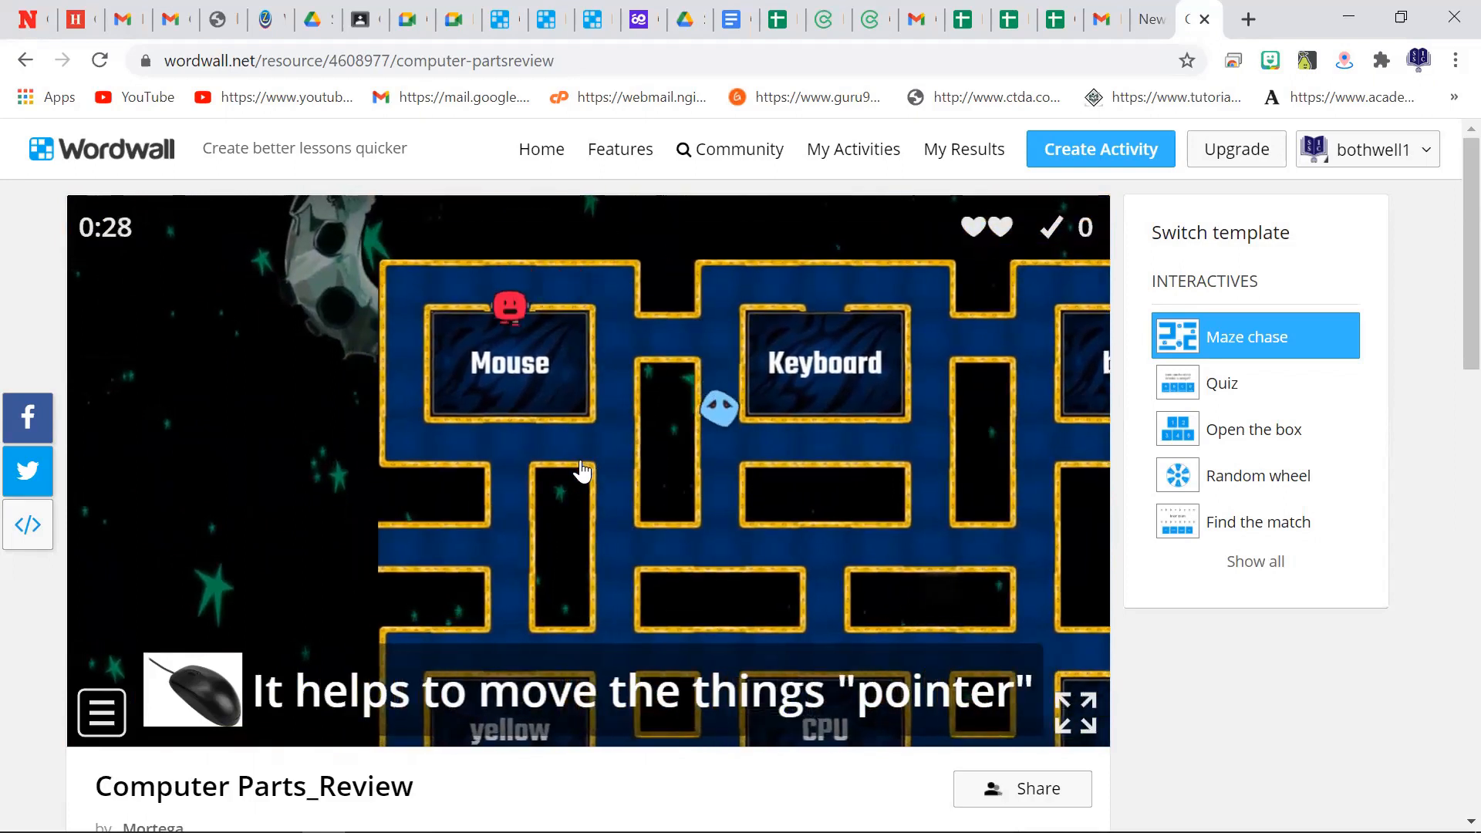
key("Down")
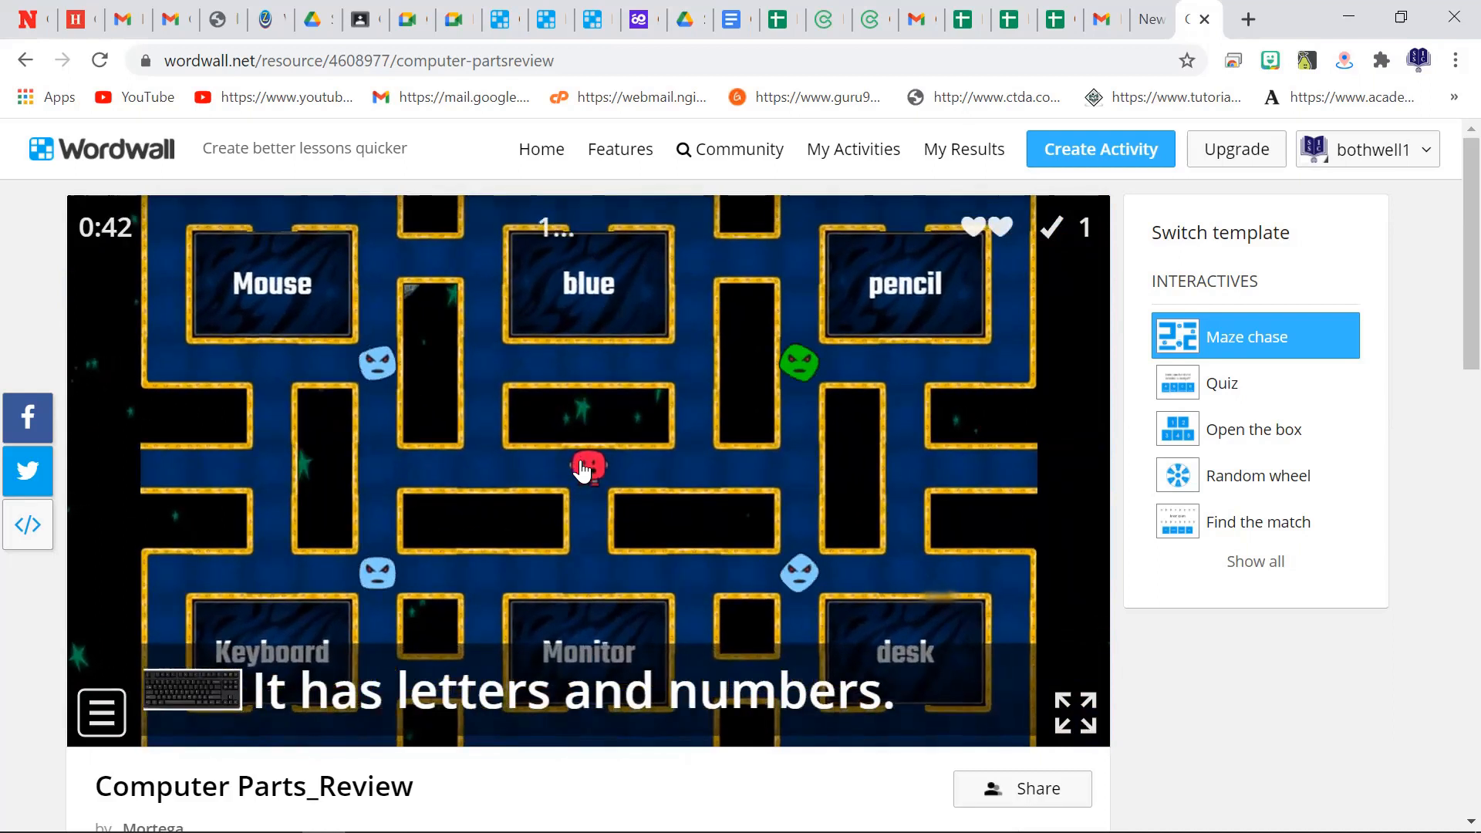
Step: Play the maze clue "It has letters and numbers.", steering the character into the Monitor zone
key("Right")
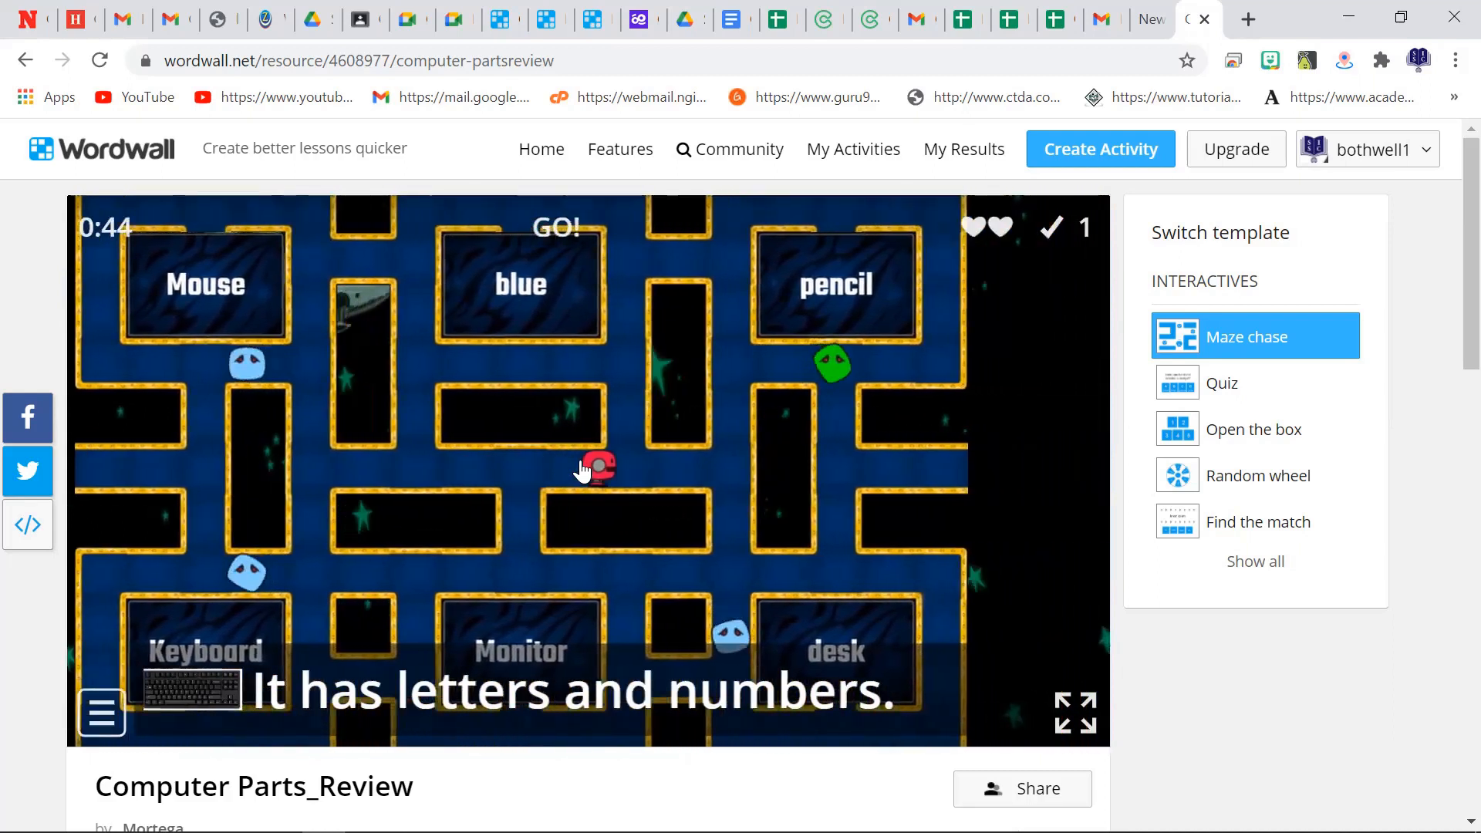
key("Down")
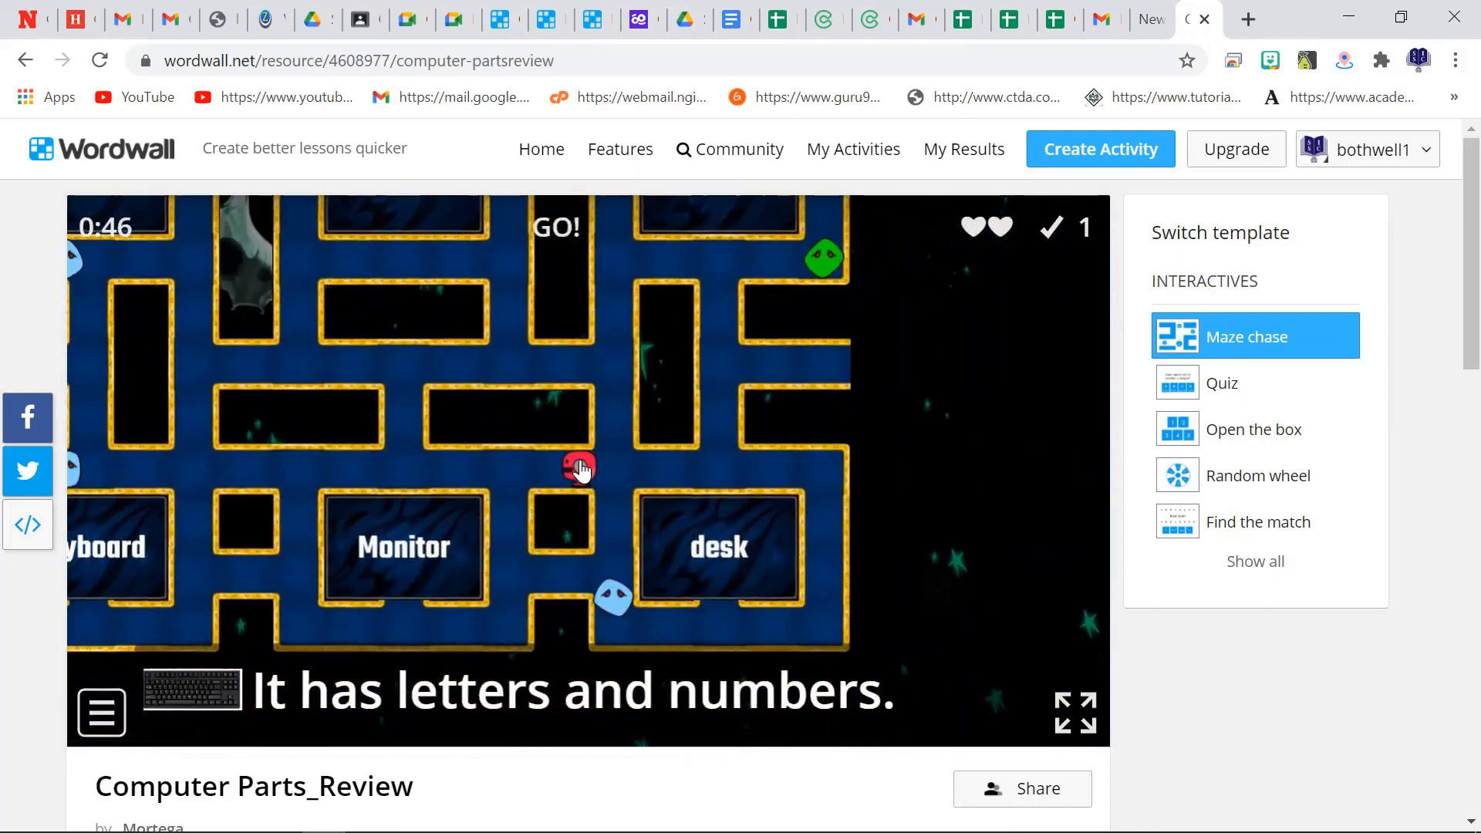
key("Left")
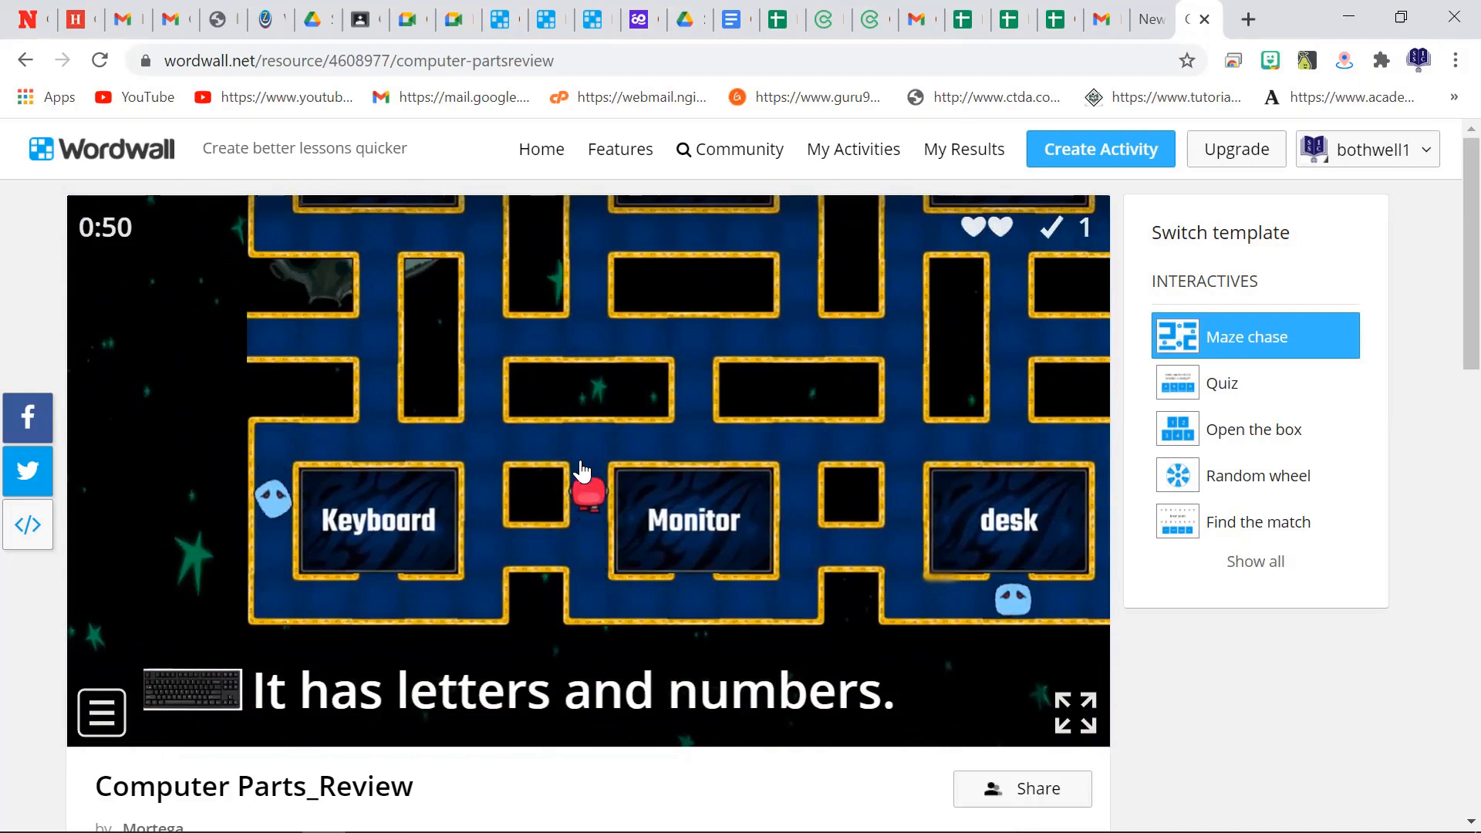
key("Up")
key("Right")
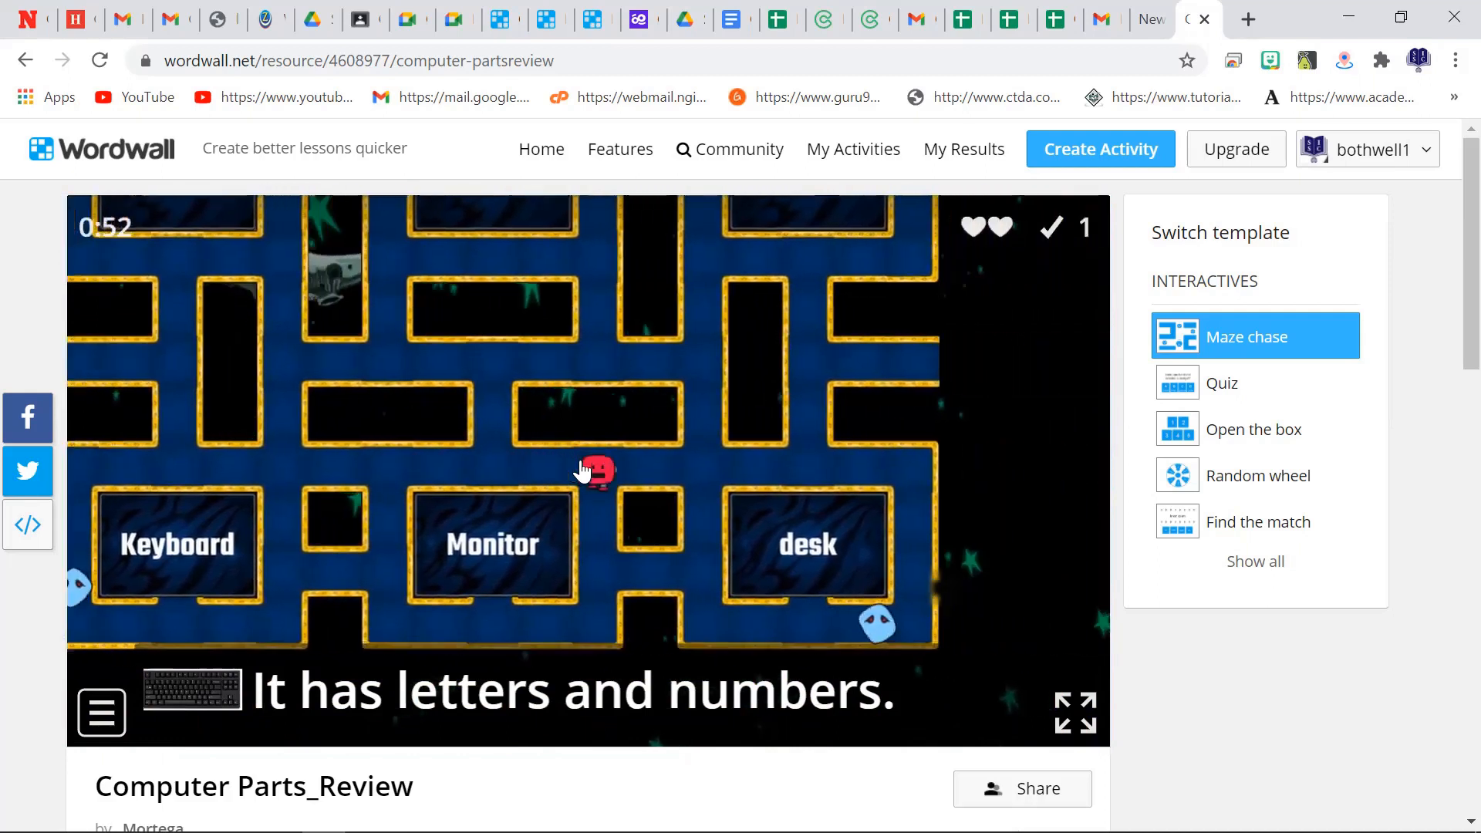
key("Down")
key("Left")
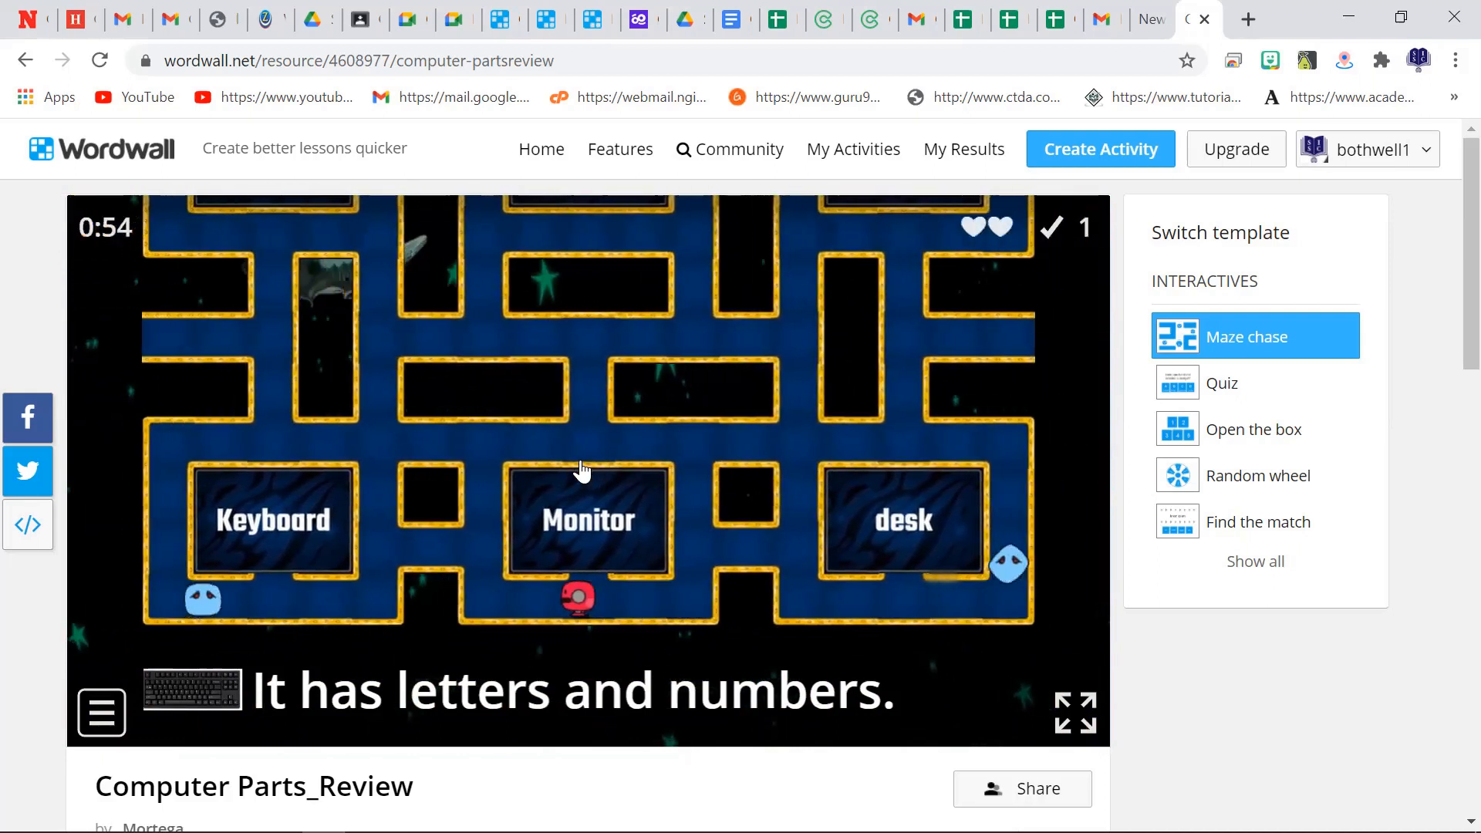
key("Up")
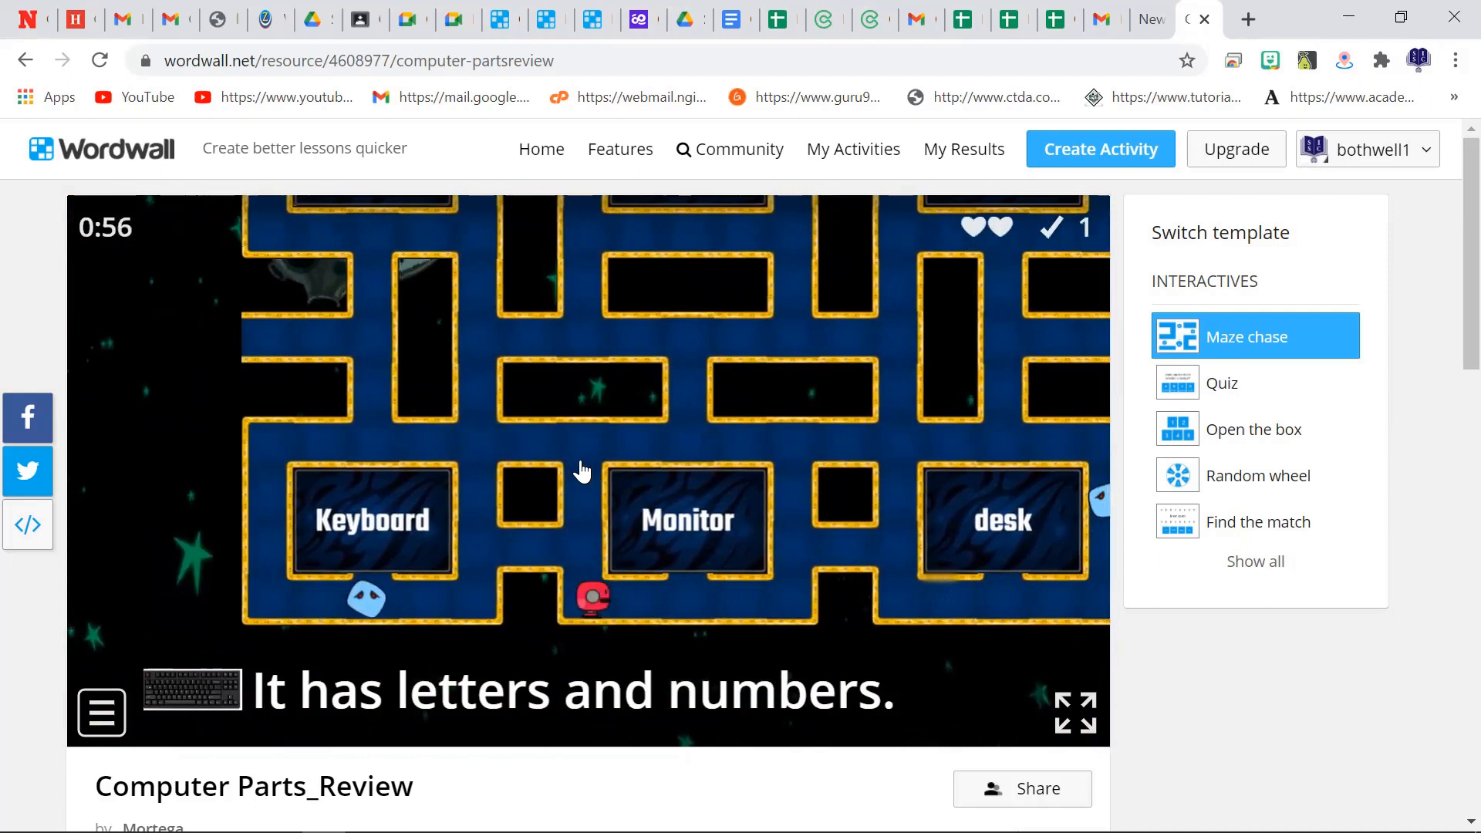
key("Up")
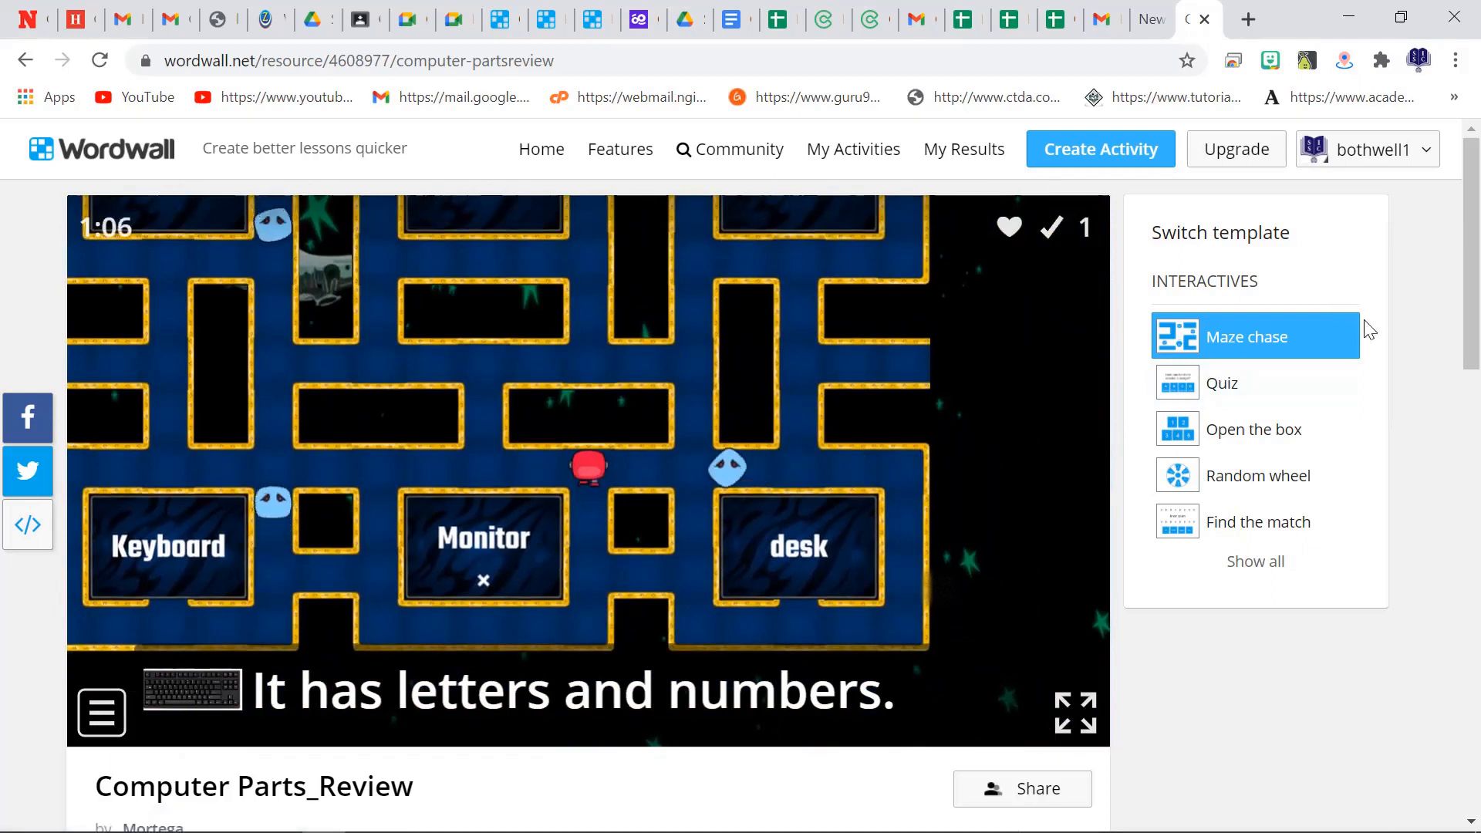
Step: Switch the activity to the Quiz template, start it, and answer the first two questions with Monitor and Mouse
left_click(1233, 392)
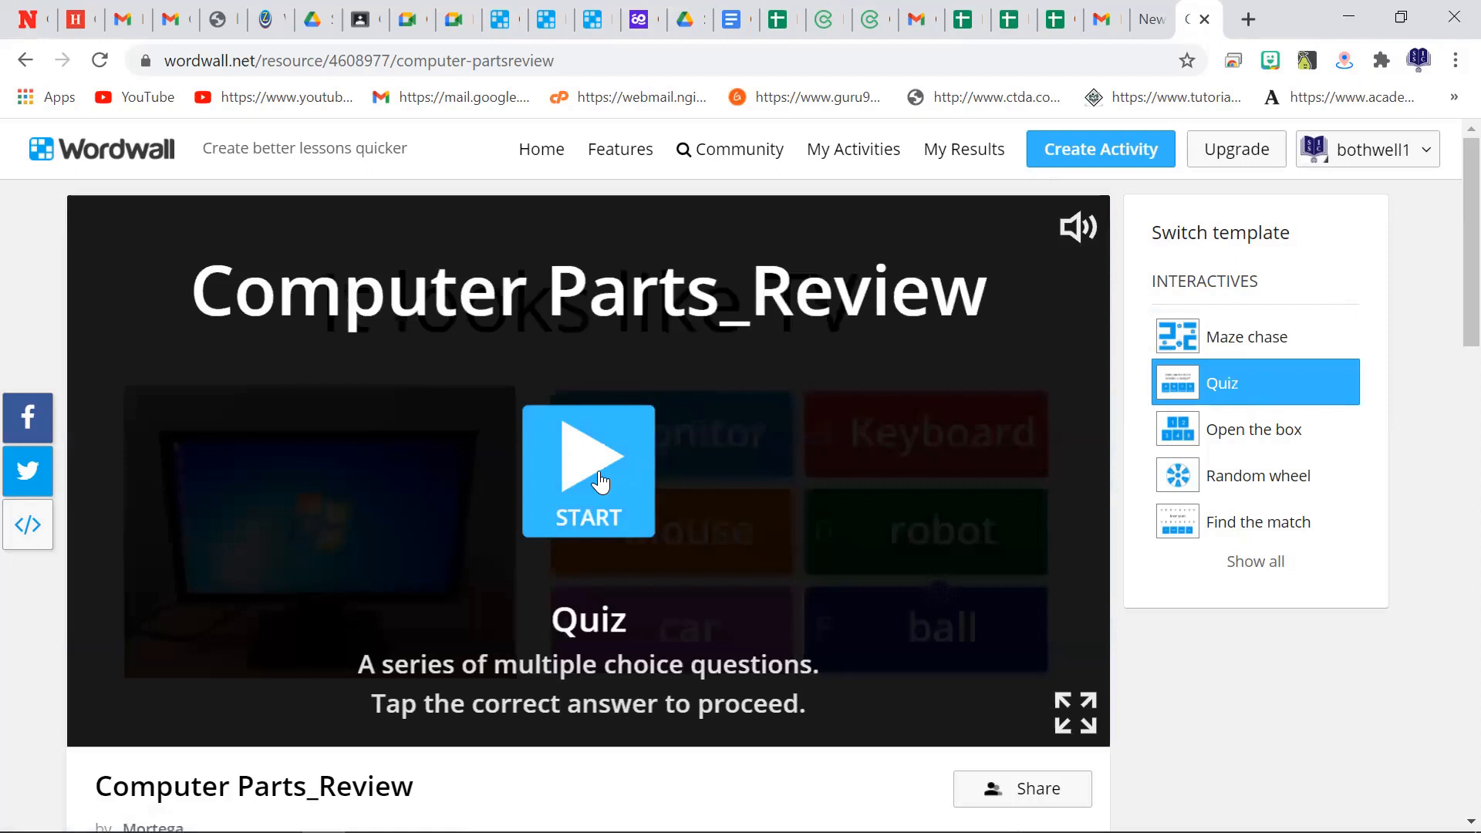
left_click(601, 482)
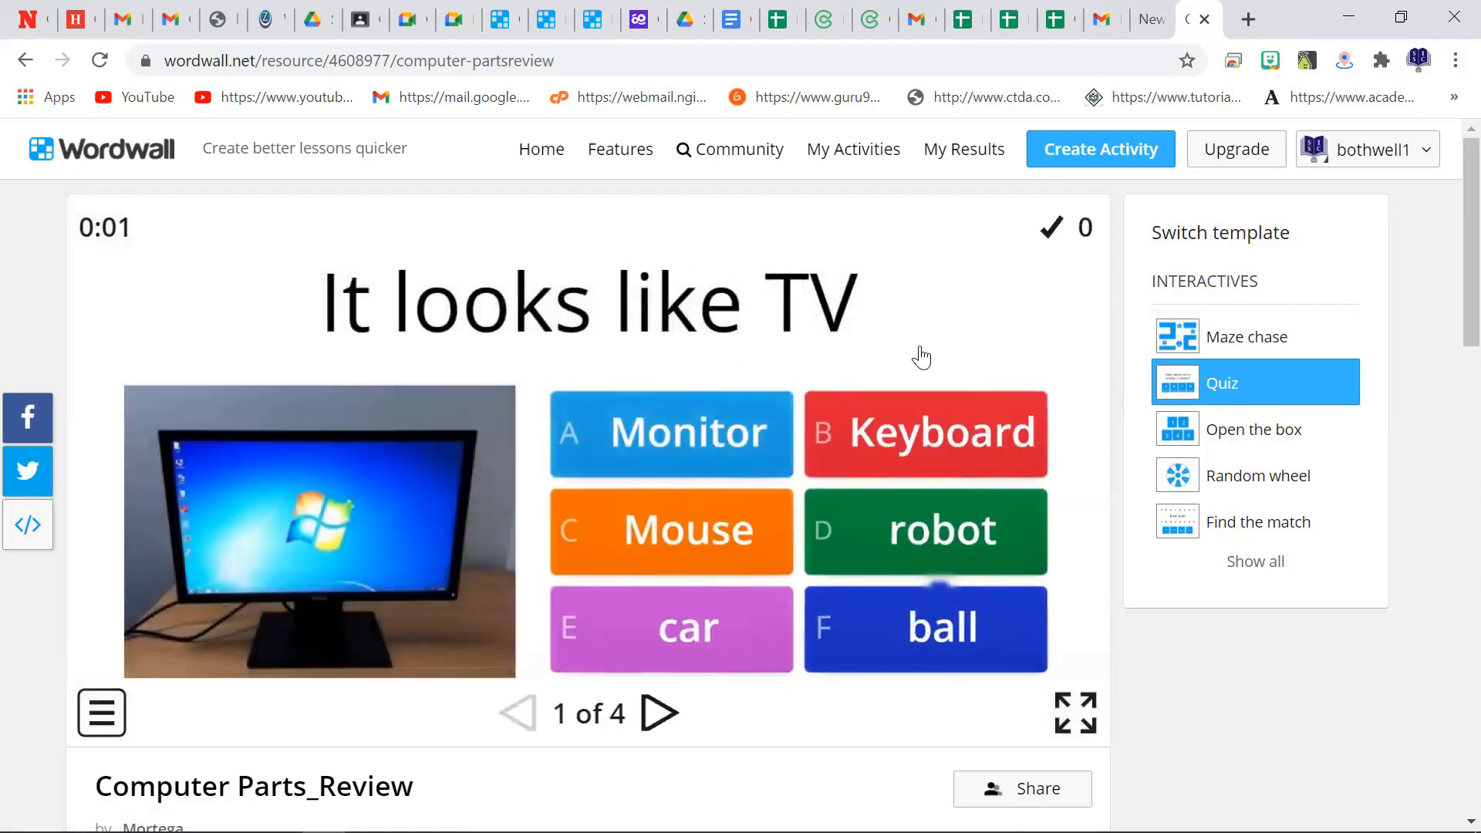
left_click(719, 439)
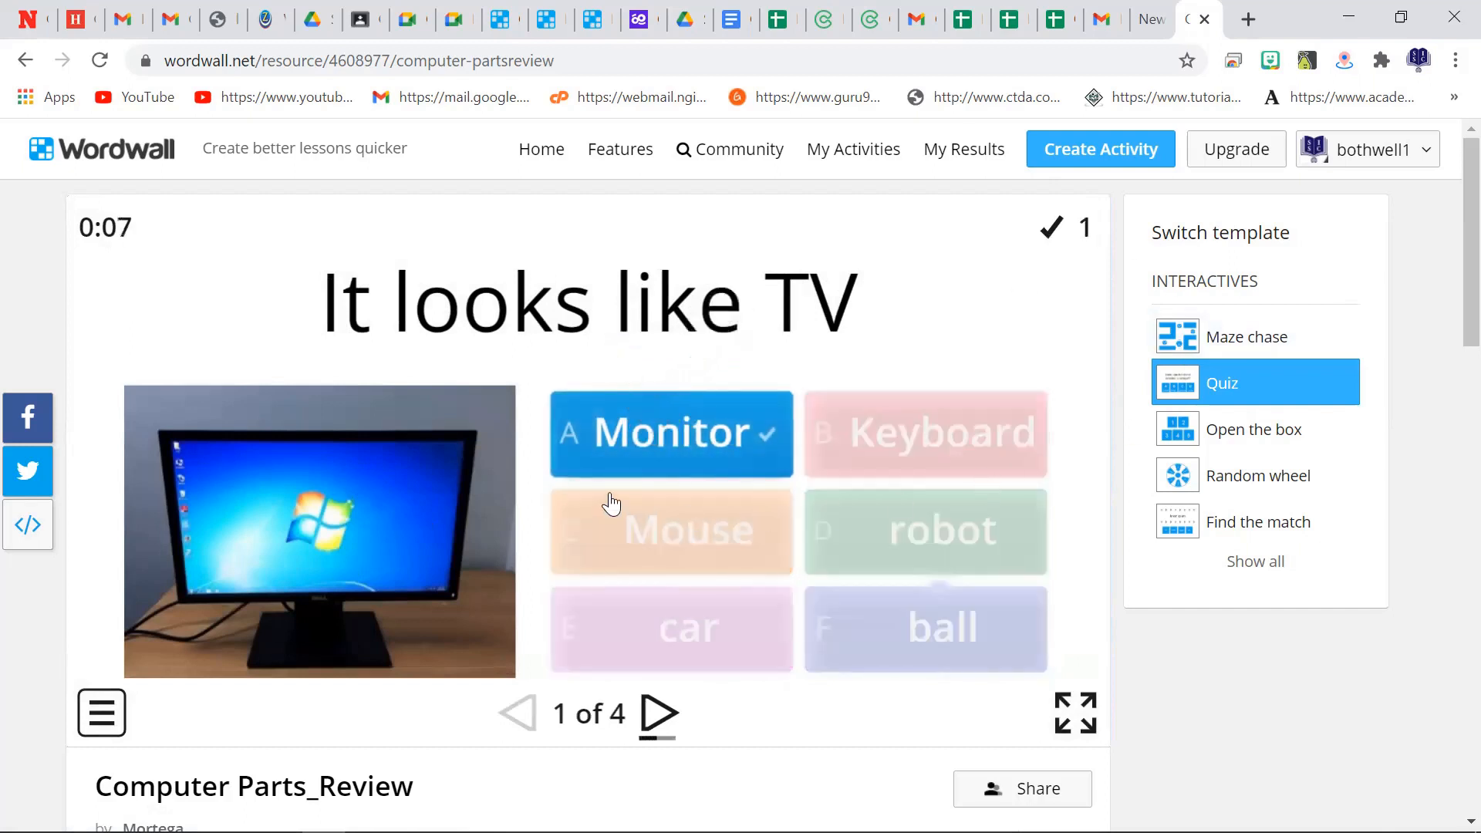
left_click(660, 715)
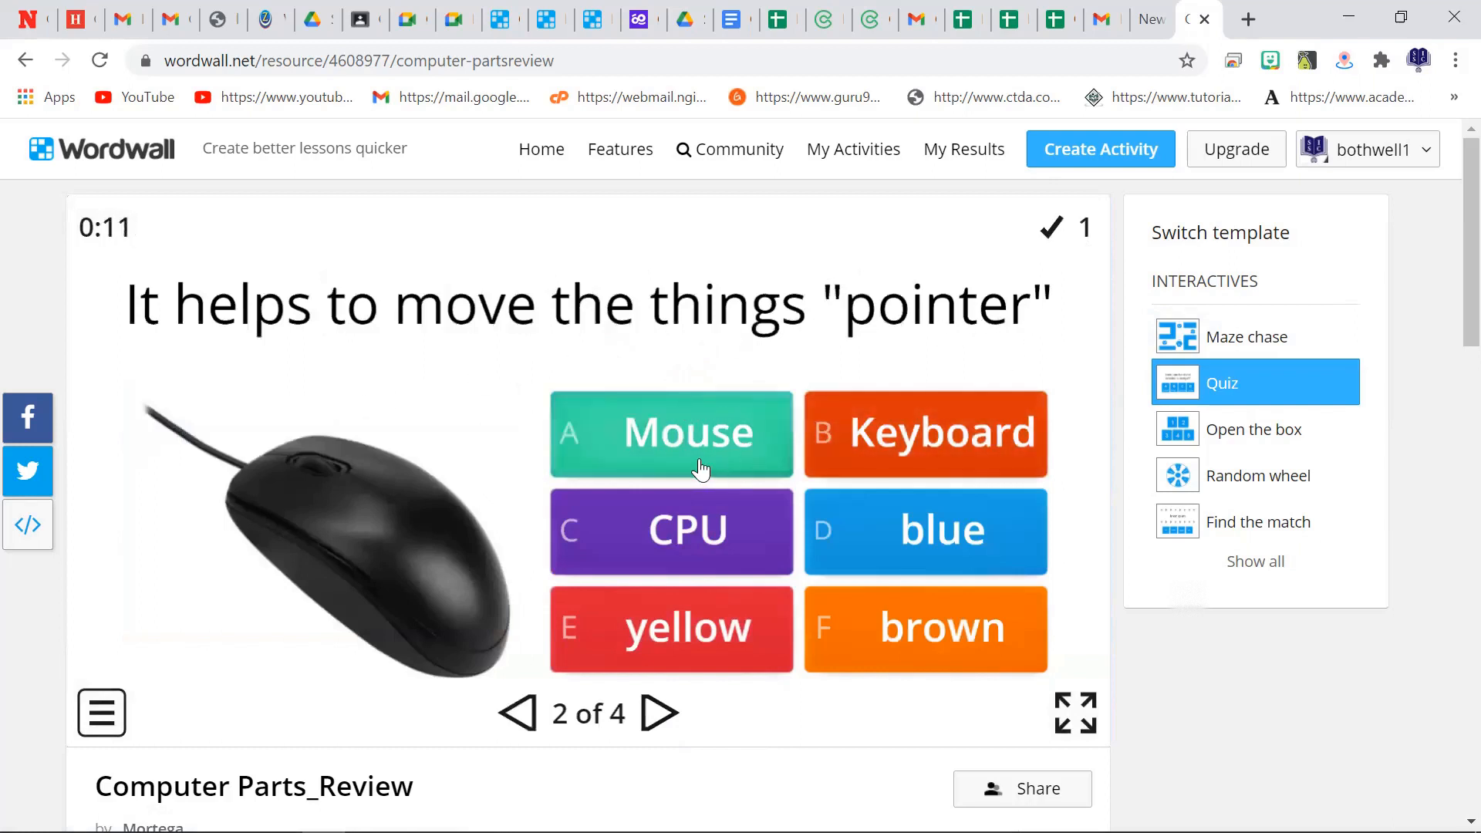
left_click(717, 436)
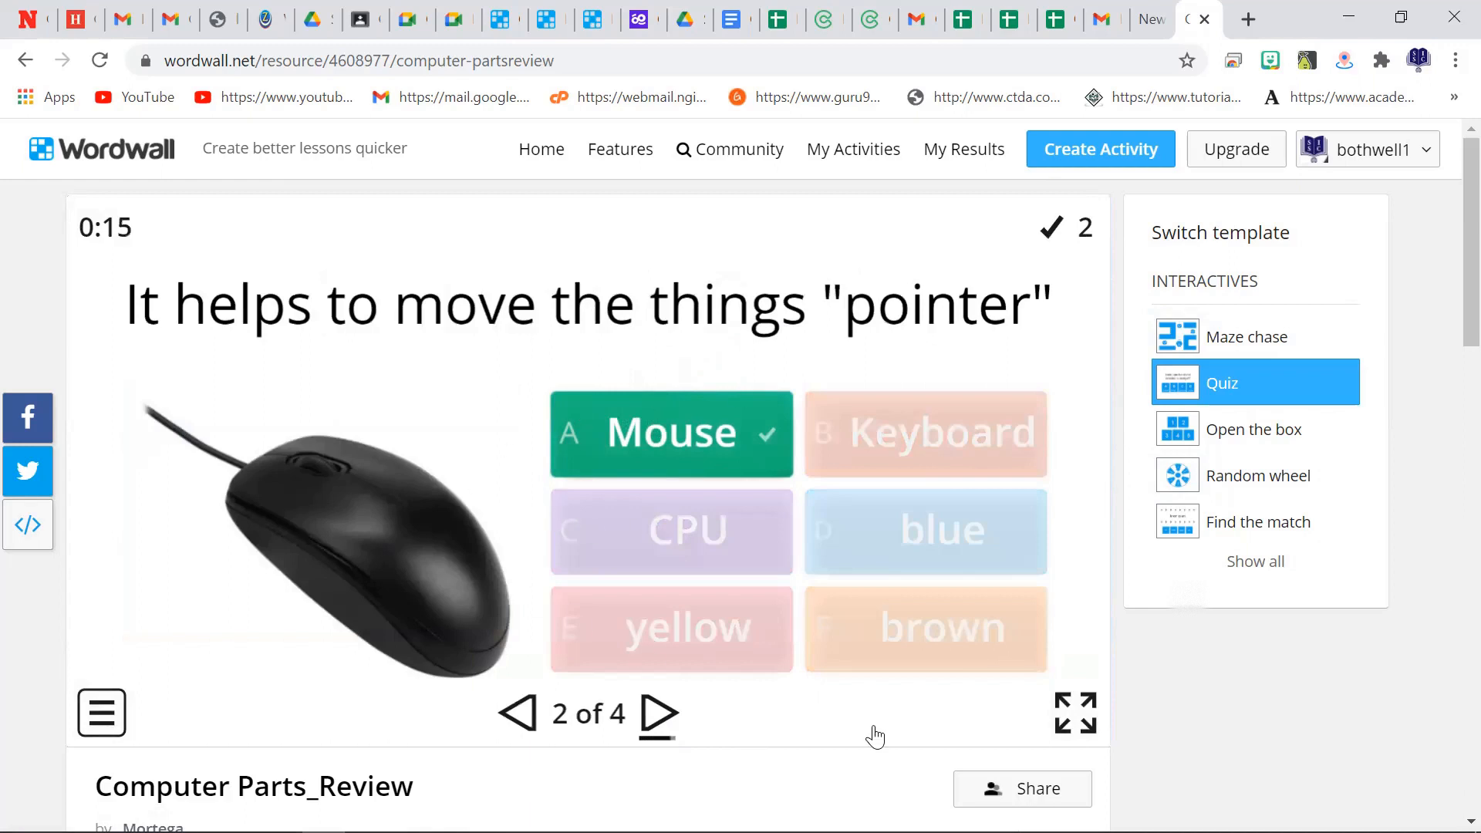
Step: Switch the activity to the Open the box template and start it
left_click(1232, 439)
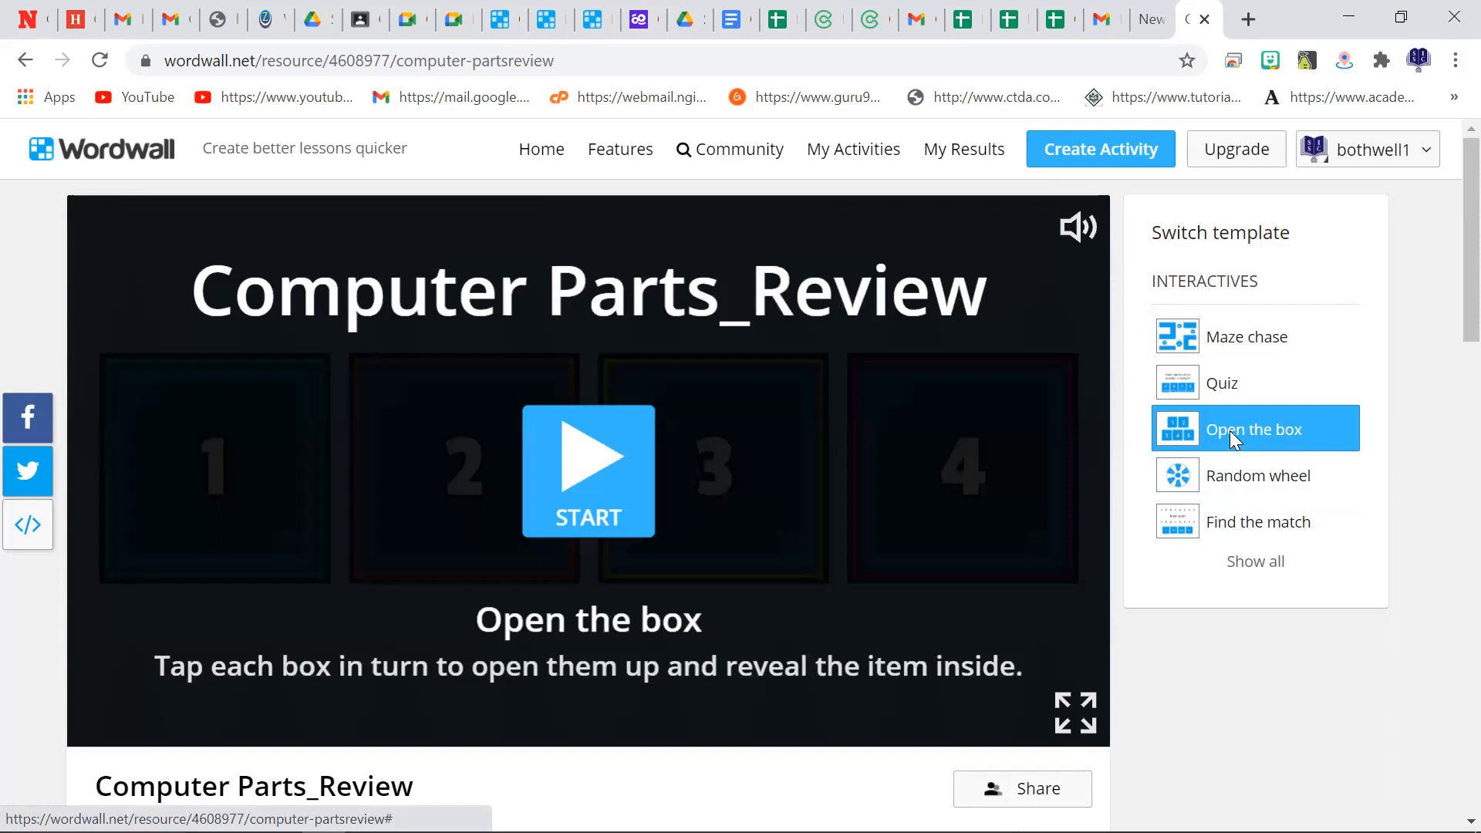
left_click(598, 482)
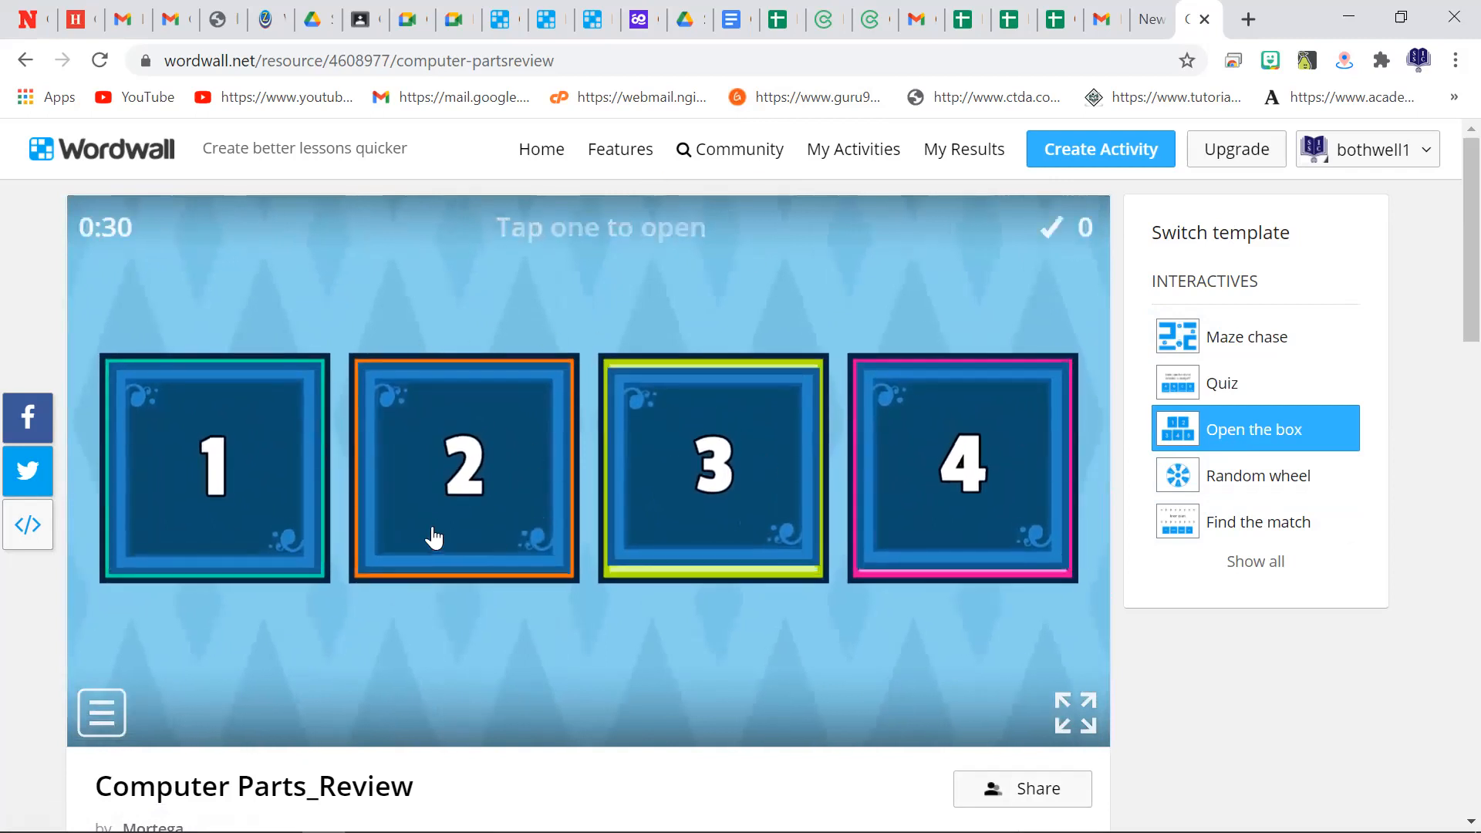
Step: Open box 2, answer its clue "It looks like TV" with Monitor, and show the game in full screen
left_click(479, 505)
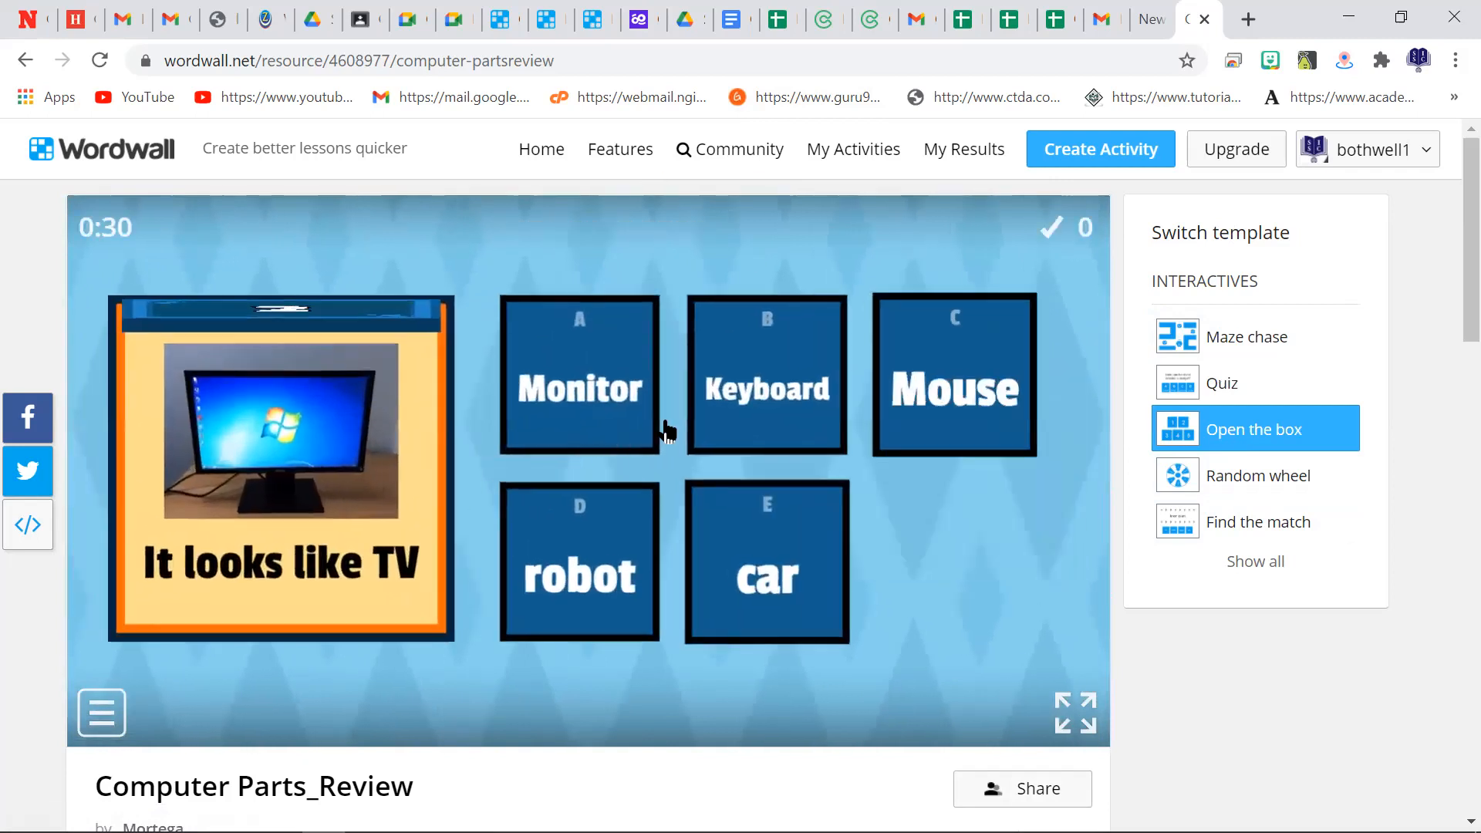
left_click(605, 386)
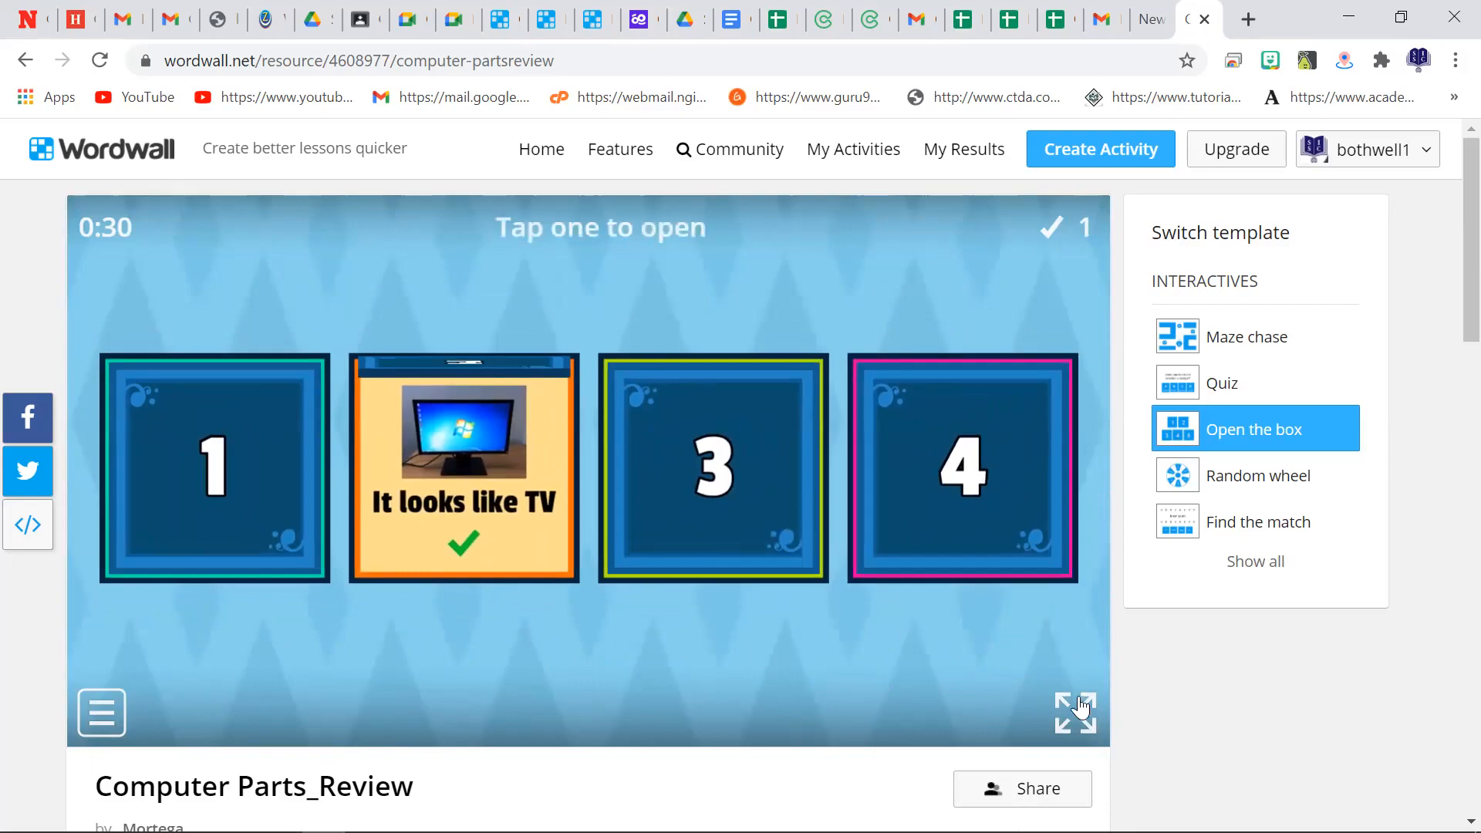
left_click(1088, 716)
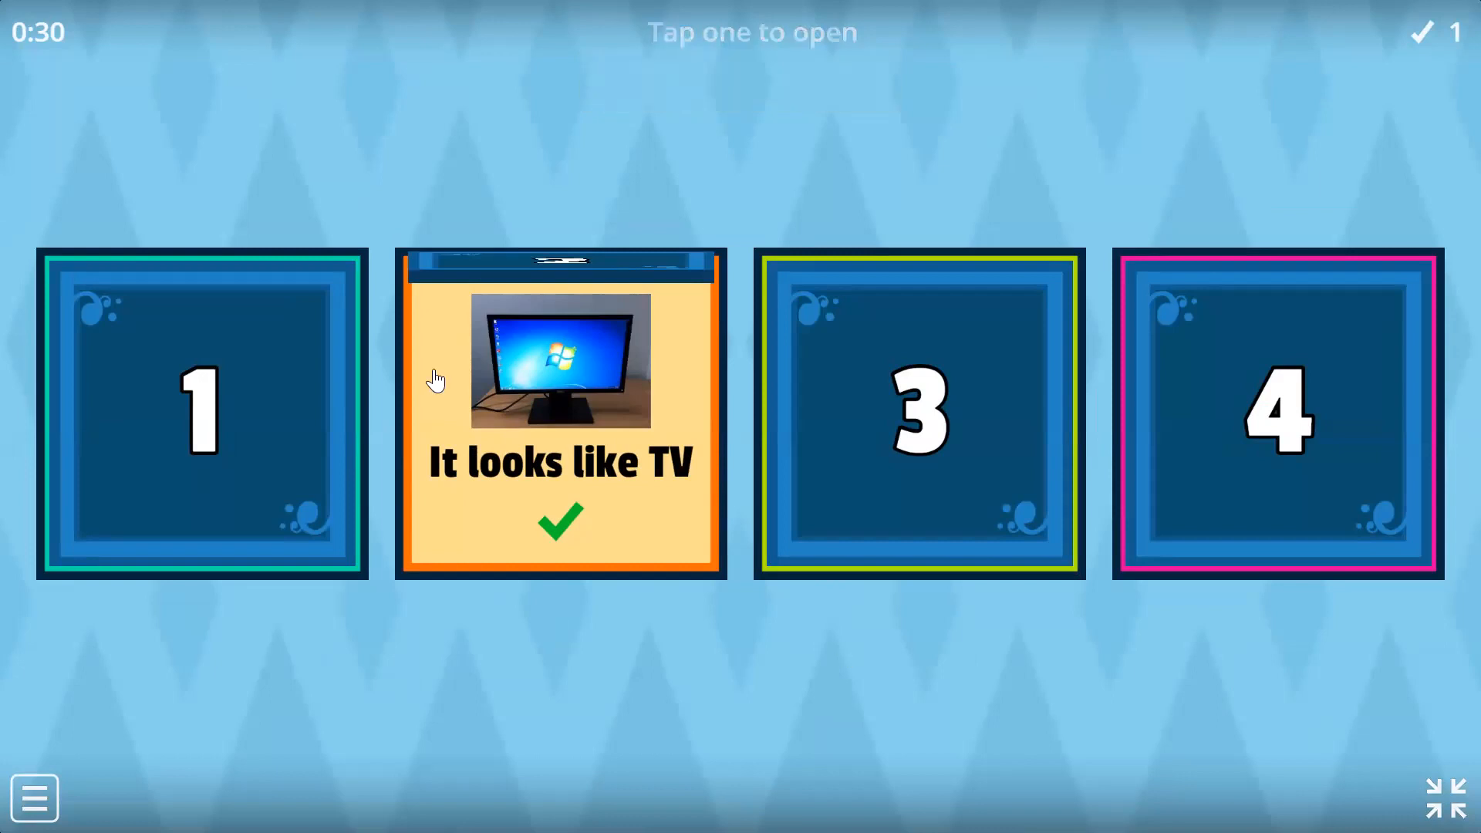
Step: Open box 4 and answer keyboard, open box 1 and answer Keyboard, and leave the full-screen view
left_click(1292, 459)
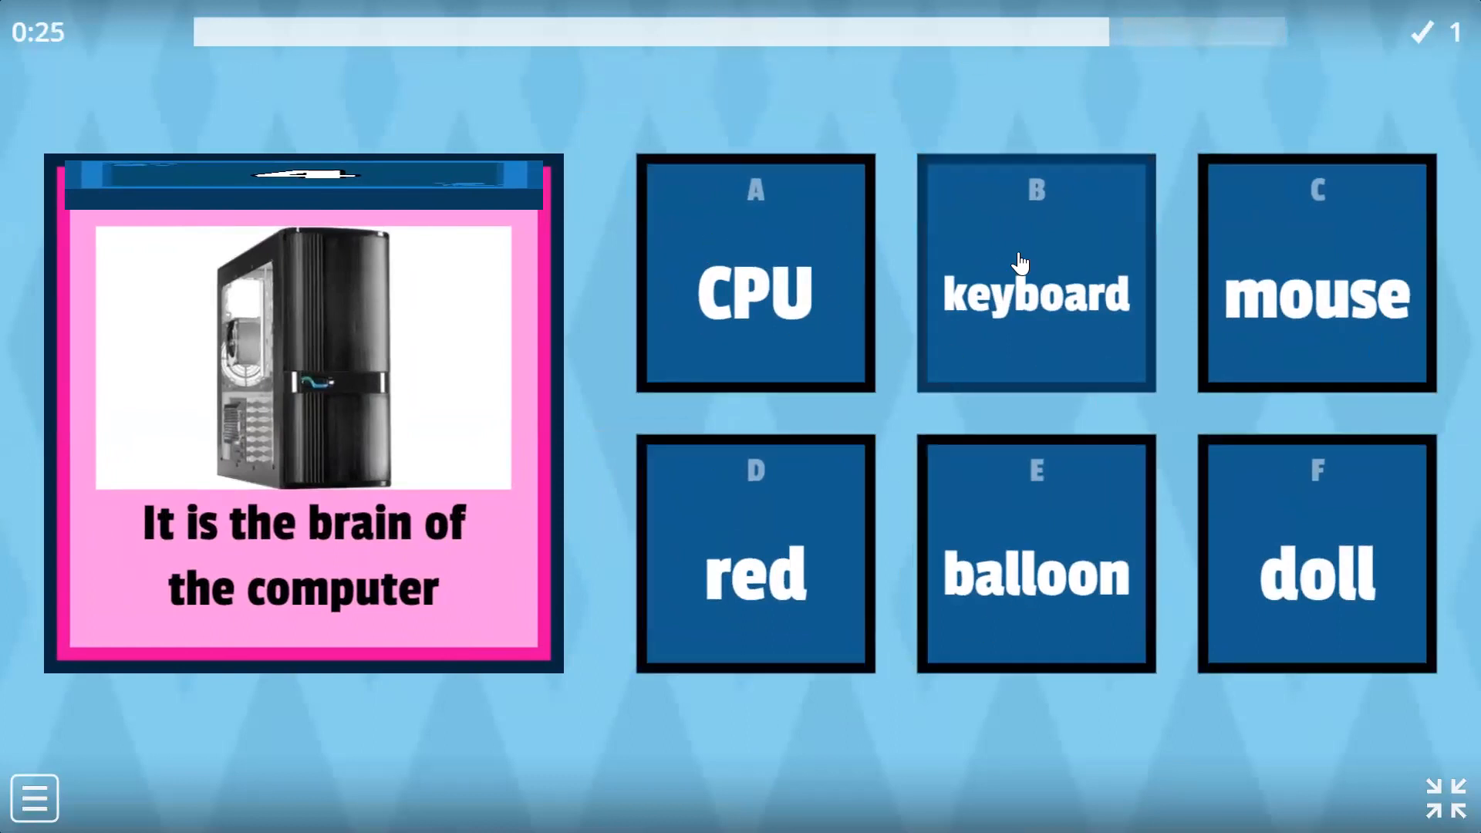
left_click(1090, 284)
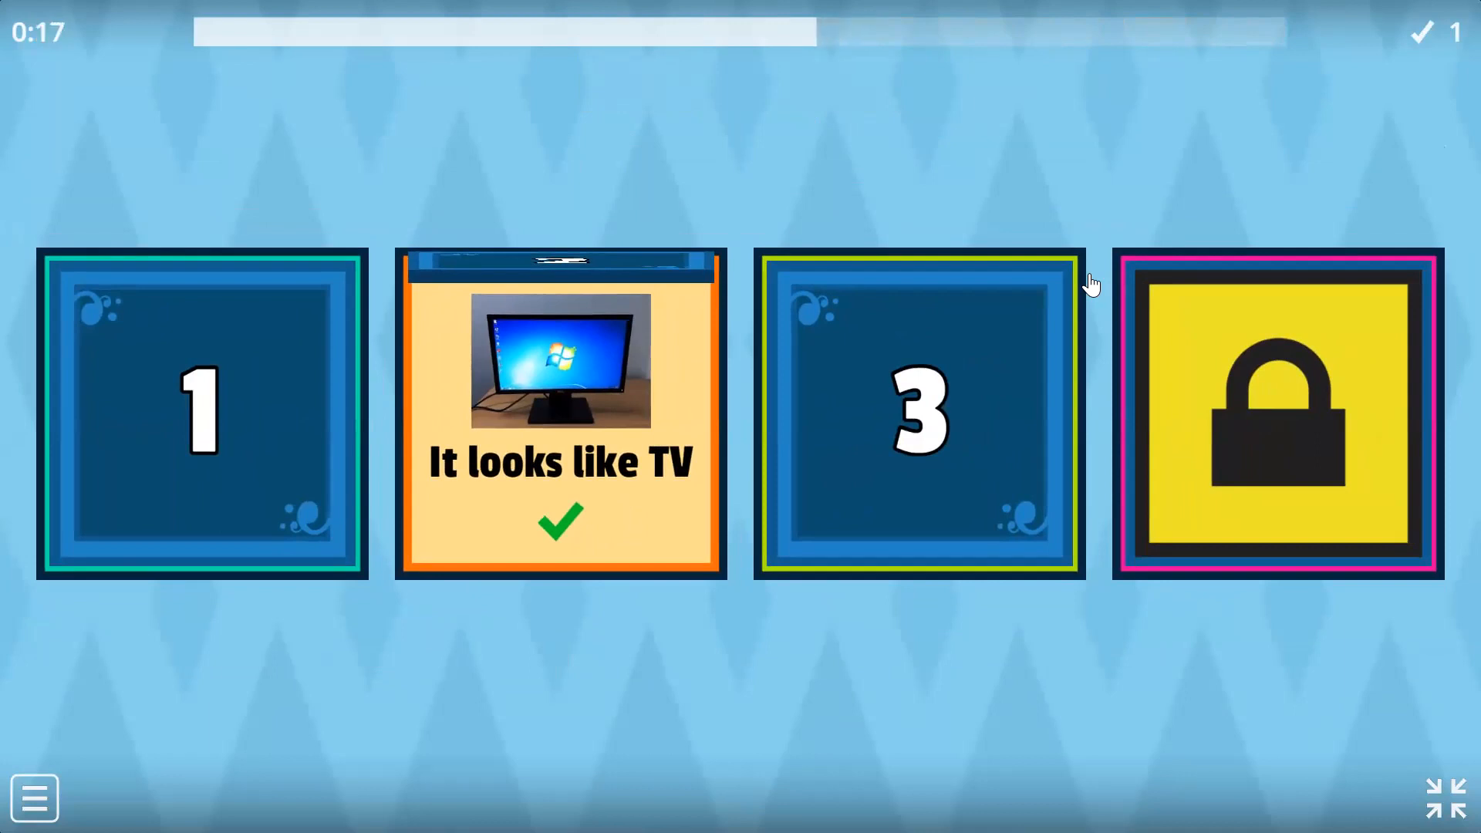
left_click(275, 423)
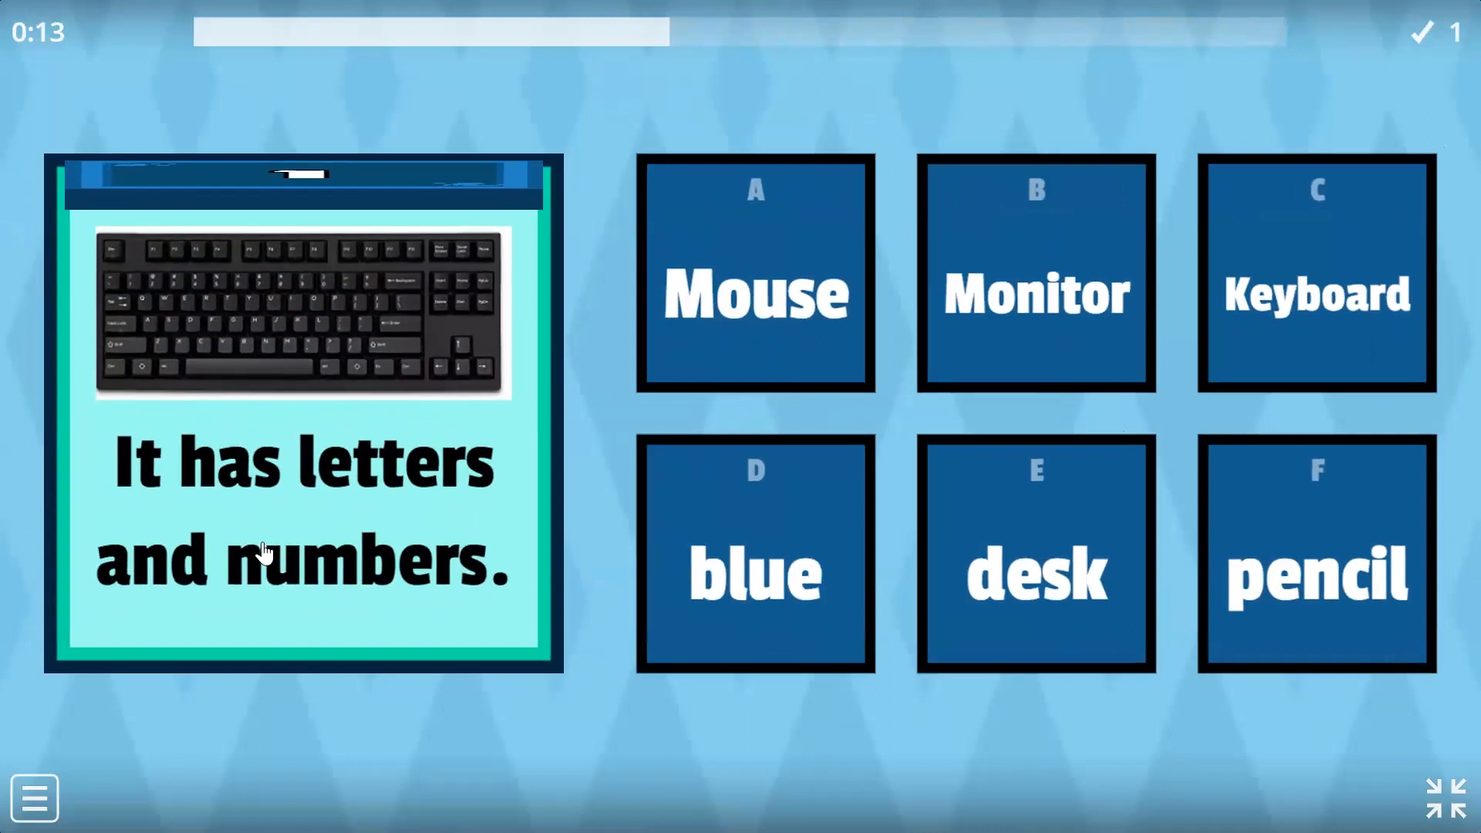
left_click(1337, 343)
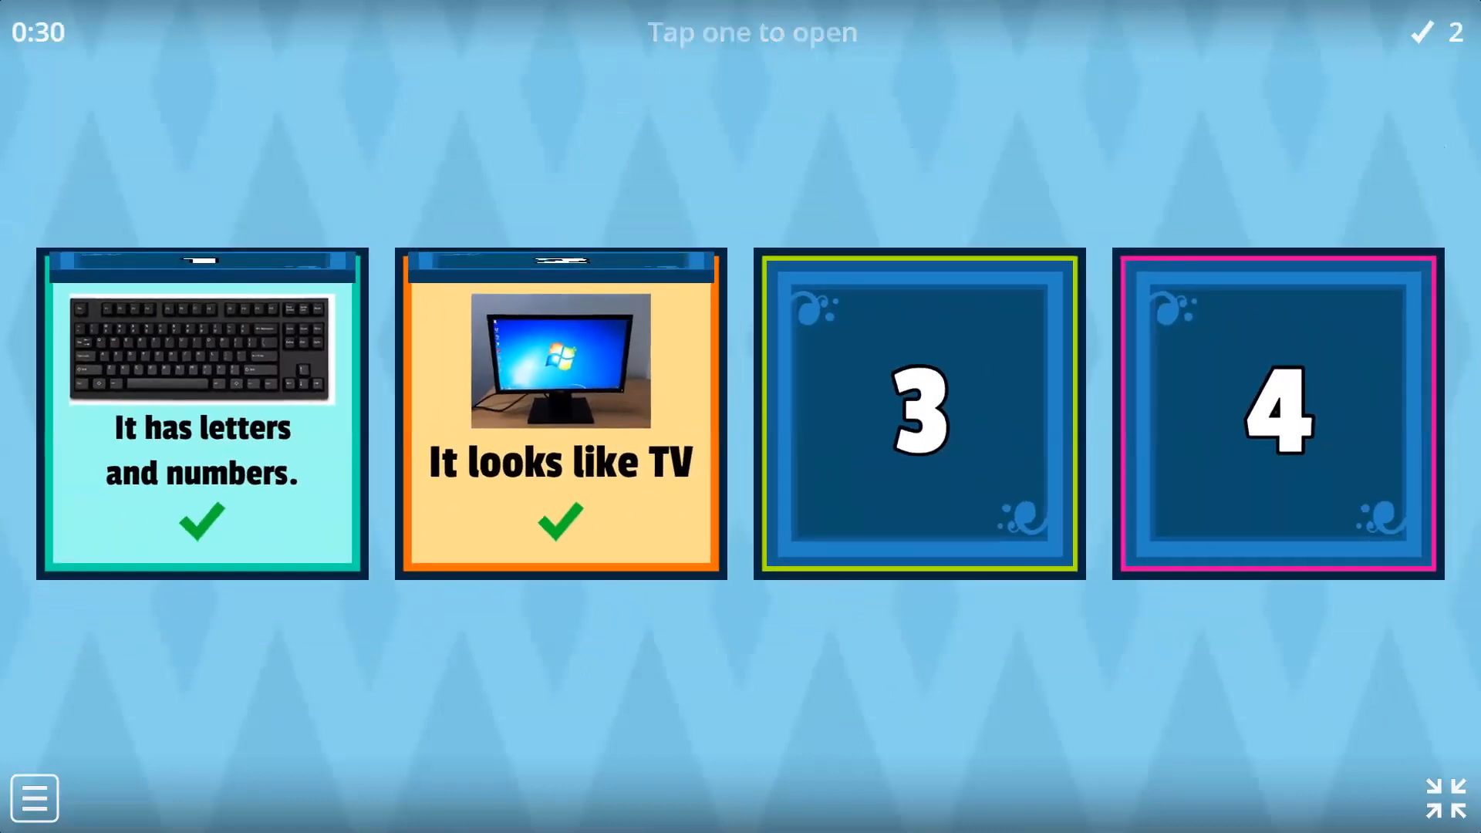
key("Escape")
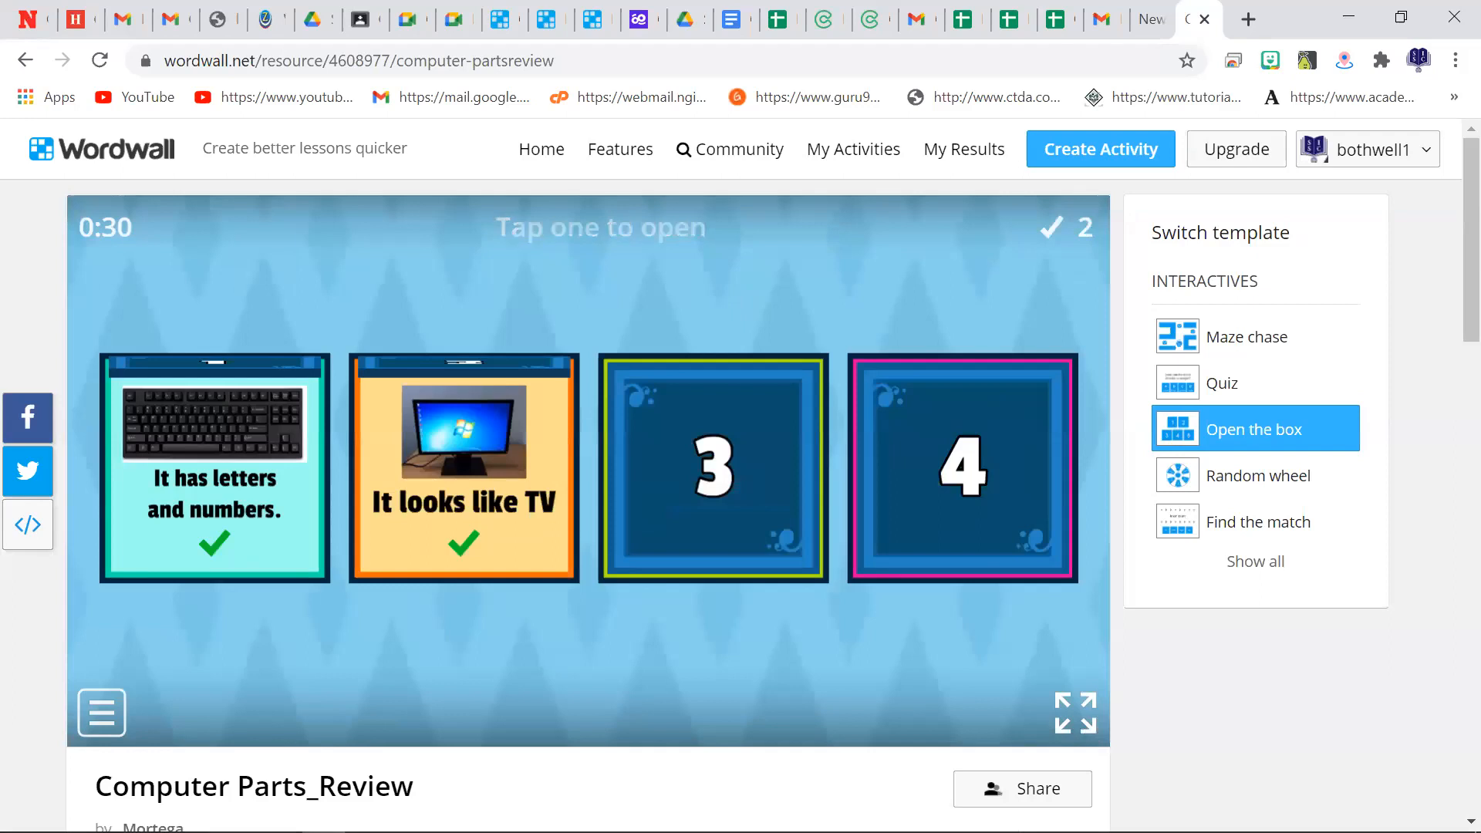
Step: Switch the activity to the Random wheel template, start it, and spin the wheel more than once
left_click(1243, 469)
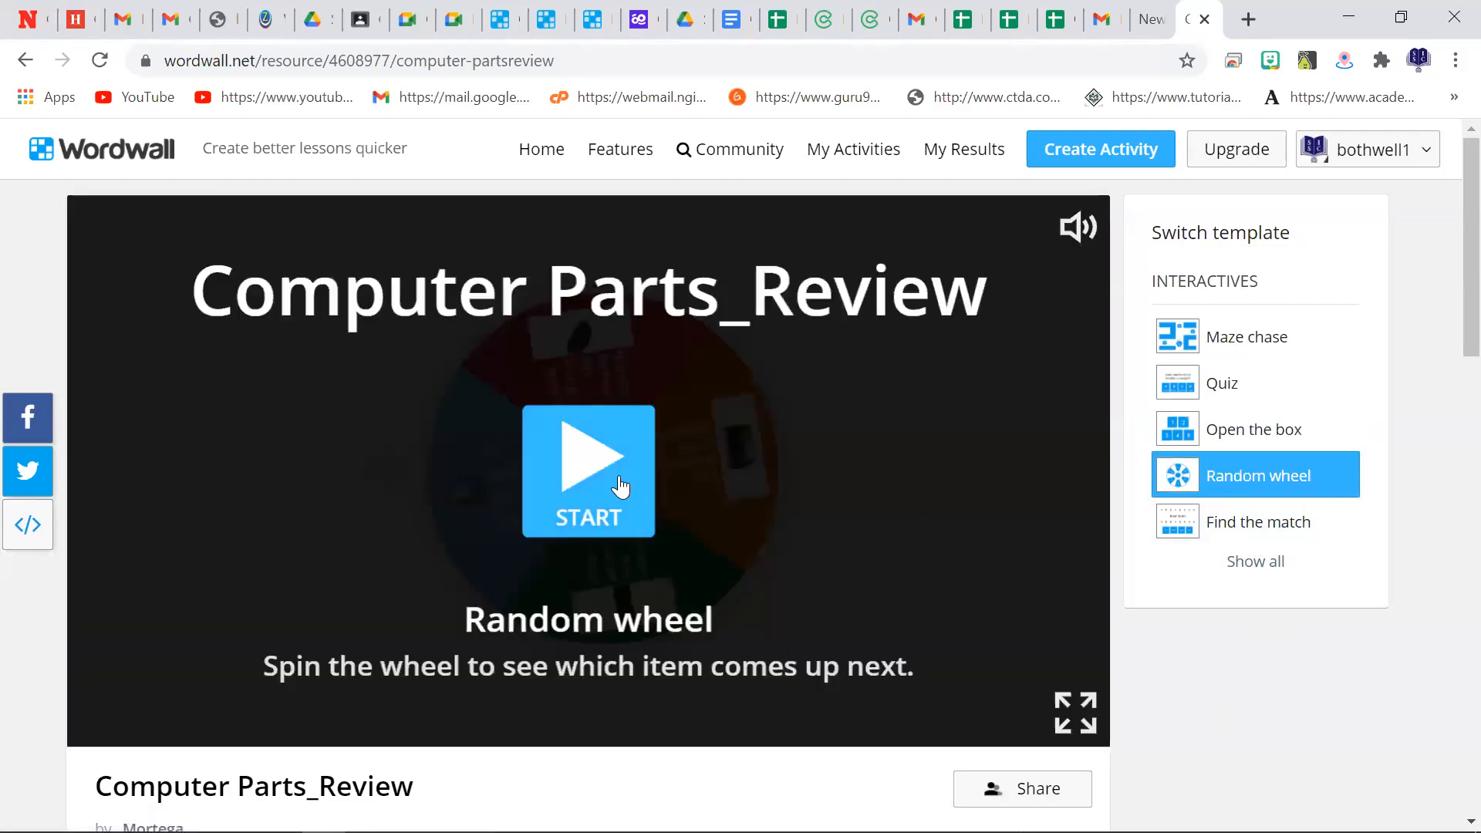
left_click(619, 488)
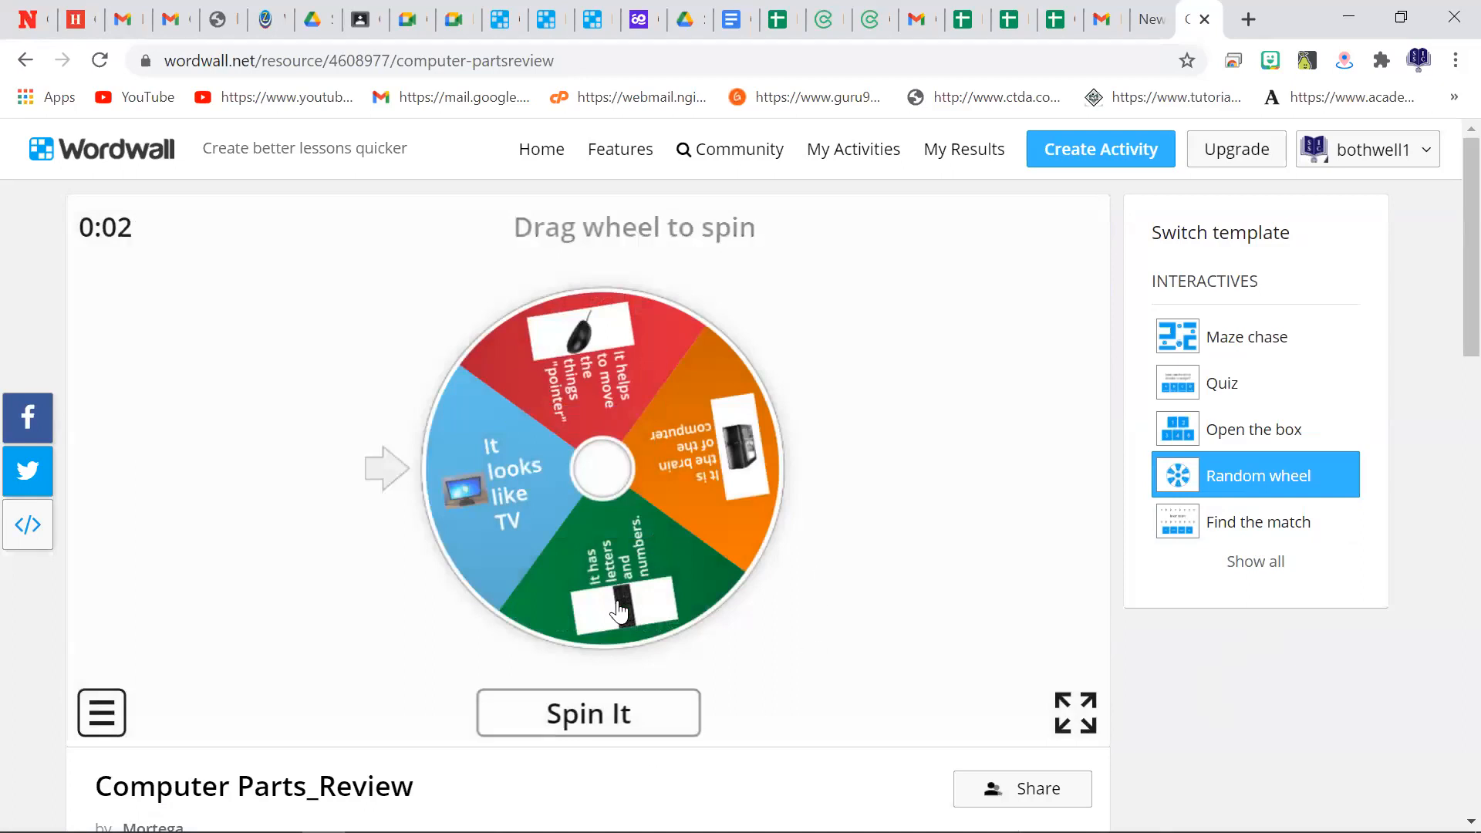
left_click(598, 717)
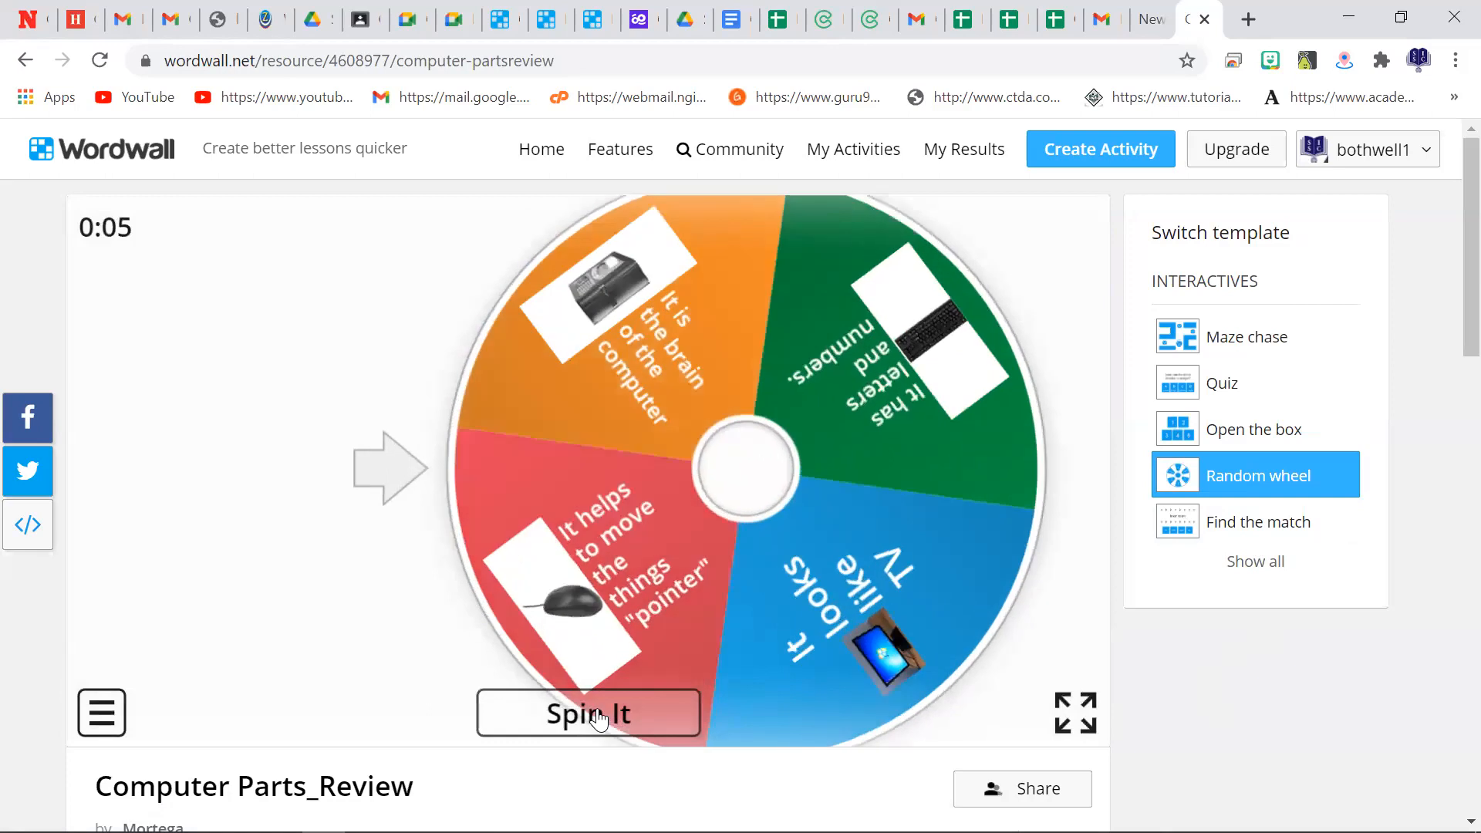
left_click(611, 711)
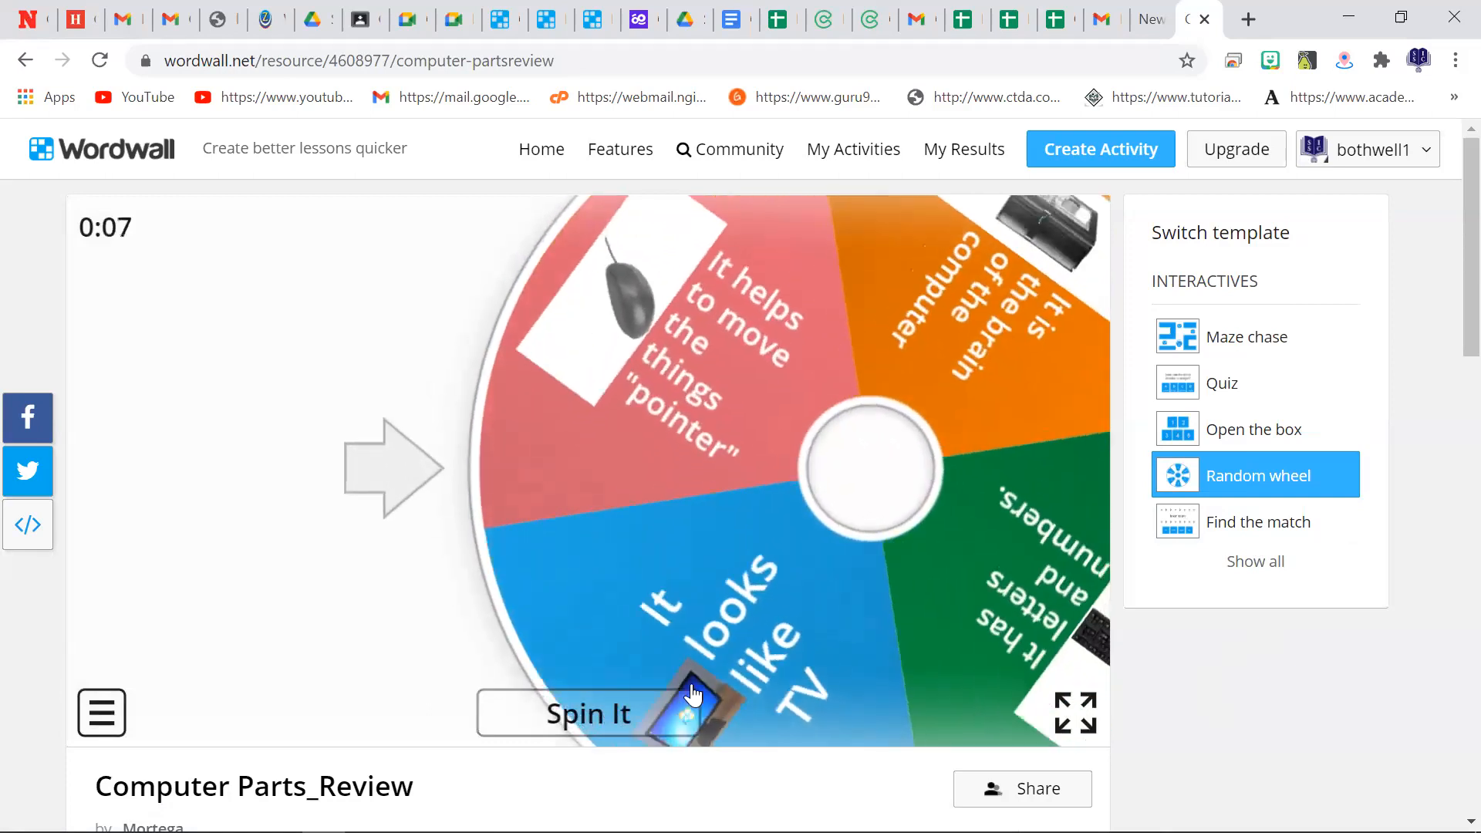
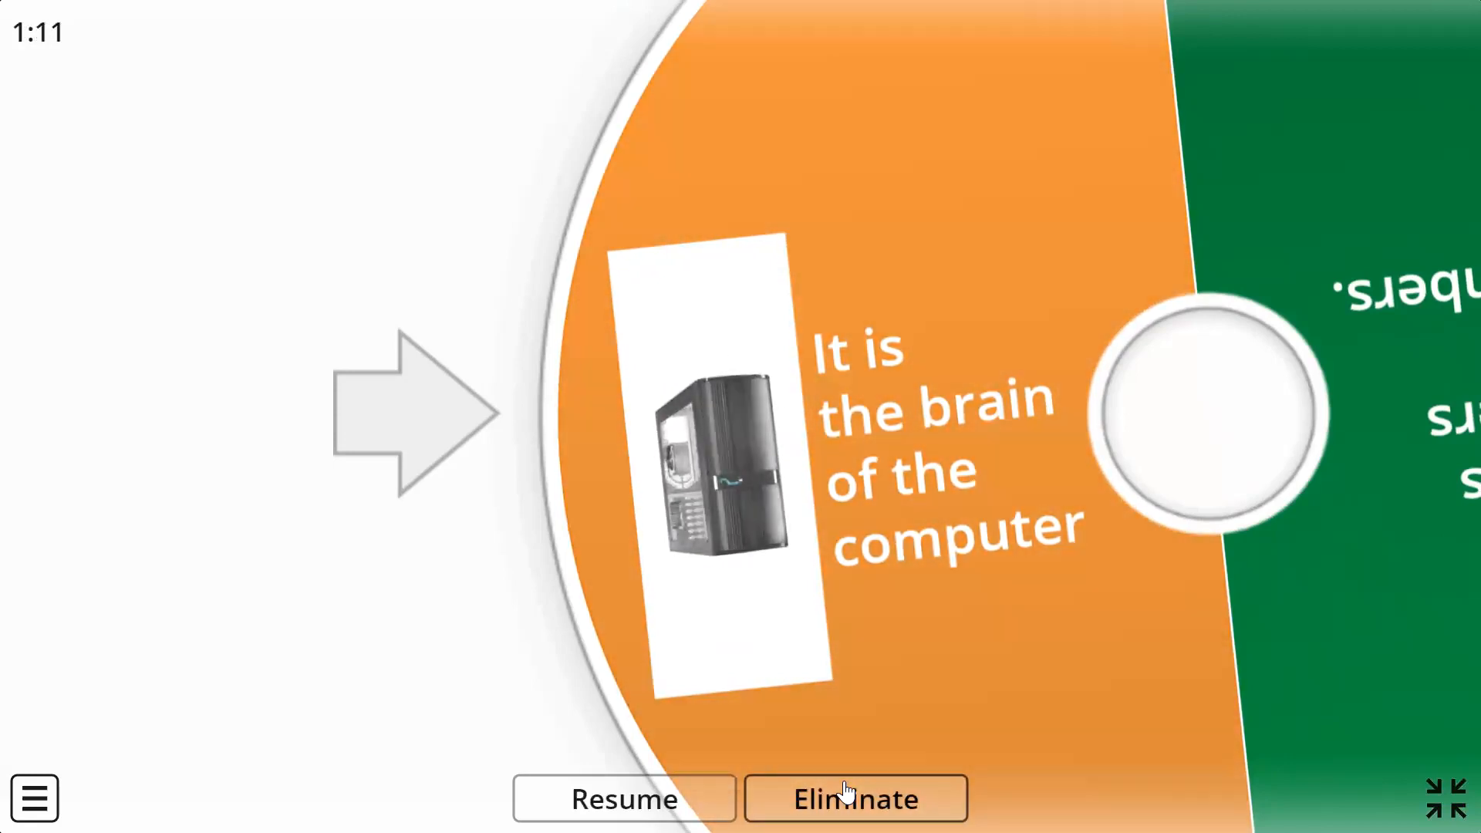
key("Escape")
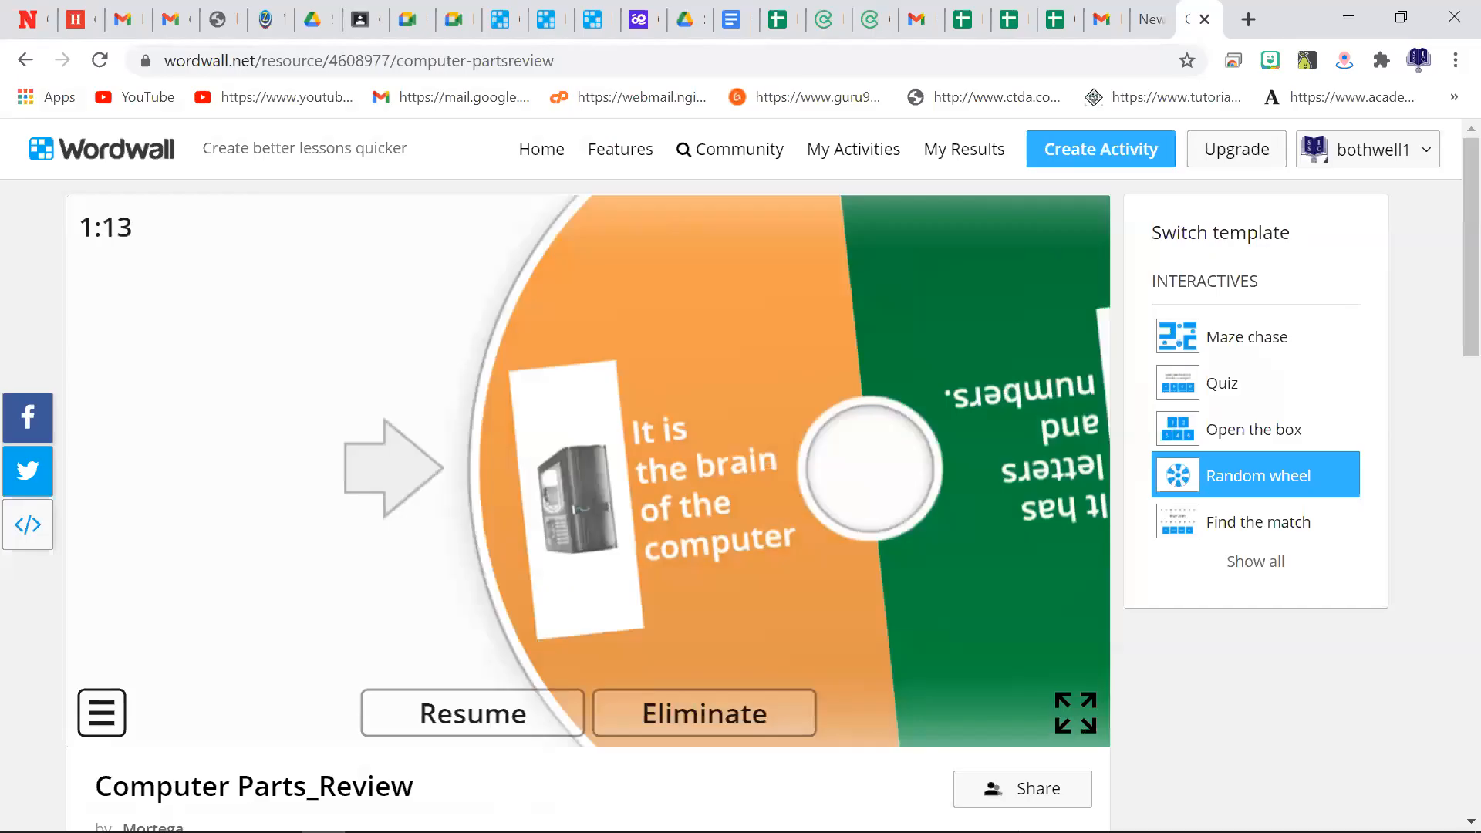
Step: Switch the activity to the Find the match template, start it, and match the "pointer" clue with Mouse
left_click(1247, 520)
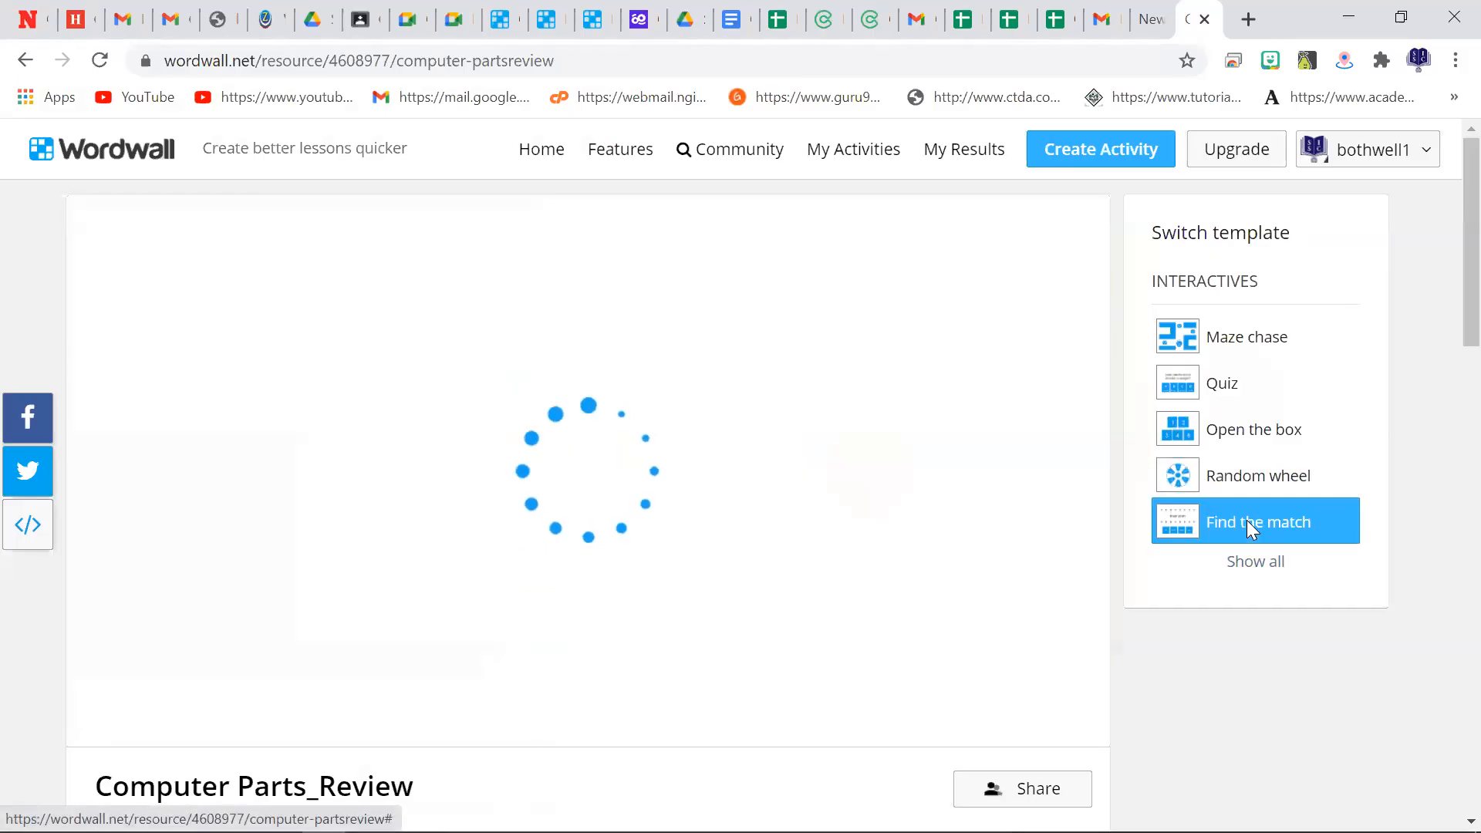
left_click(656, 496)
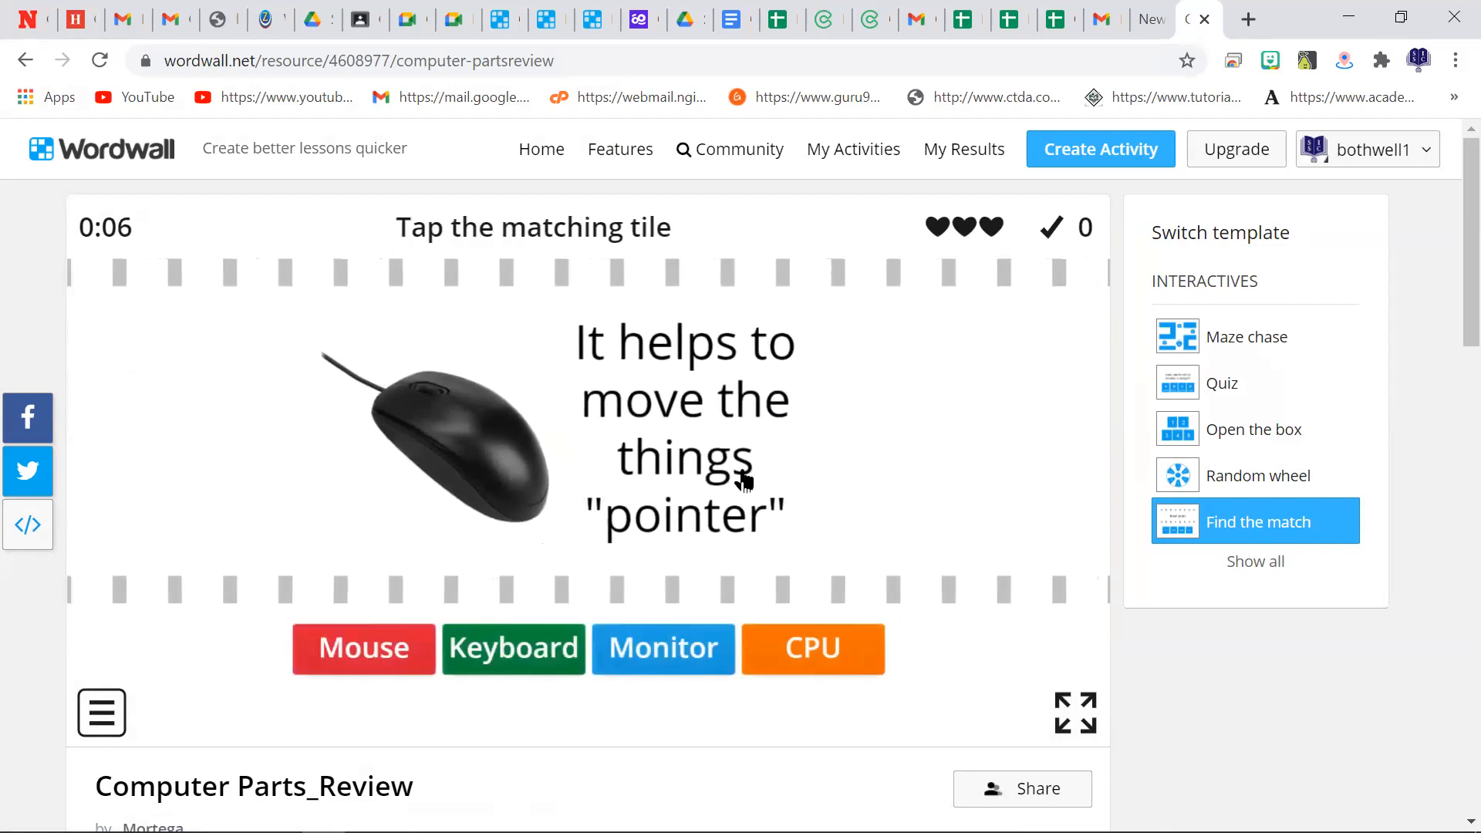
left_click(393, 652)
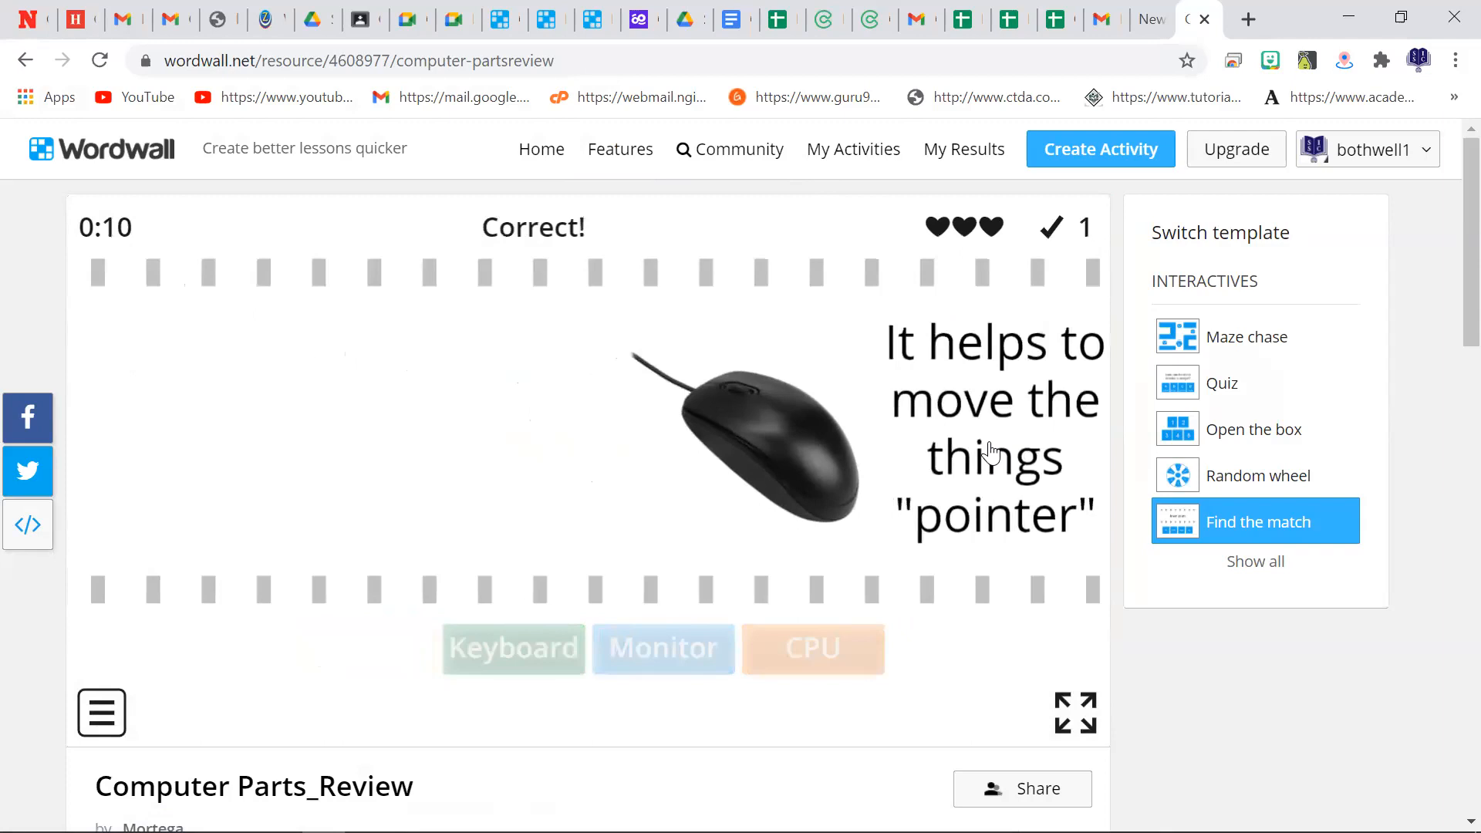
Step: Switch to the Wordsearch template, start it, and match MONITOR to "It looks like TV" and MOUSE to the "pointer" clue
left_click(1254, 564)
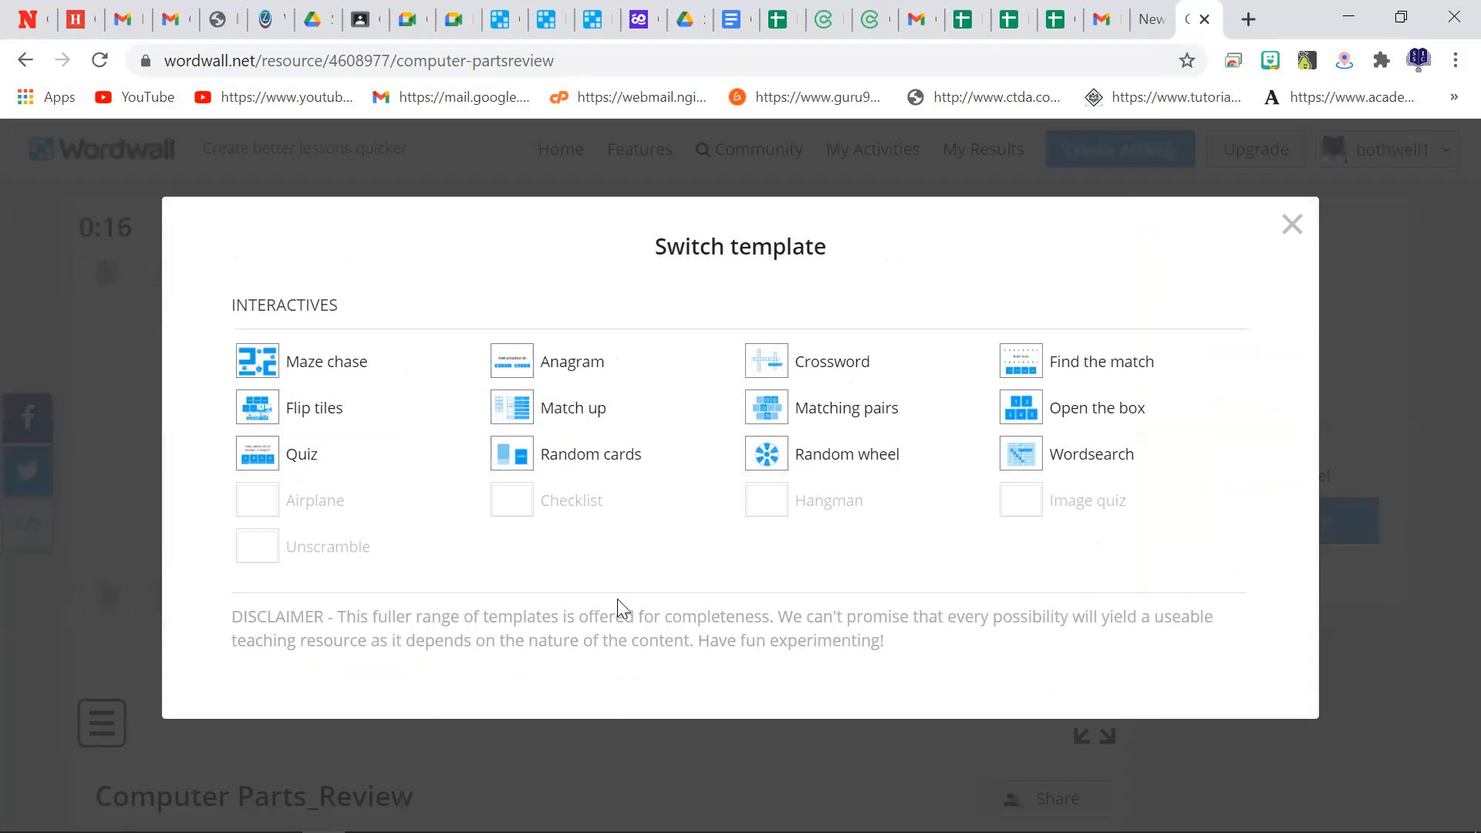
left_click(1077, 452)
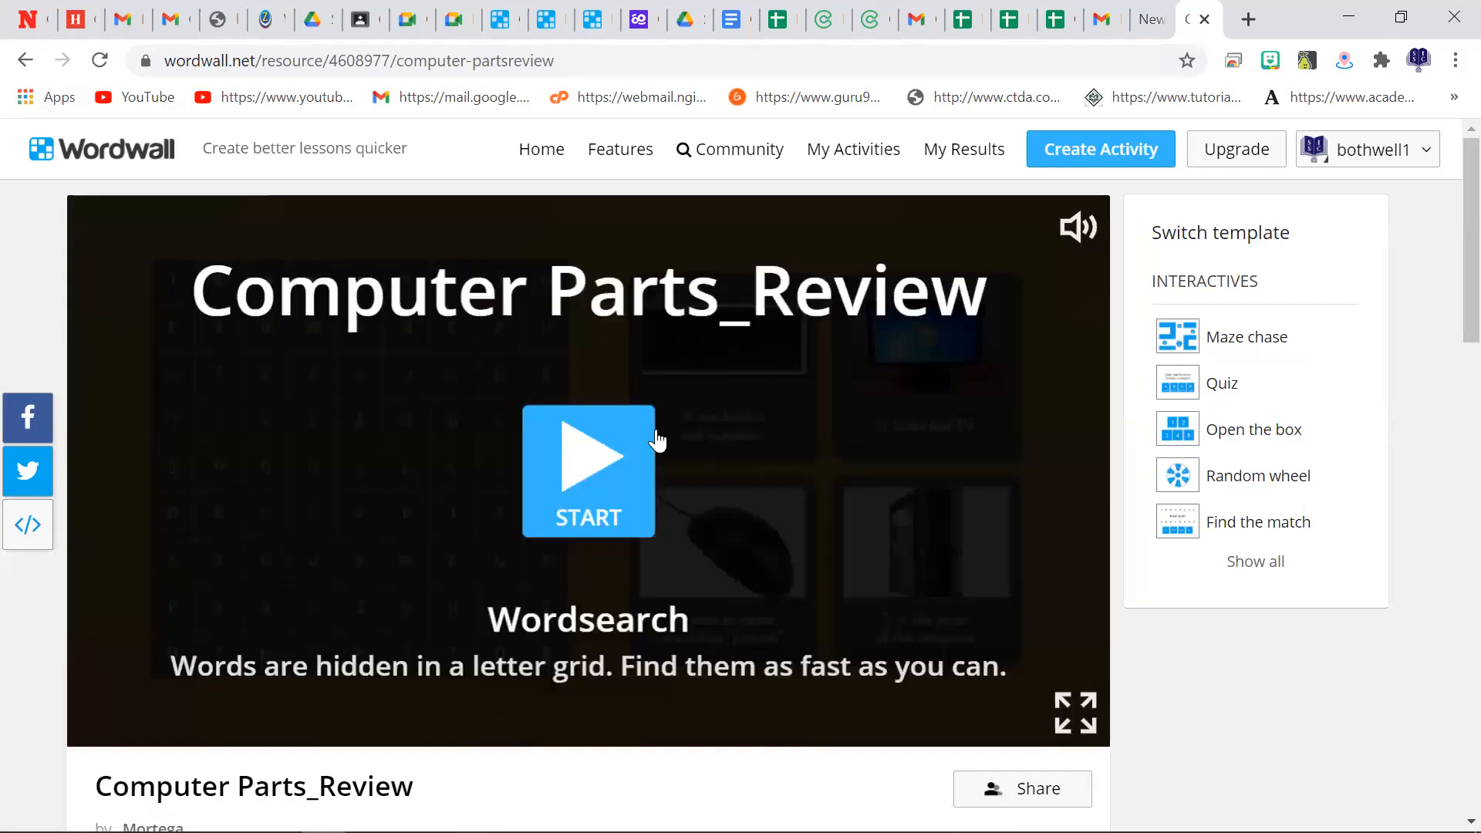
left_click(618, 424)
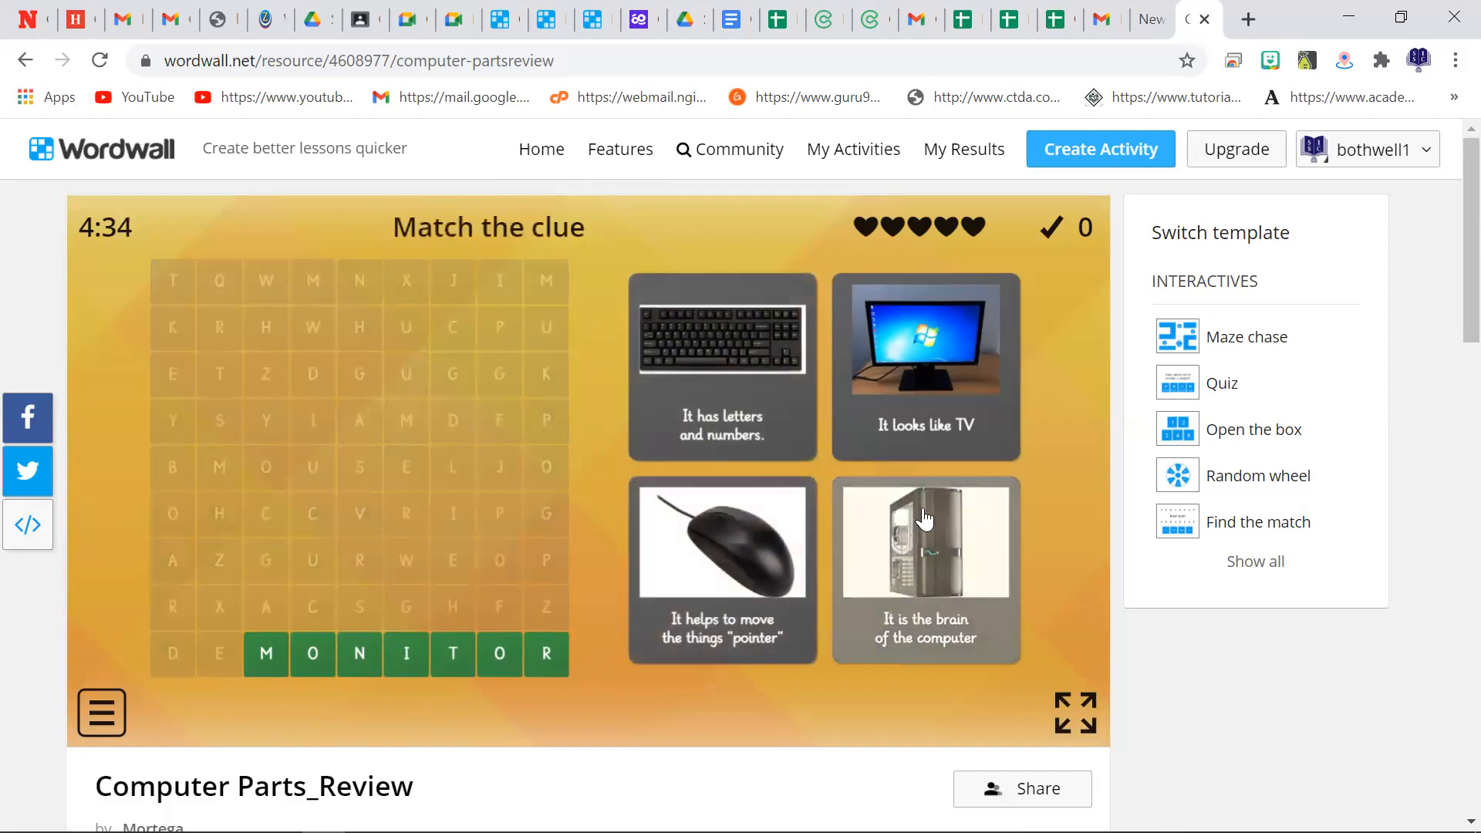
left_click(955, 375)
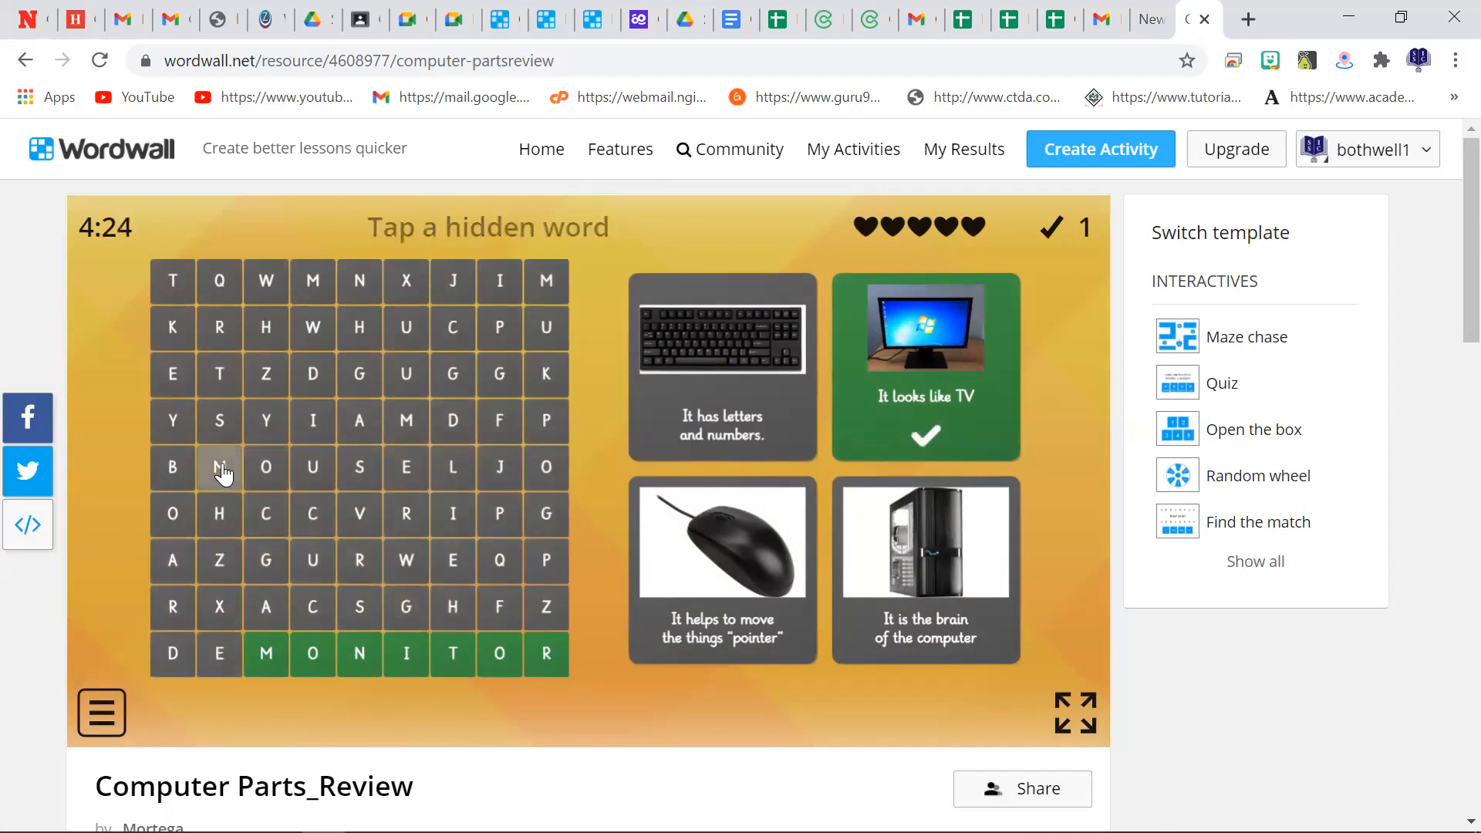
left_click(413, 472)
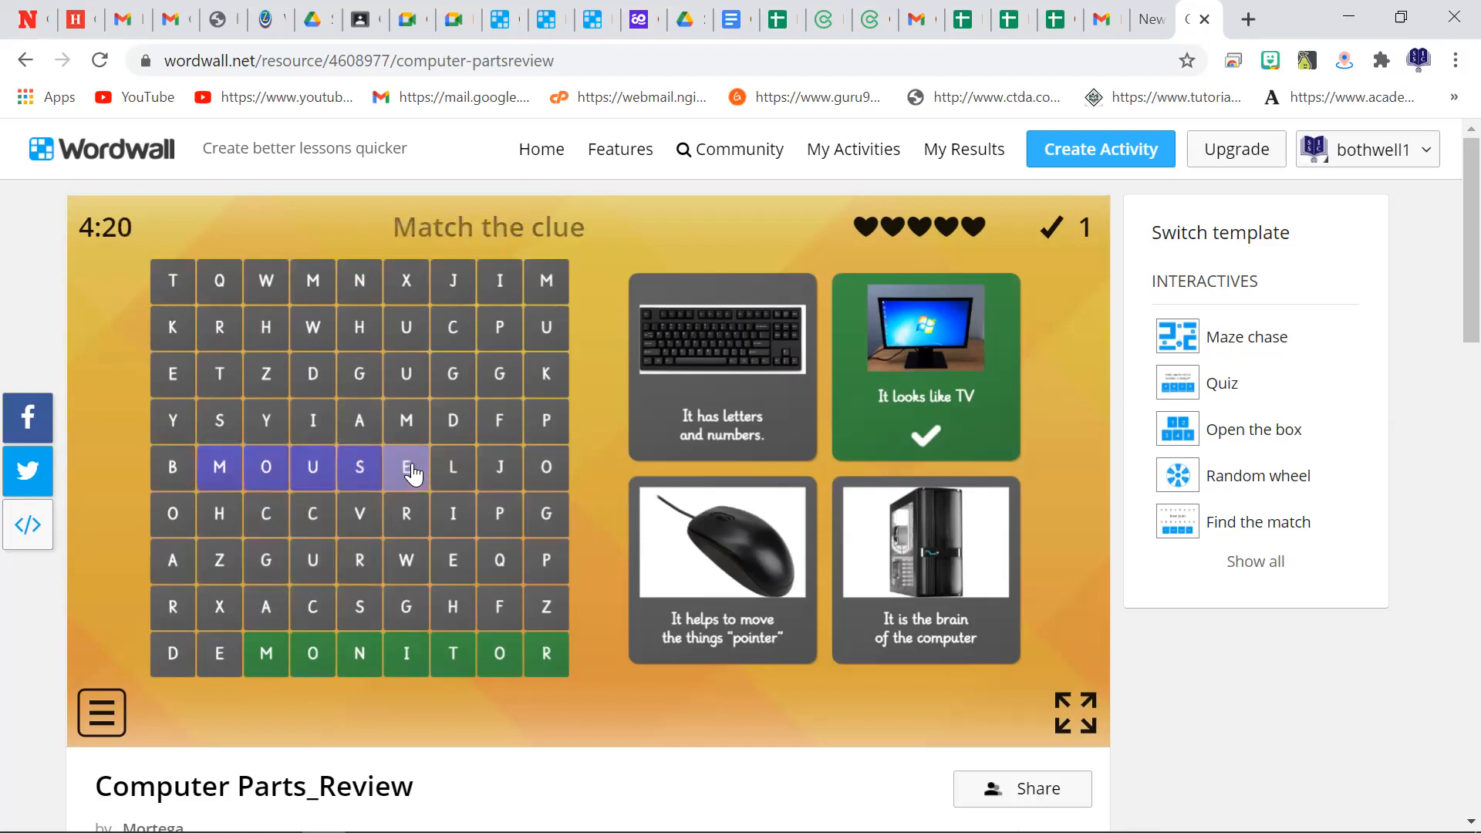
left_click(737, 627)
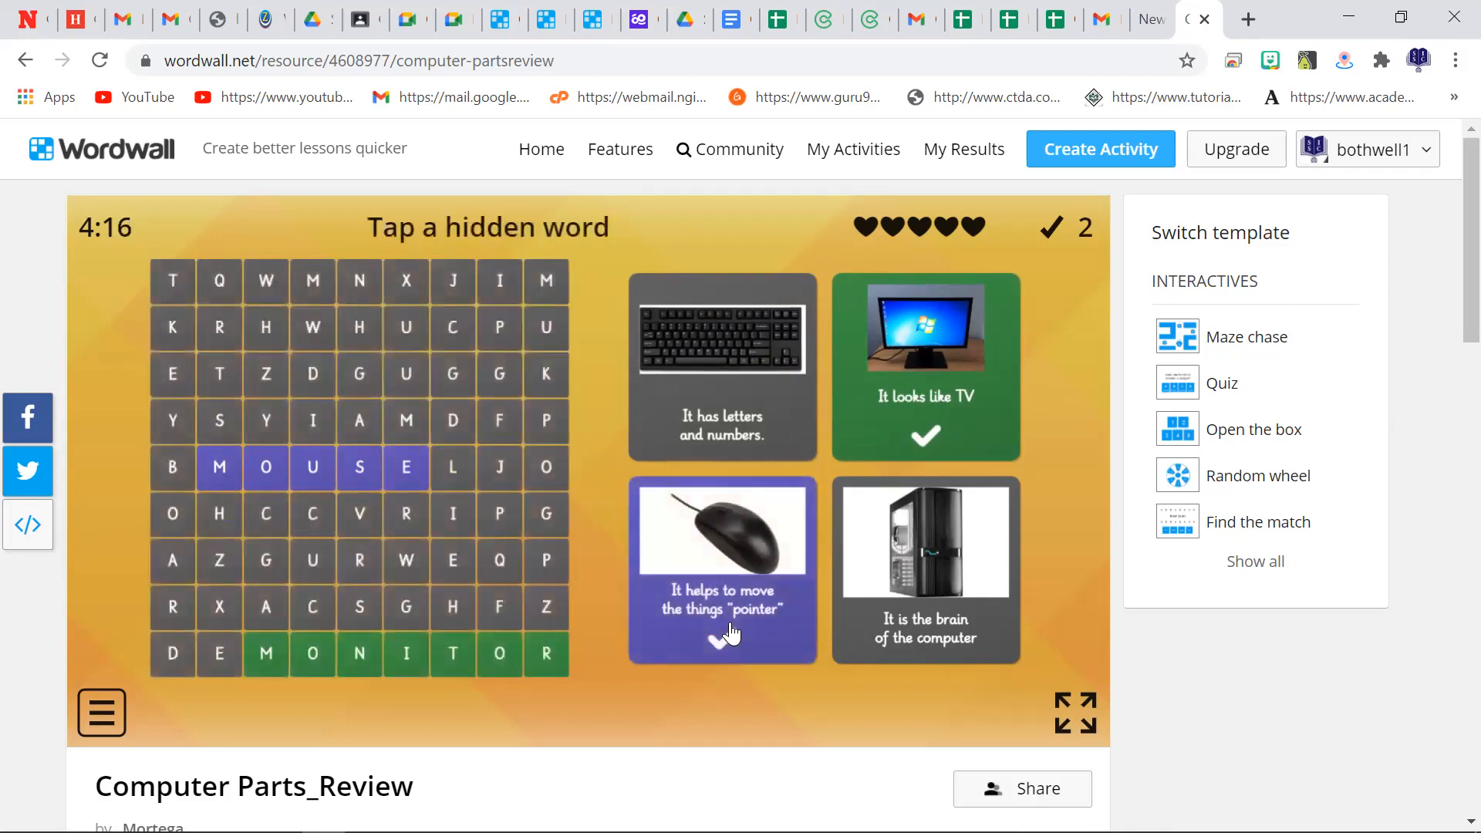
Step: Return to the "computer parts" community results and start the second activity, the "computer Parts" Matching pairs game, in full screen
left_click(1255, 564)
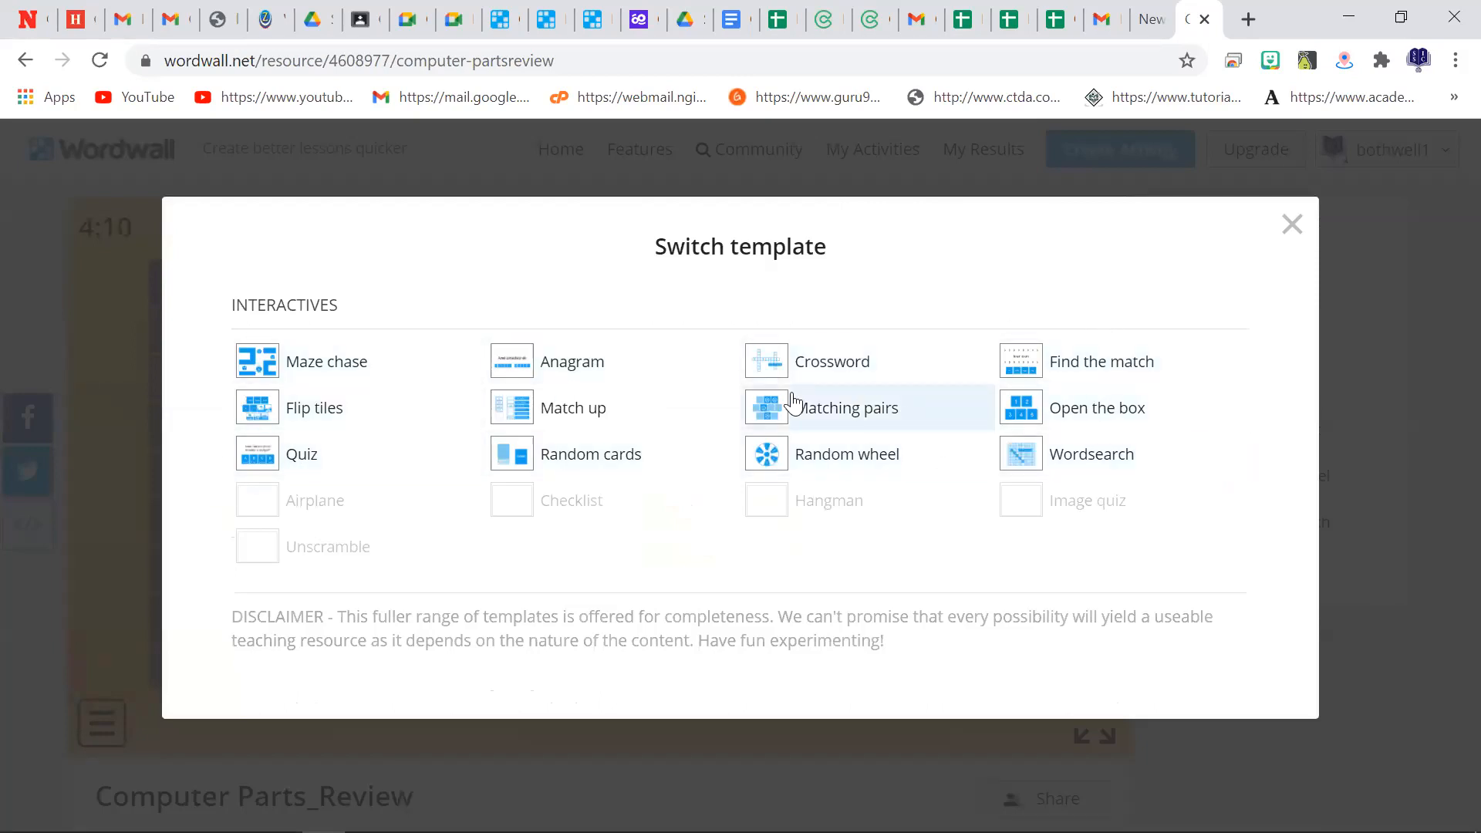
left_click(1298, 236)
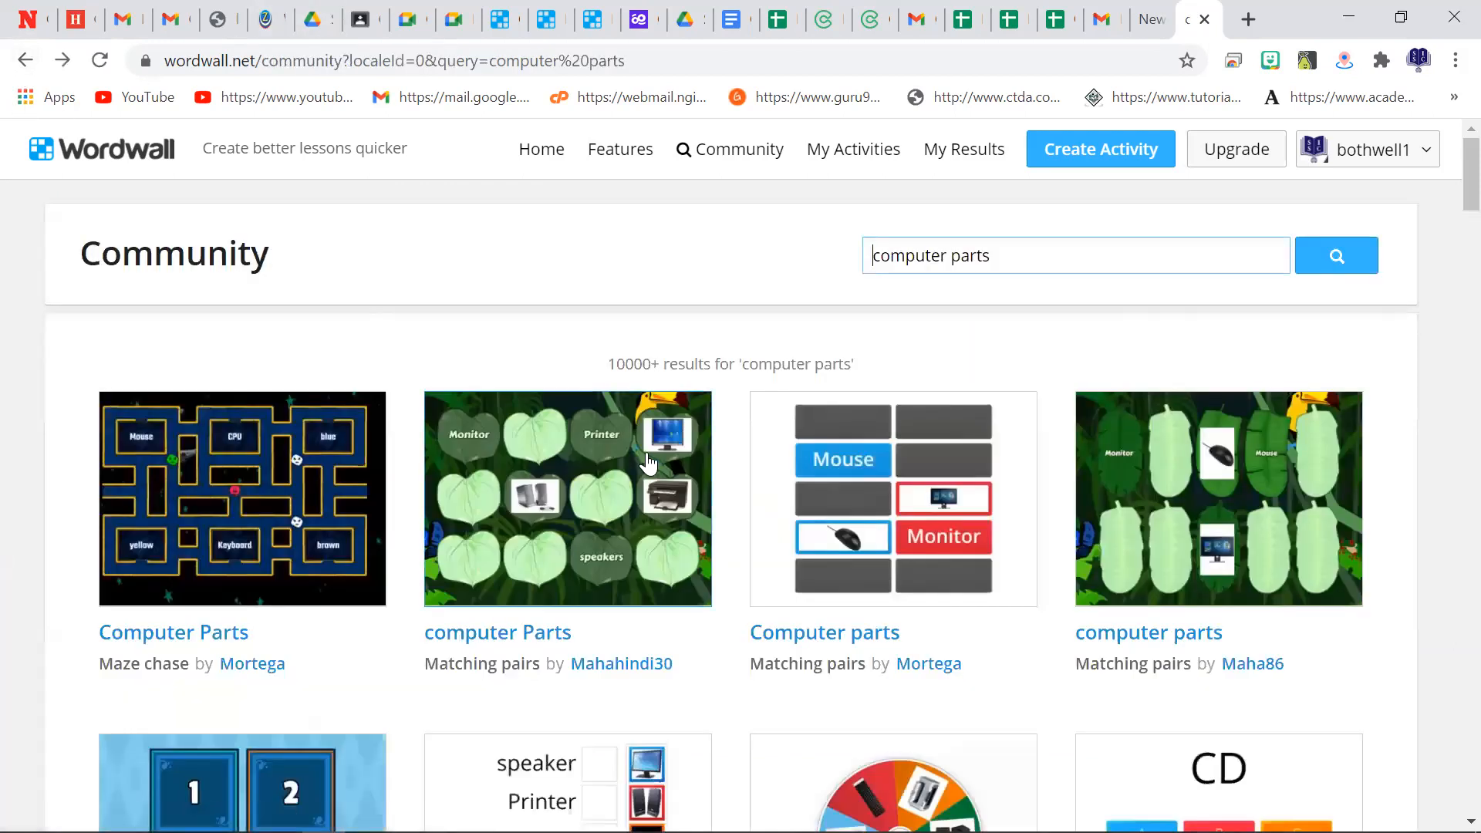
left_click(605, 508)
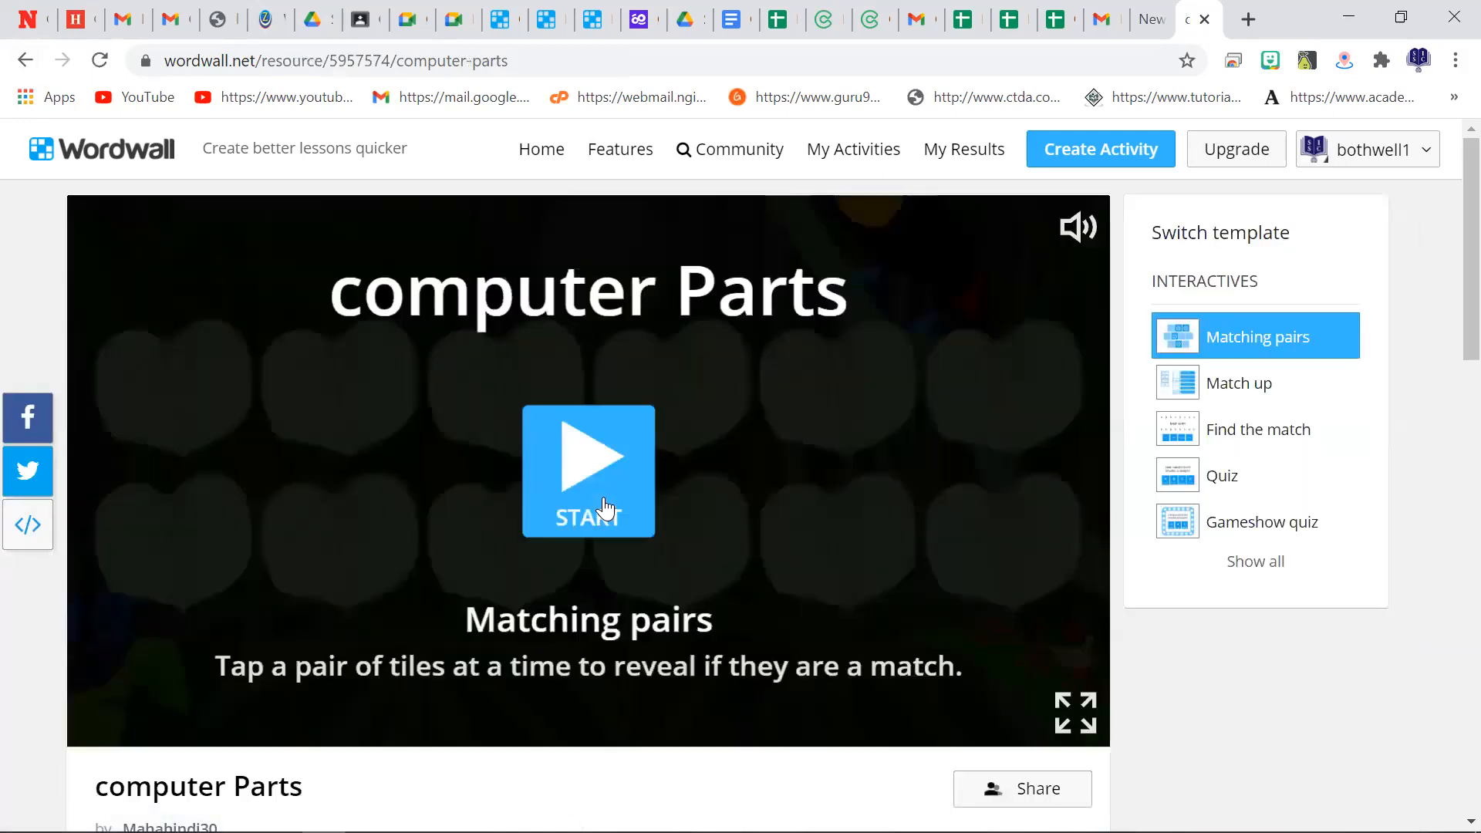
left_click(605, 508)
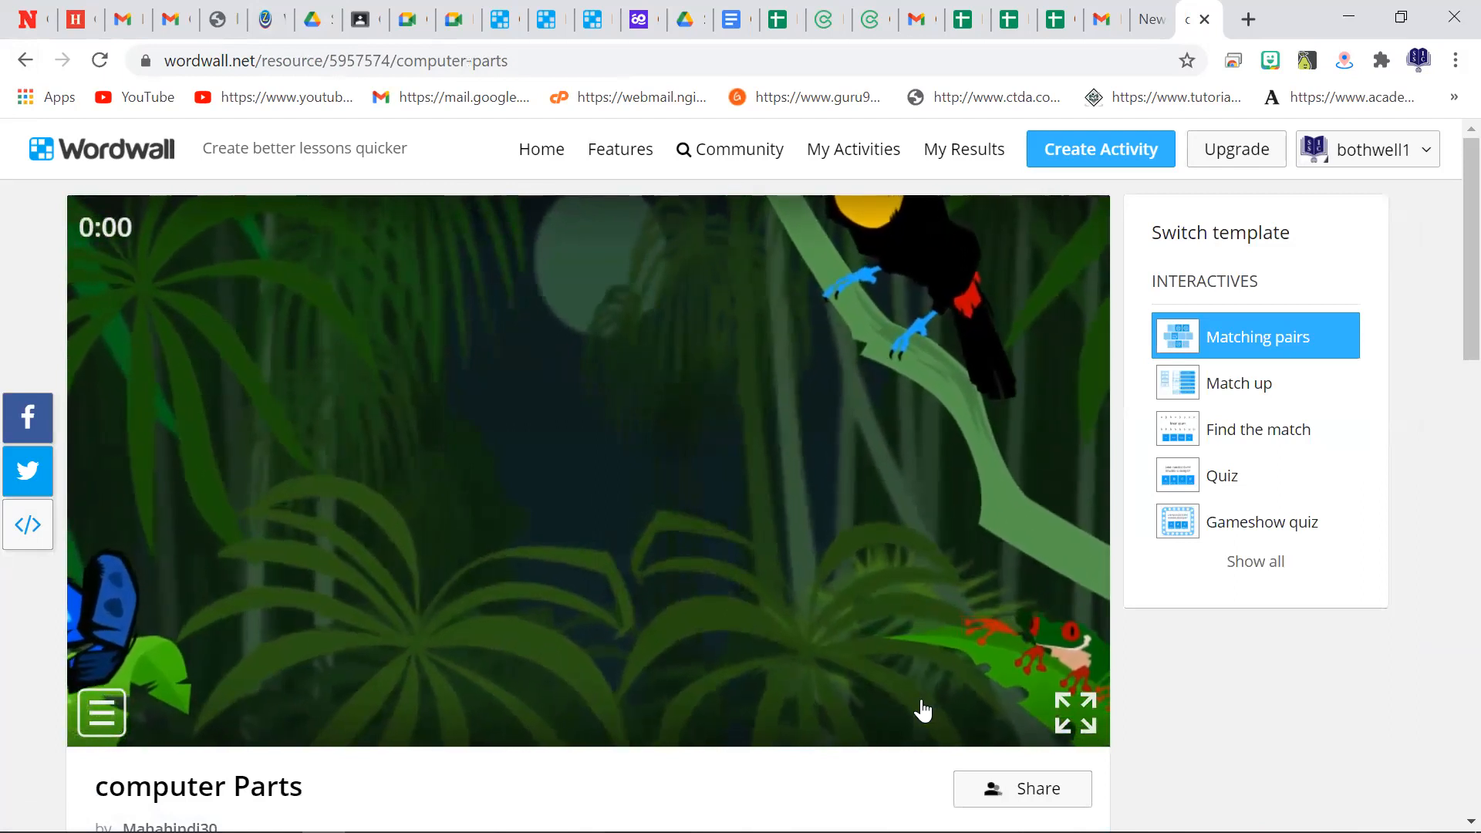
left_click(1077, 714)
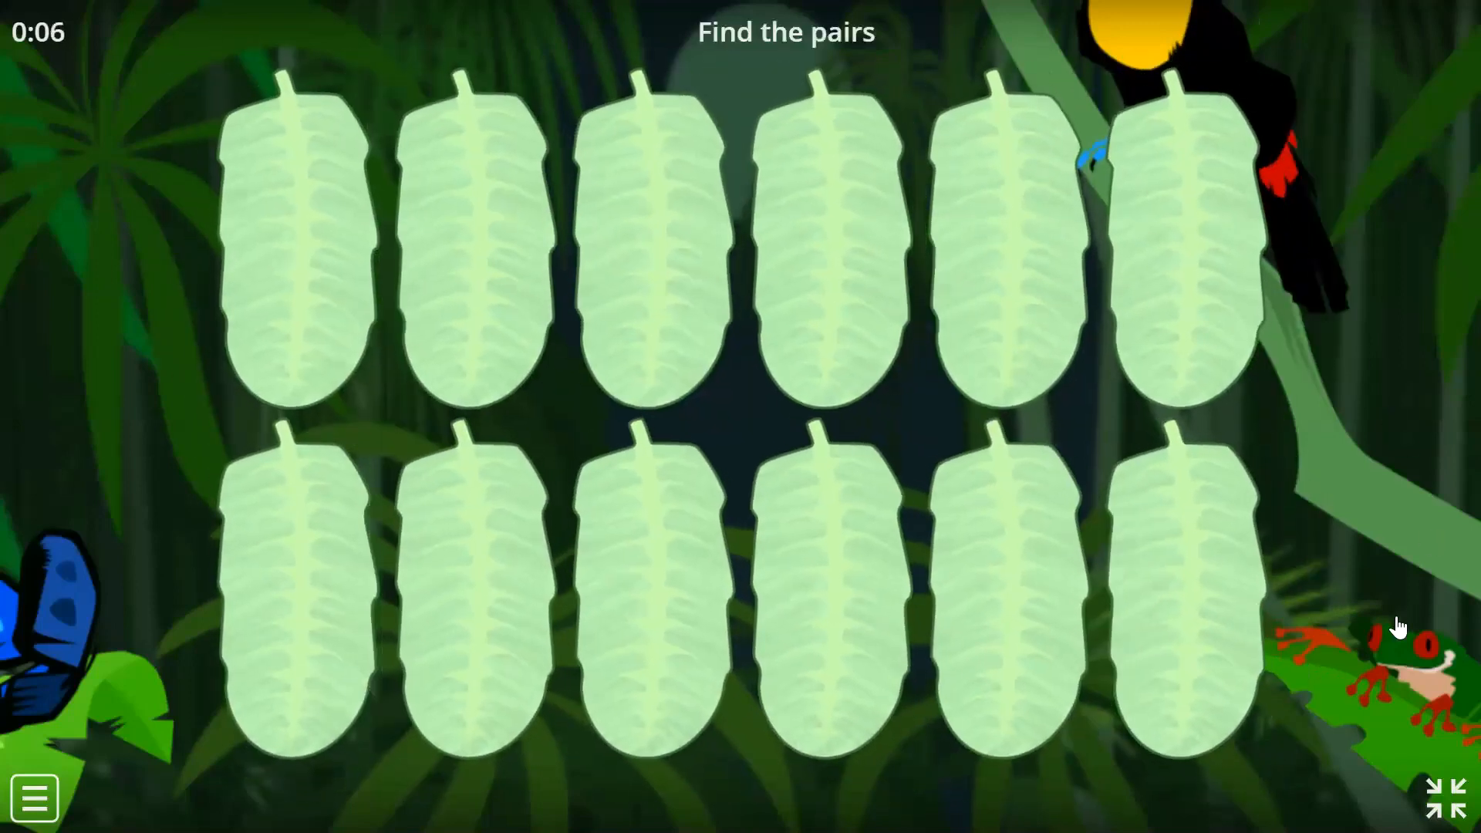
Step: Test the Mouse tile against two other tiles, and pair the Monitor tile with the system unit picture
left_click(1167, 600)
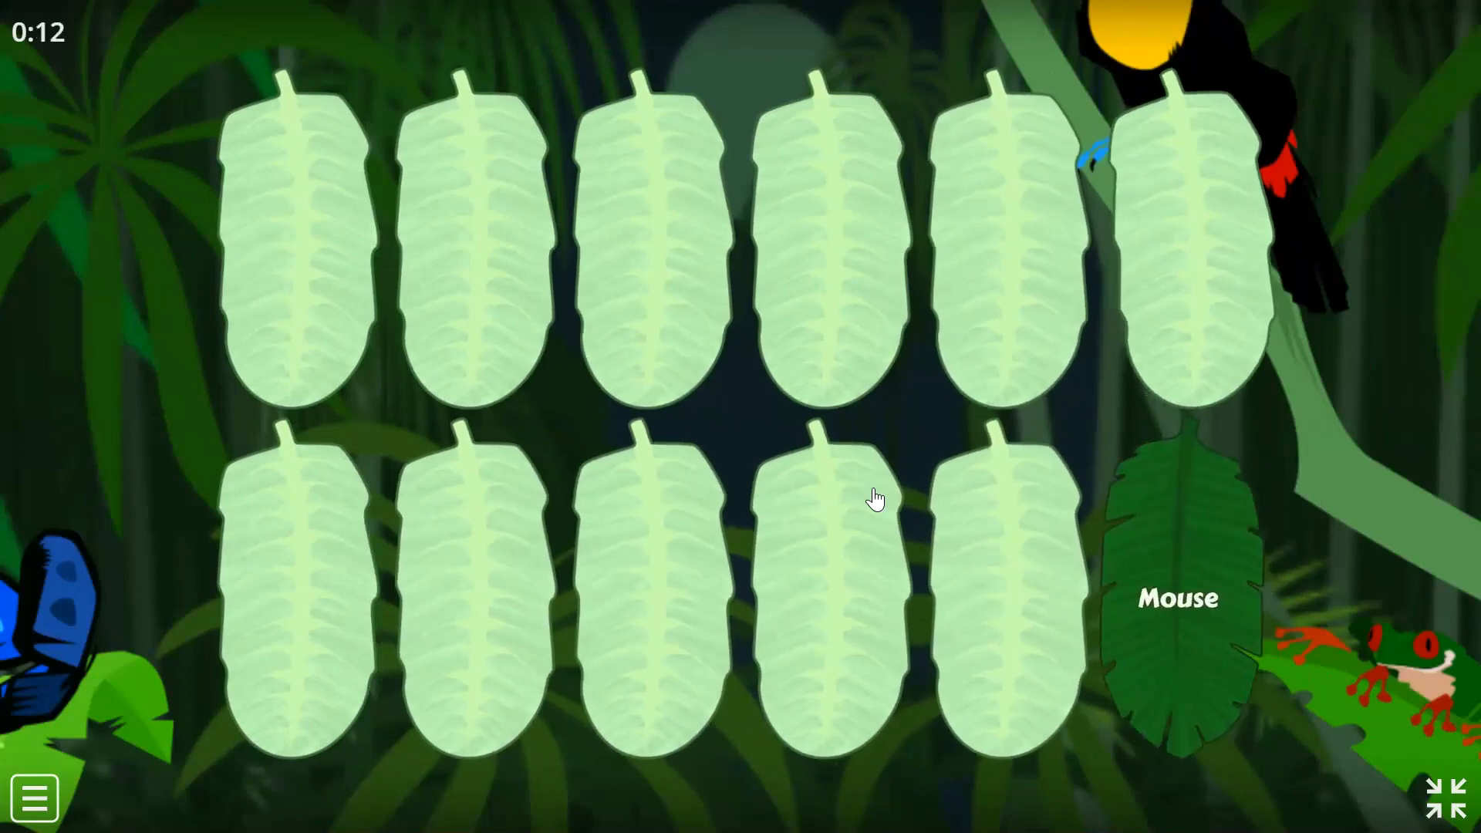
left_click(297, 570)
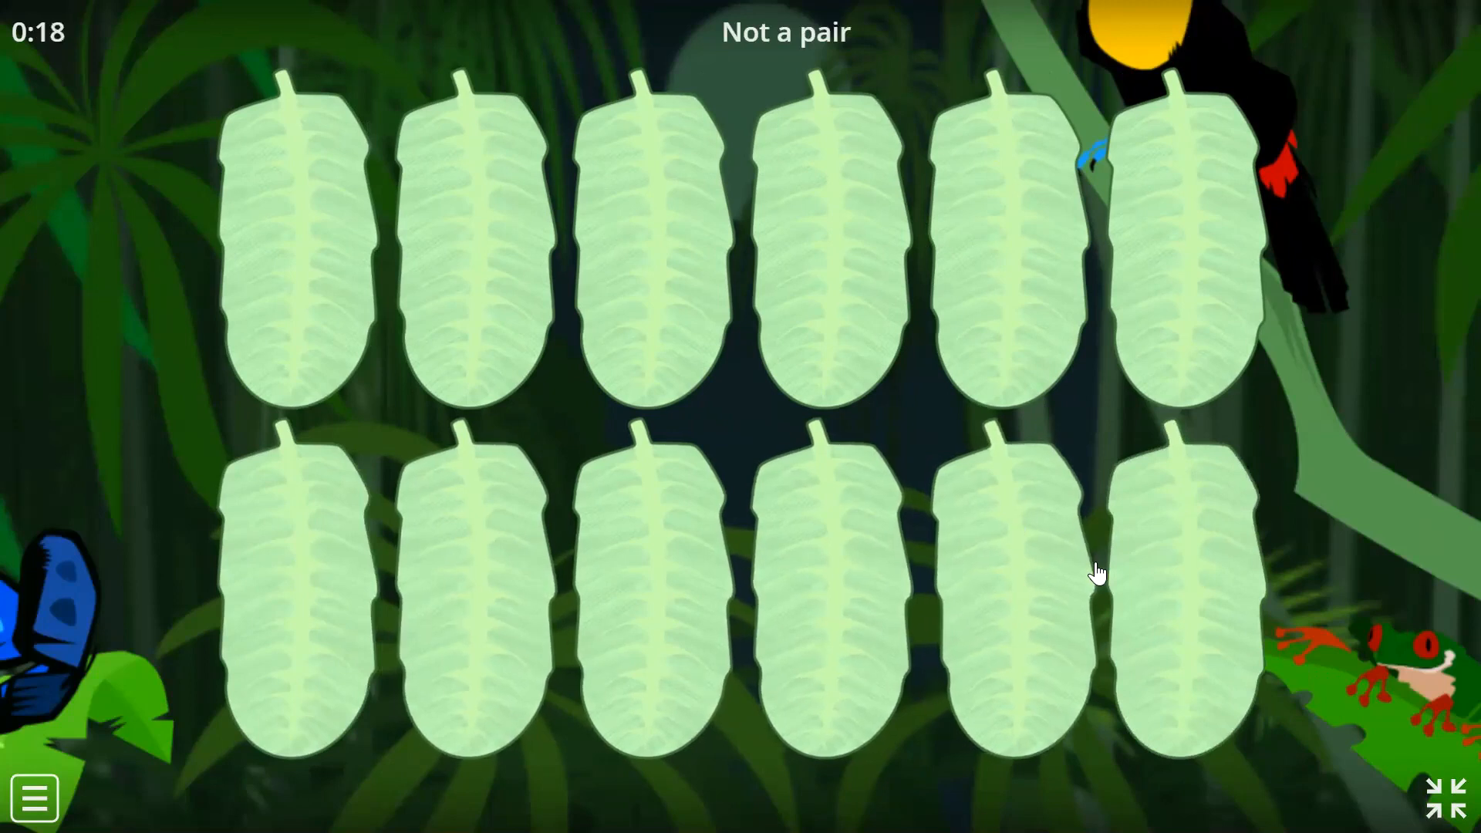
left_click(1176, 571)
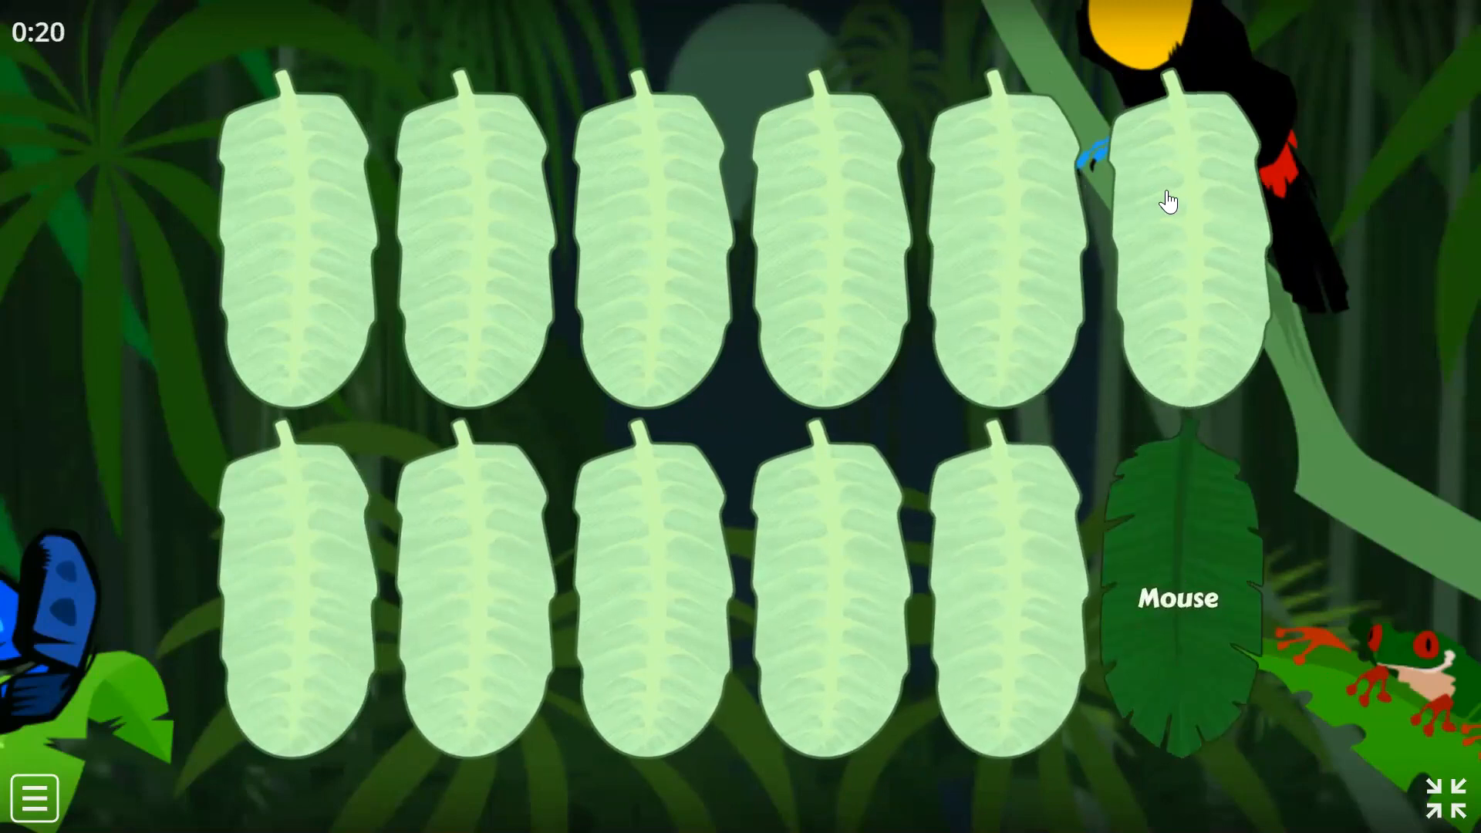
left_click(1021, 241)
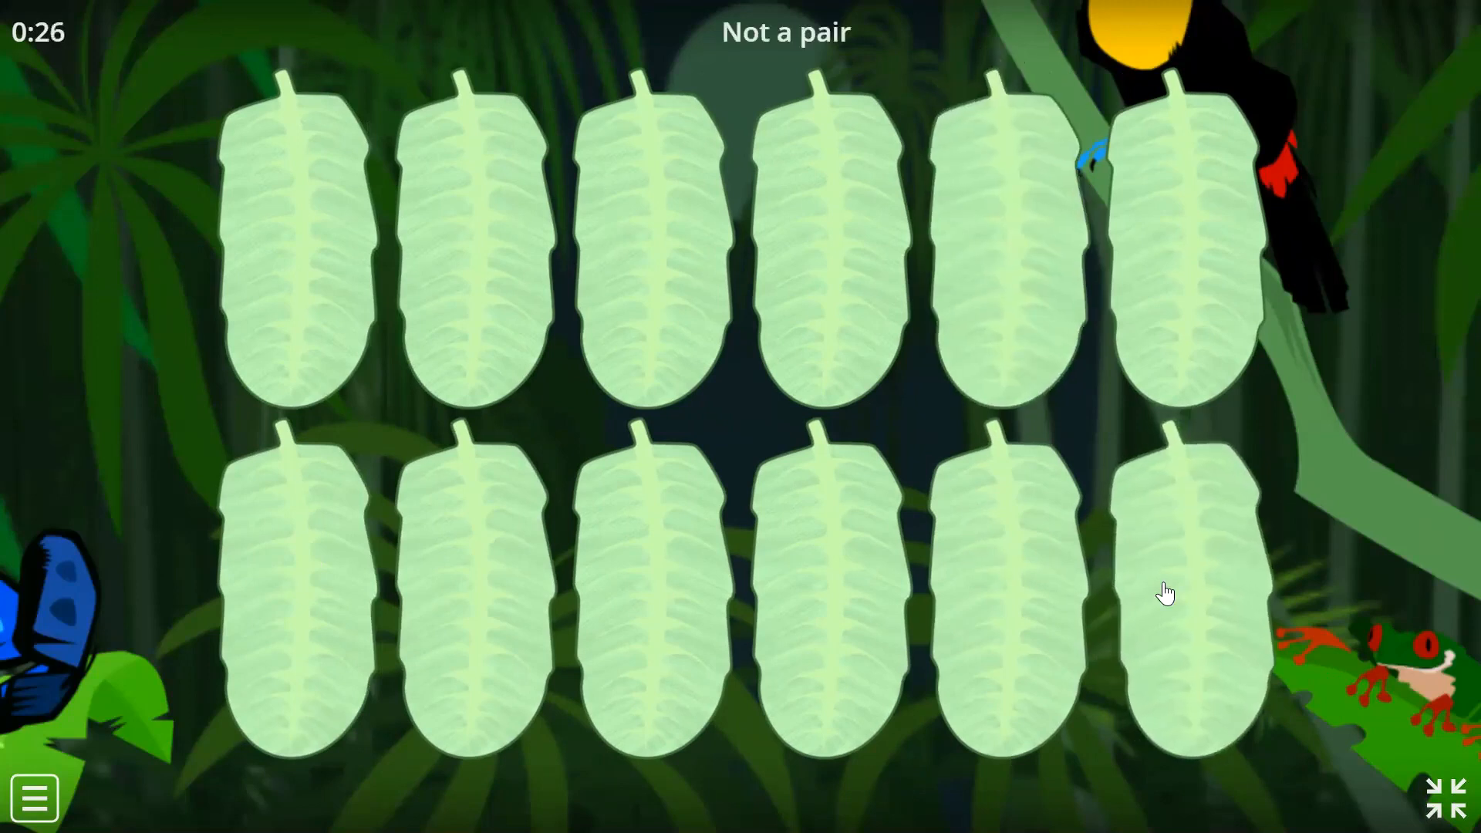
left_click(1009, 589)
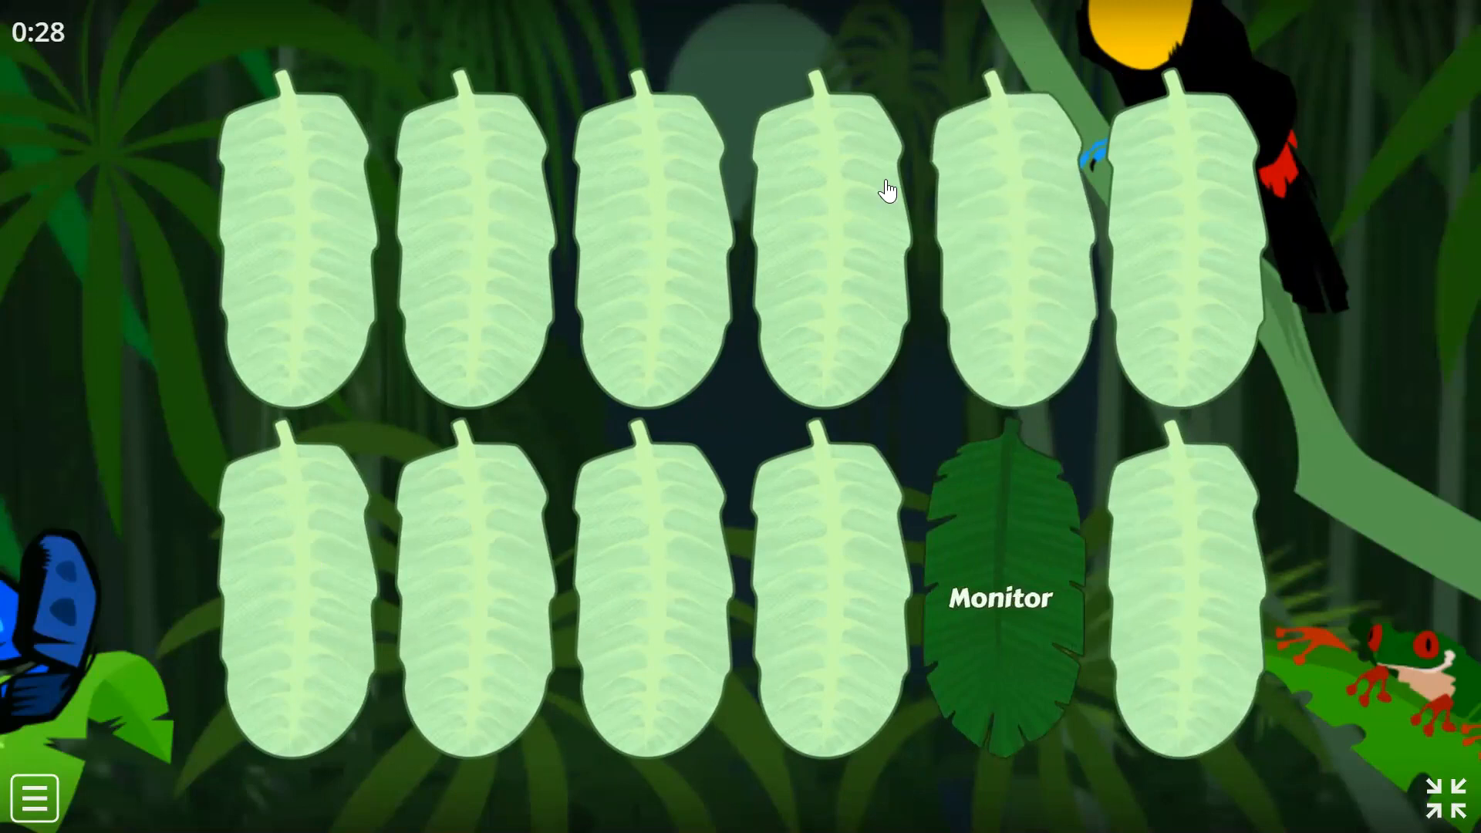
left_click(822, 196)
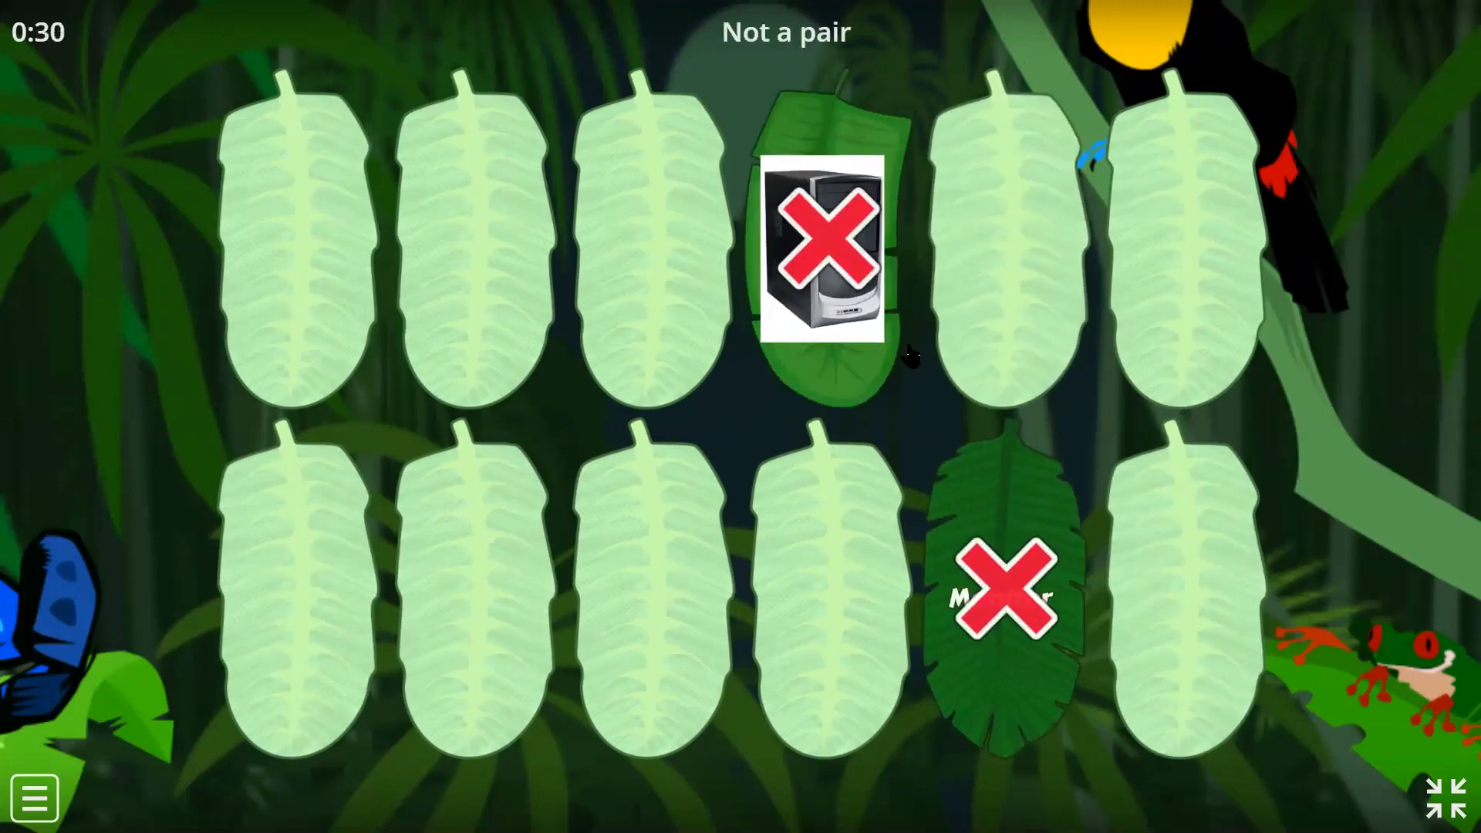
Step: Test the Mouse tile against the system unit, keyboard, keyboard picture and fifth upper-row tiles
left_click(1204, 589)
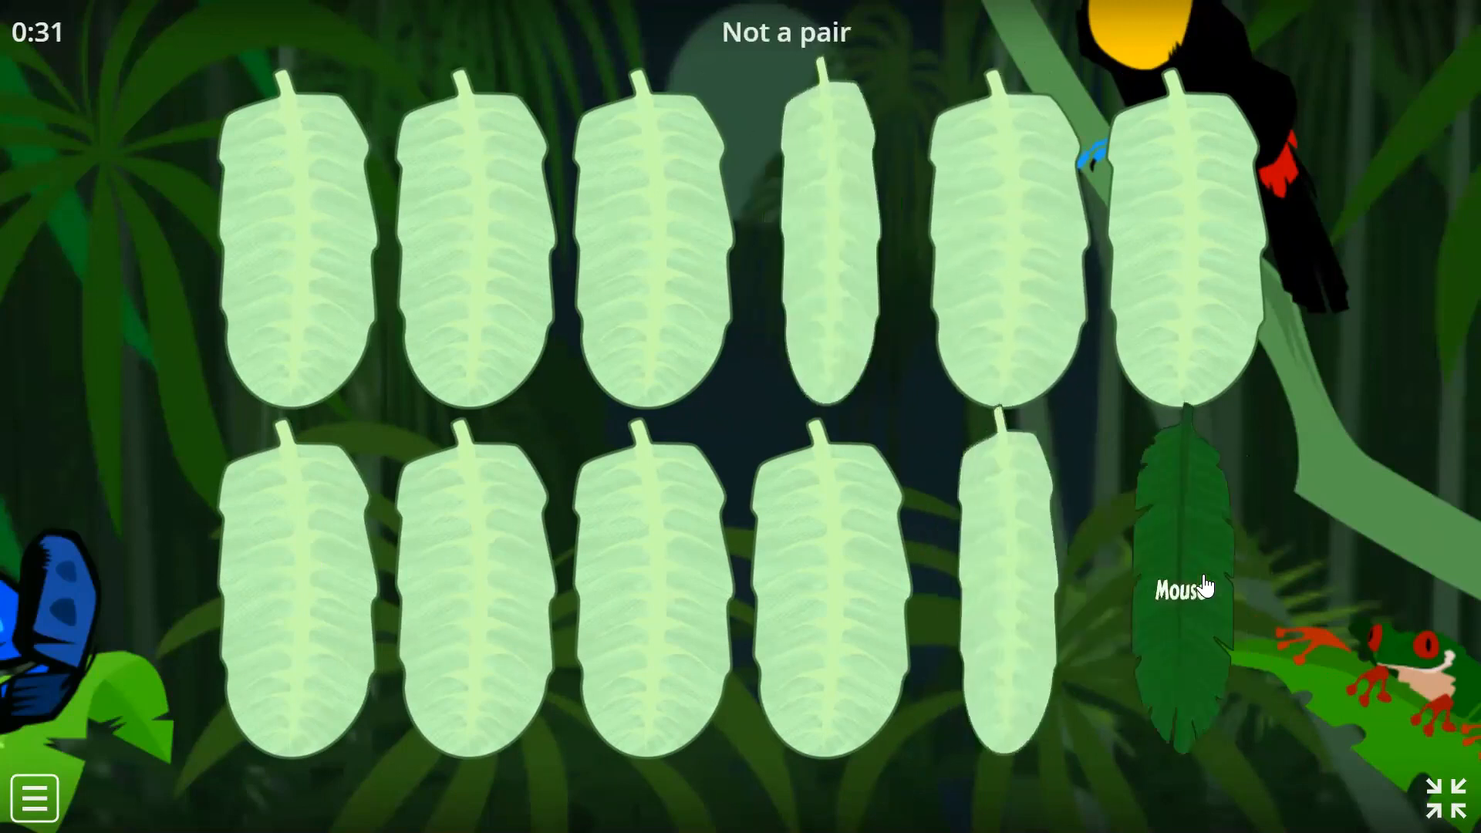
left_click(646, 261)
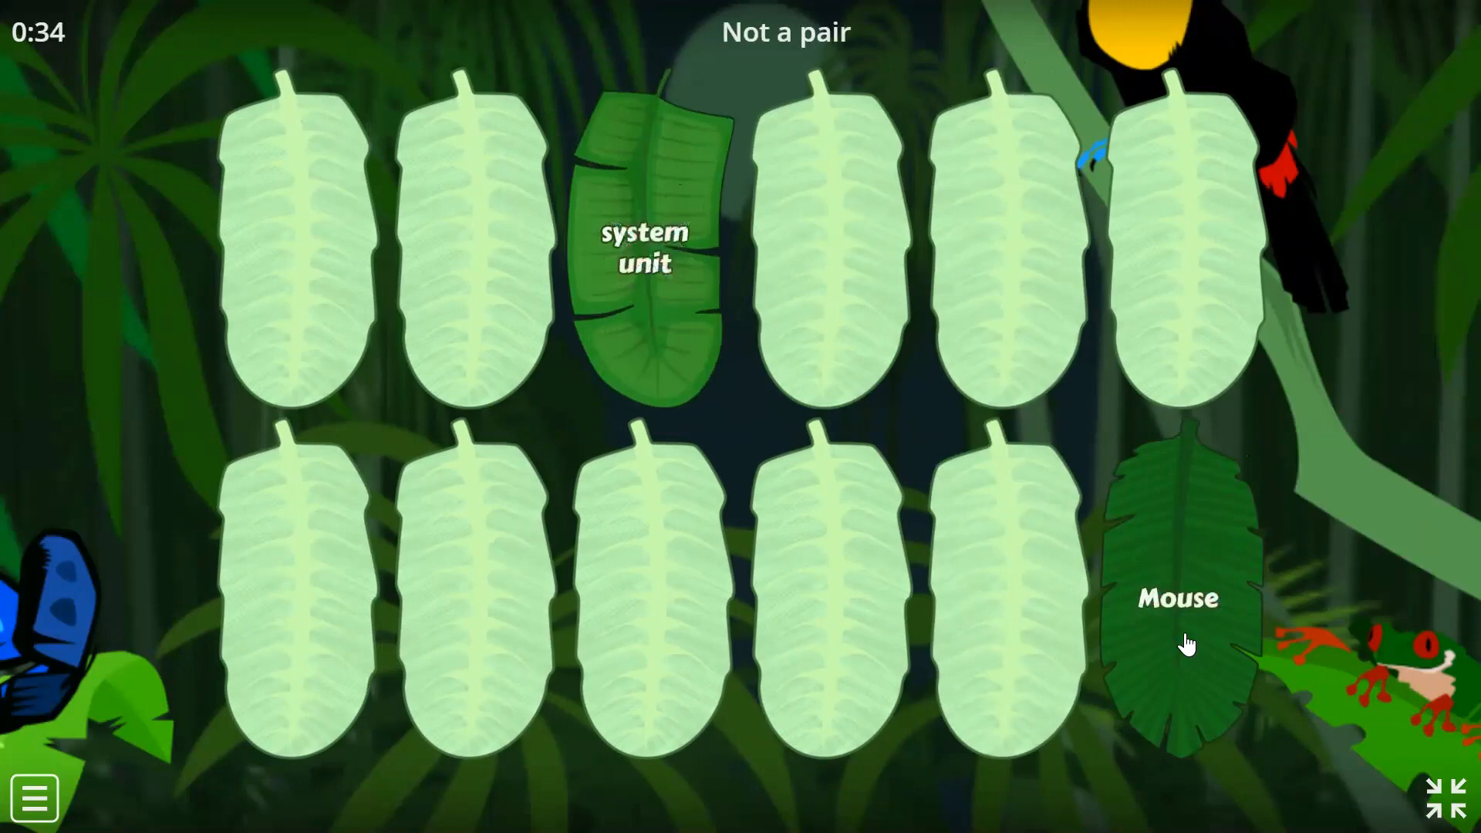
left_click(1197, 610)
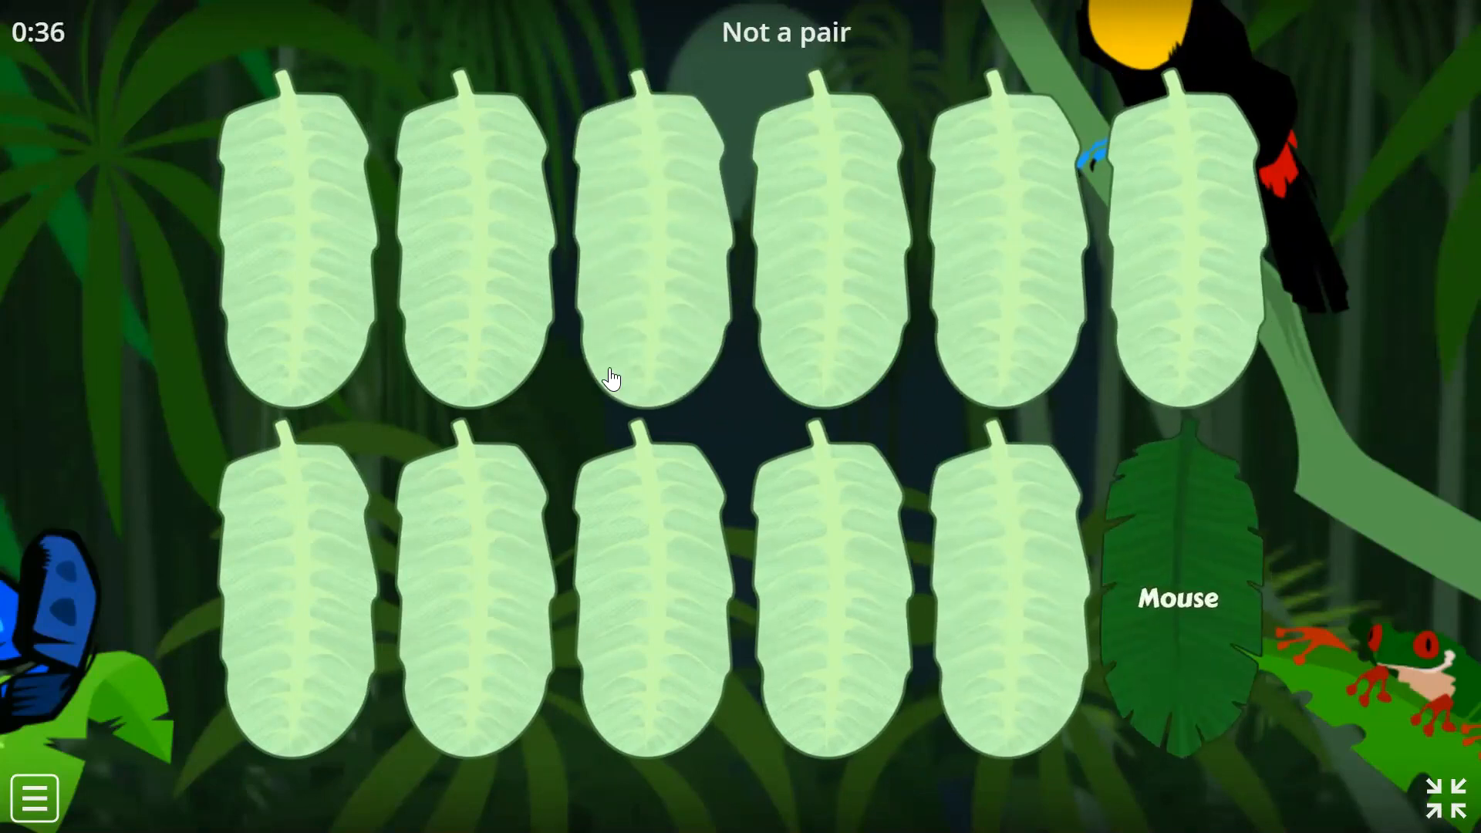
left_click(372, 278)
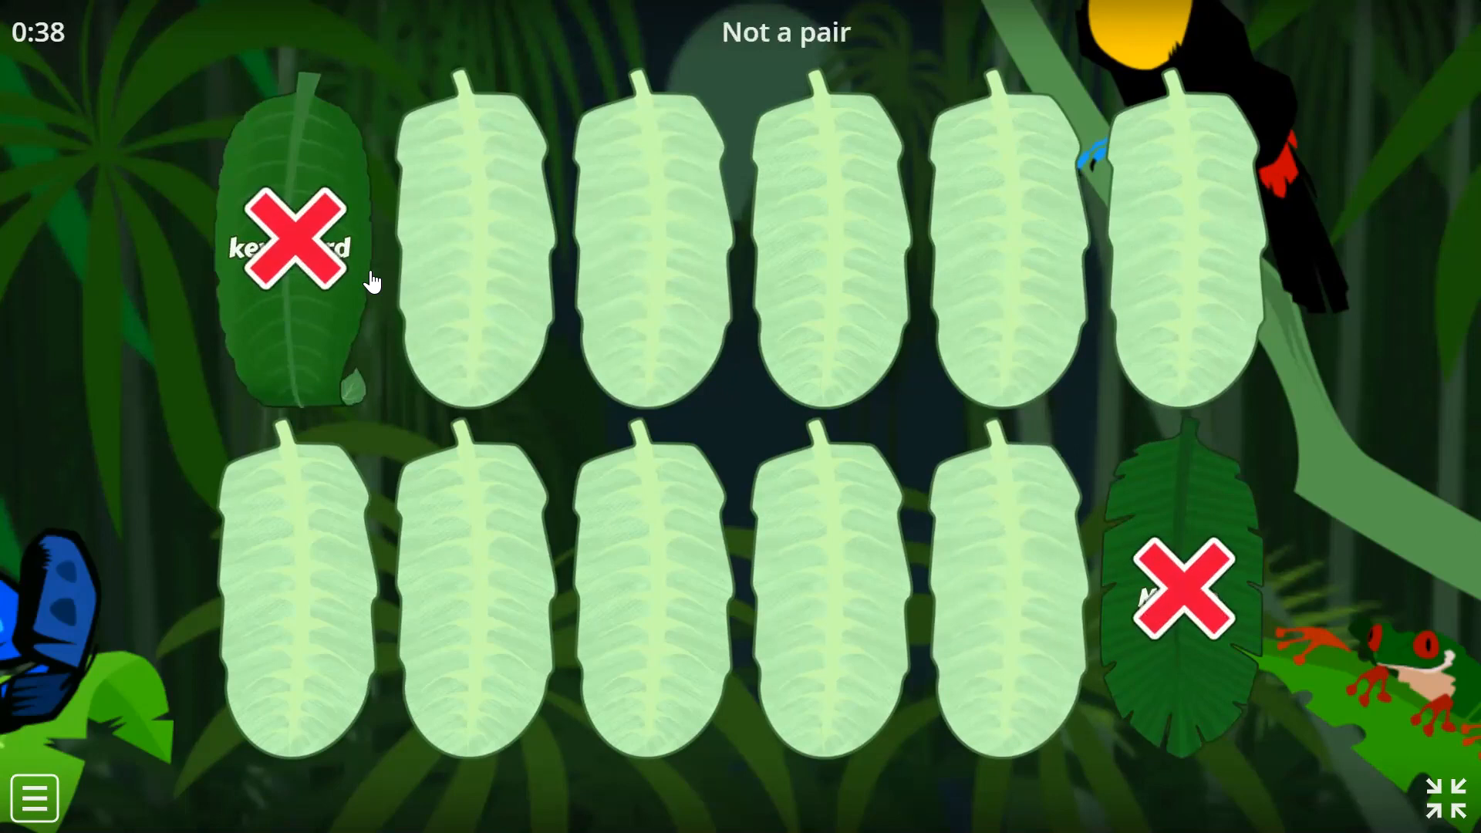
left_click(1170, 522)
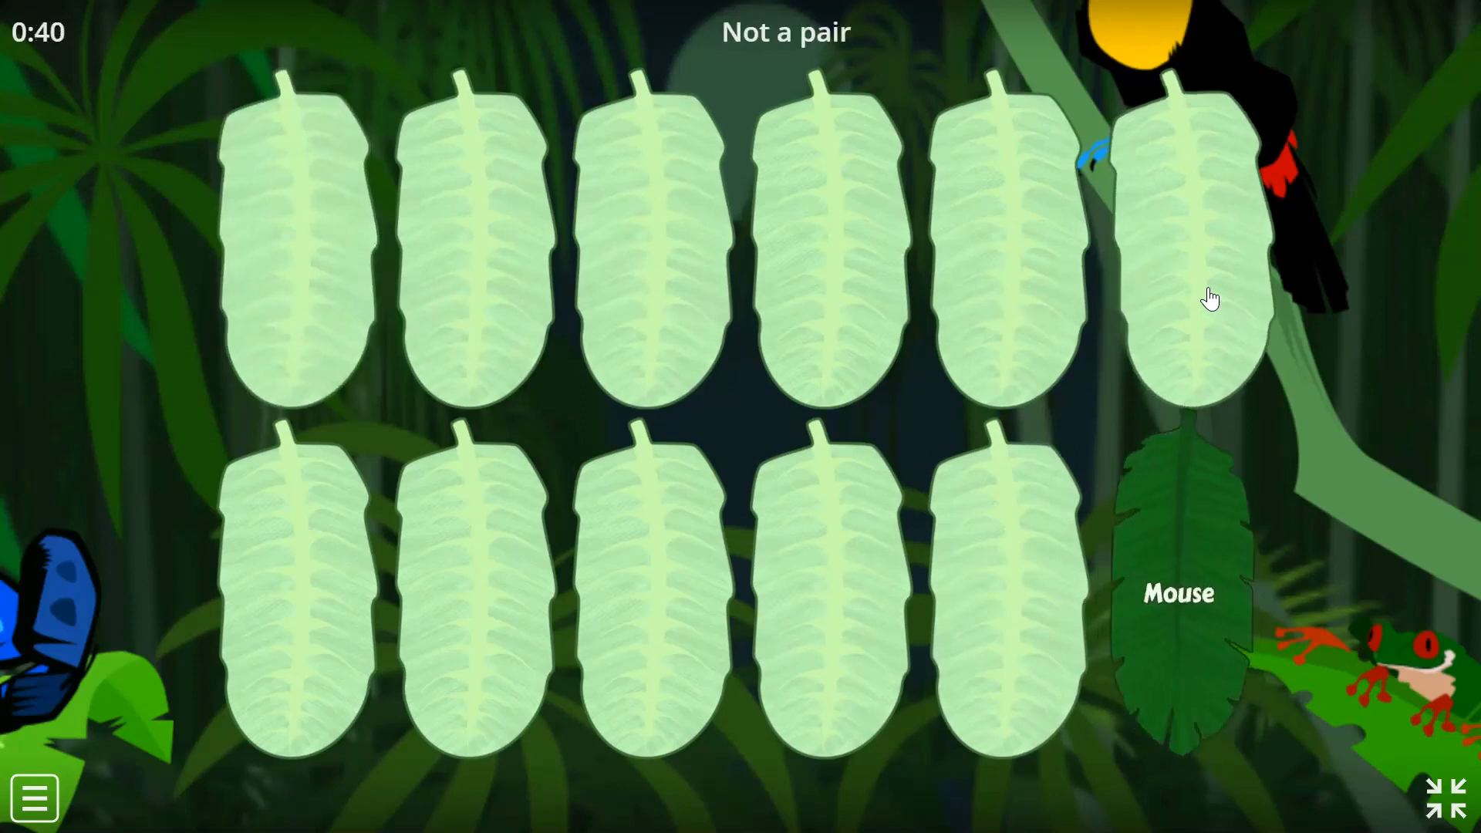
left_click(1210, 299)
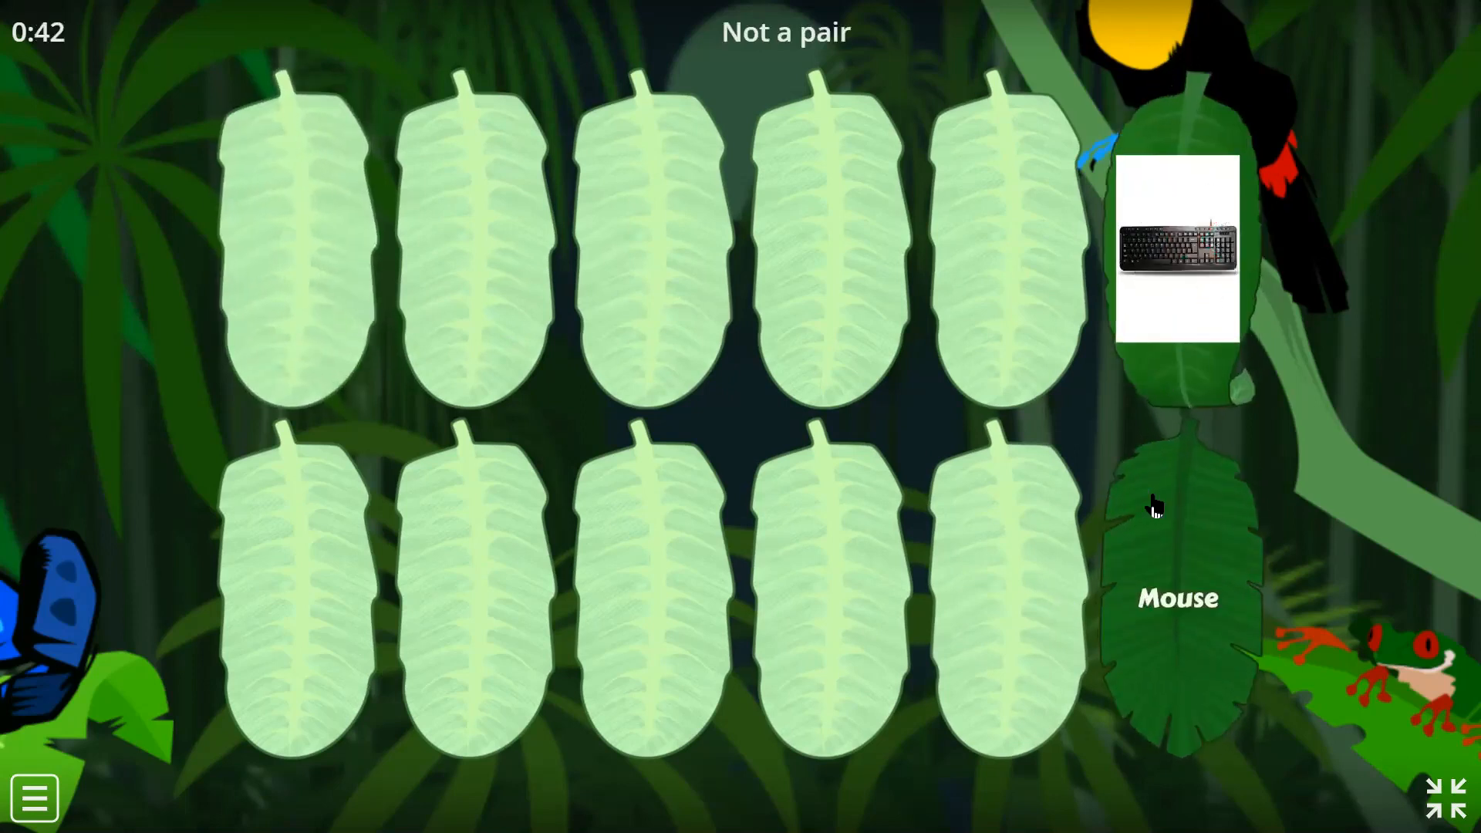
left_click(998, 263)
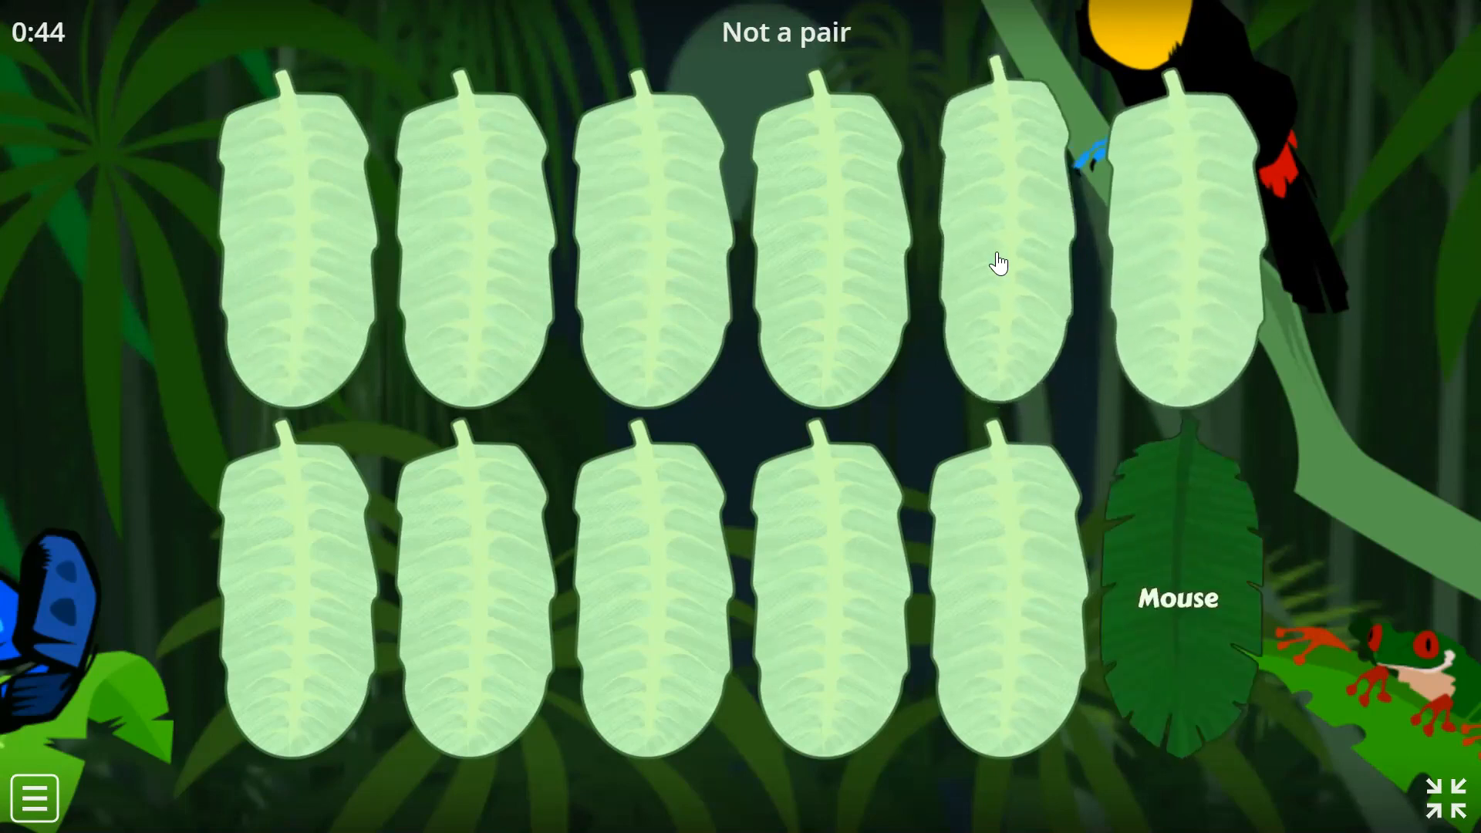
Step: Turn over tiles in quick succession along both rows, from the fourth upper-row tile to the speakers tile
left_click(882, 367)
left_click(685, 281)
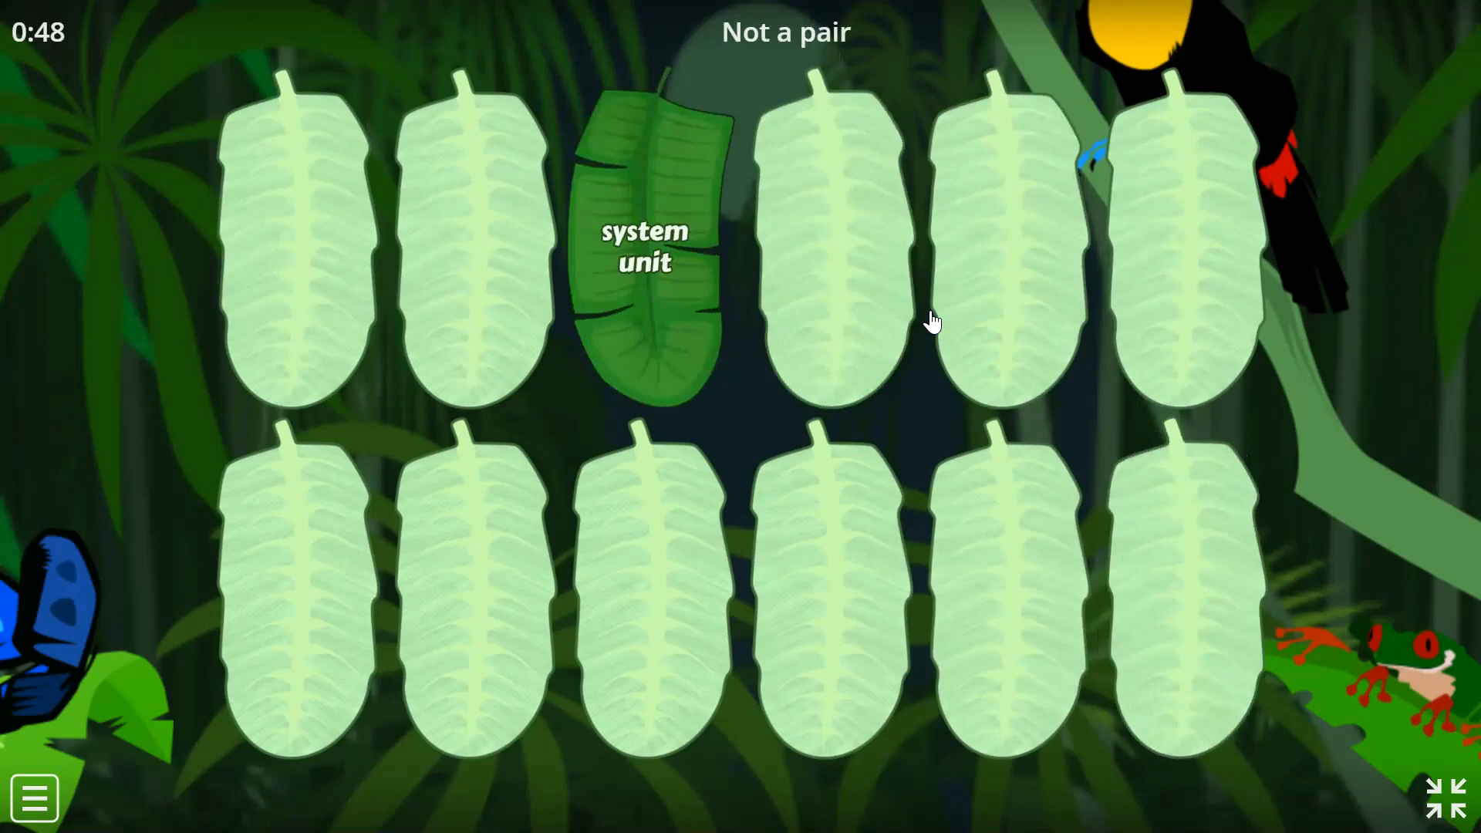
left_click(479, 301)
left_click(342, 270)
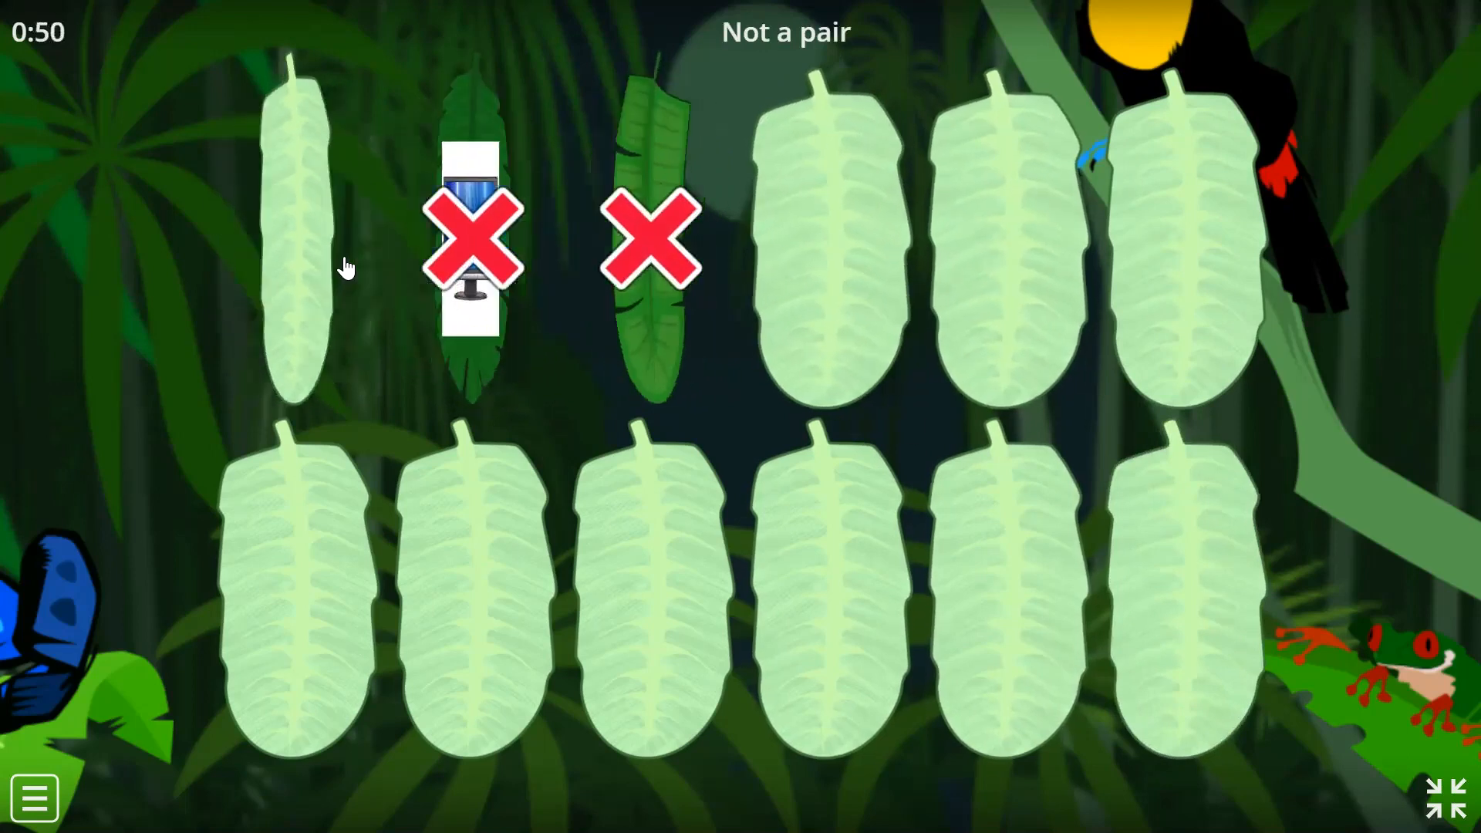
left_click(859, 252)
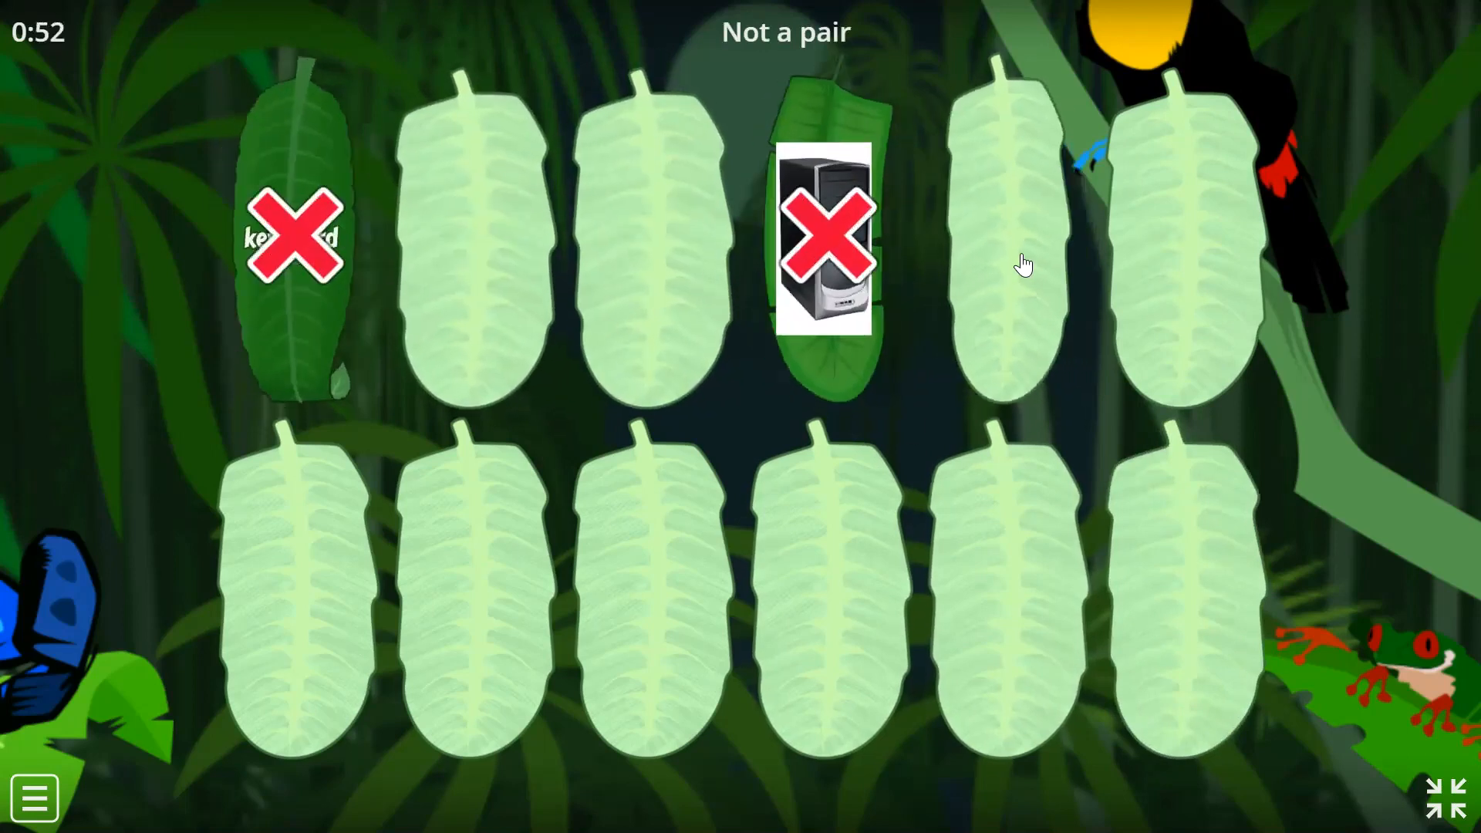
left_click(1023, 264)
left_click(1197, 260)
left_click(1041, 537)
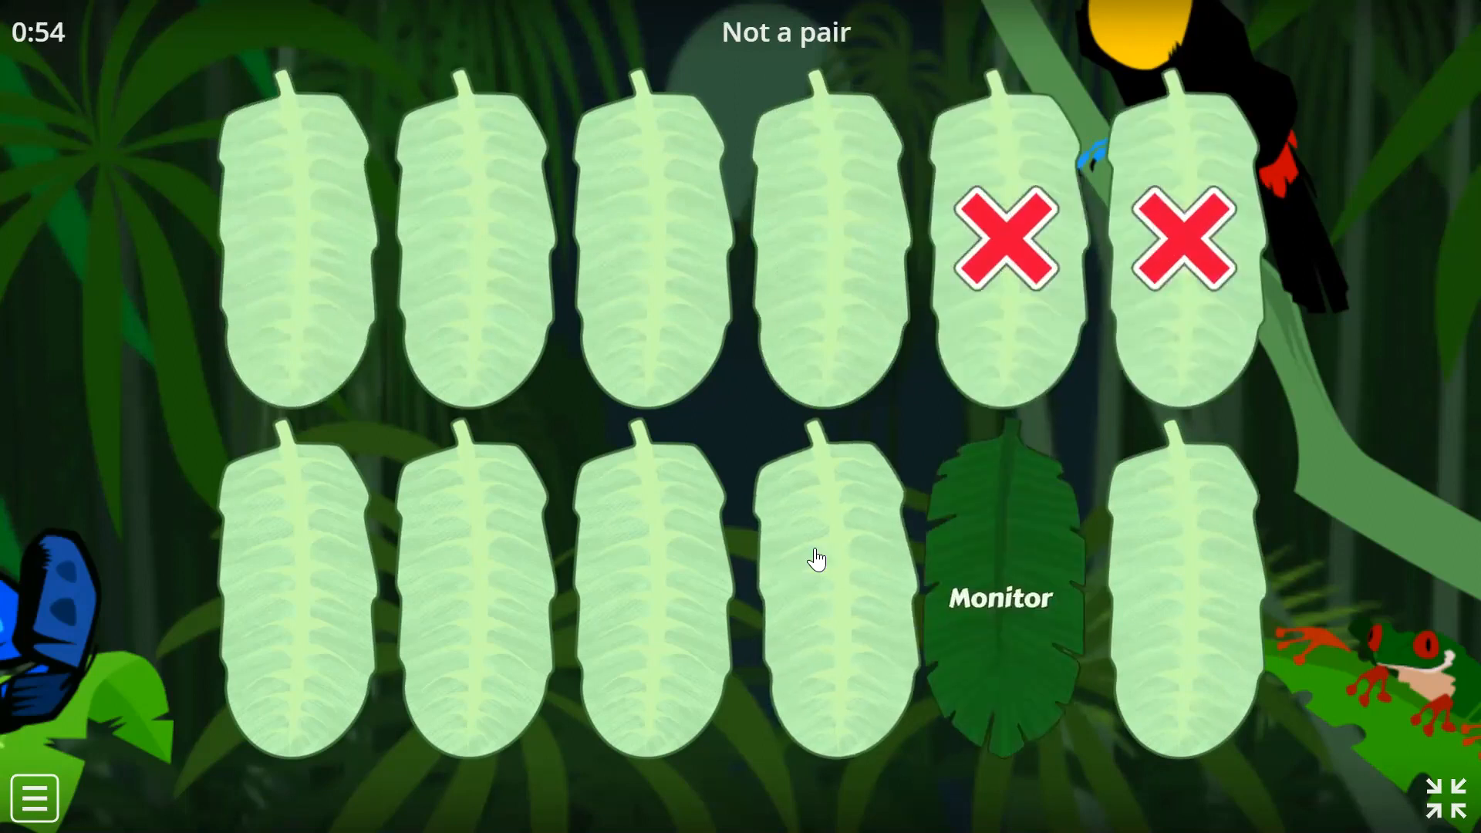
left_click(817, 563)
left_click(623, 581)
left_click(397, 596)
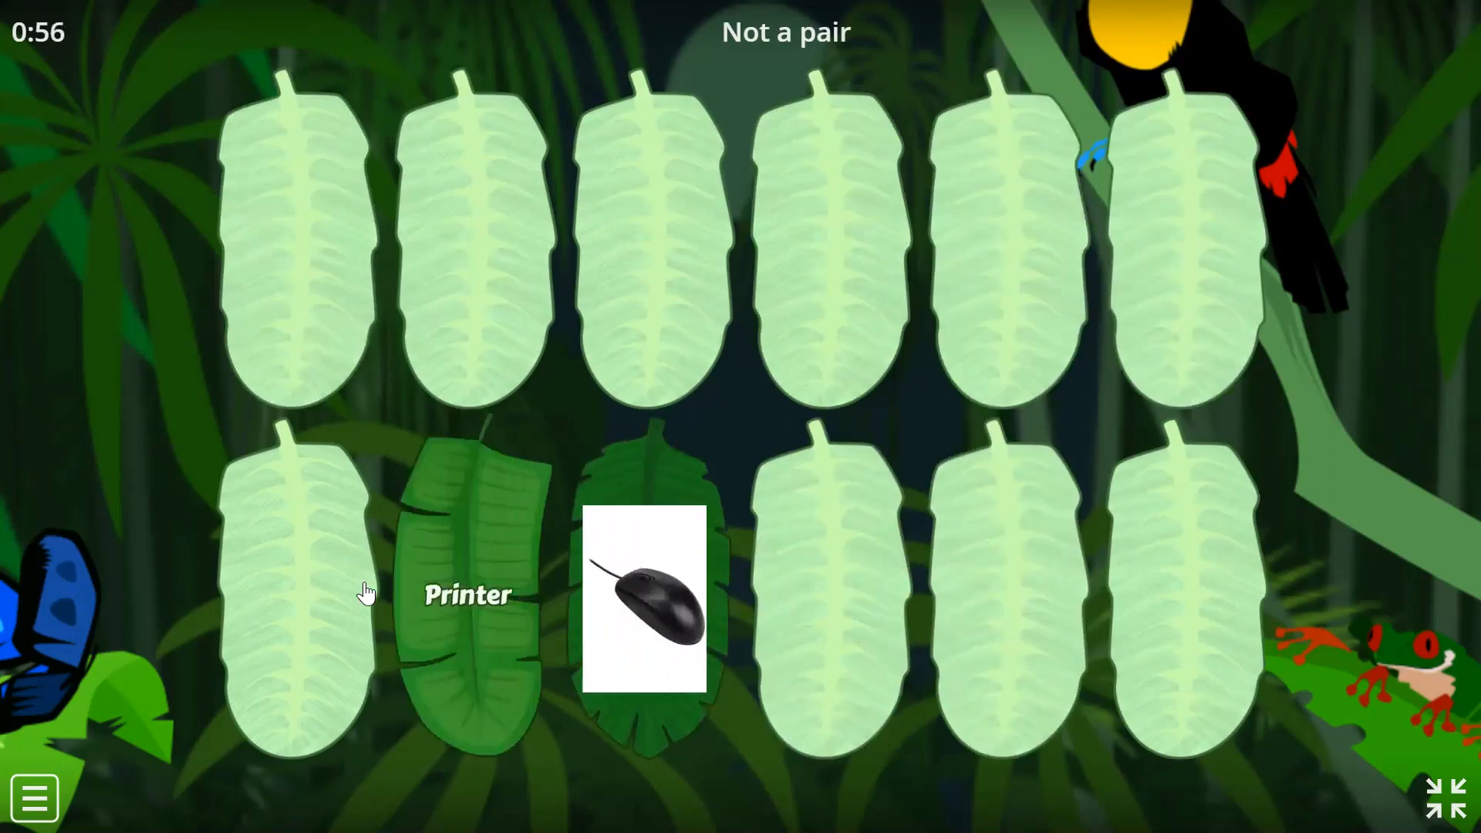
left_click(287, 589)
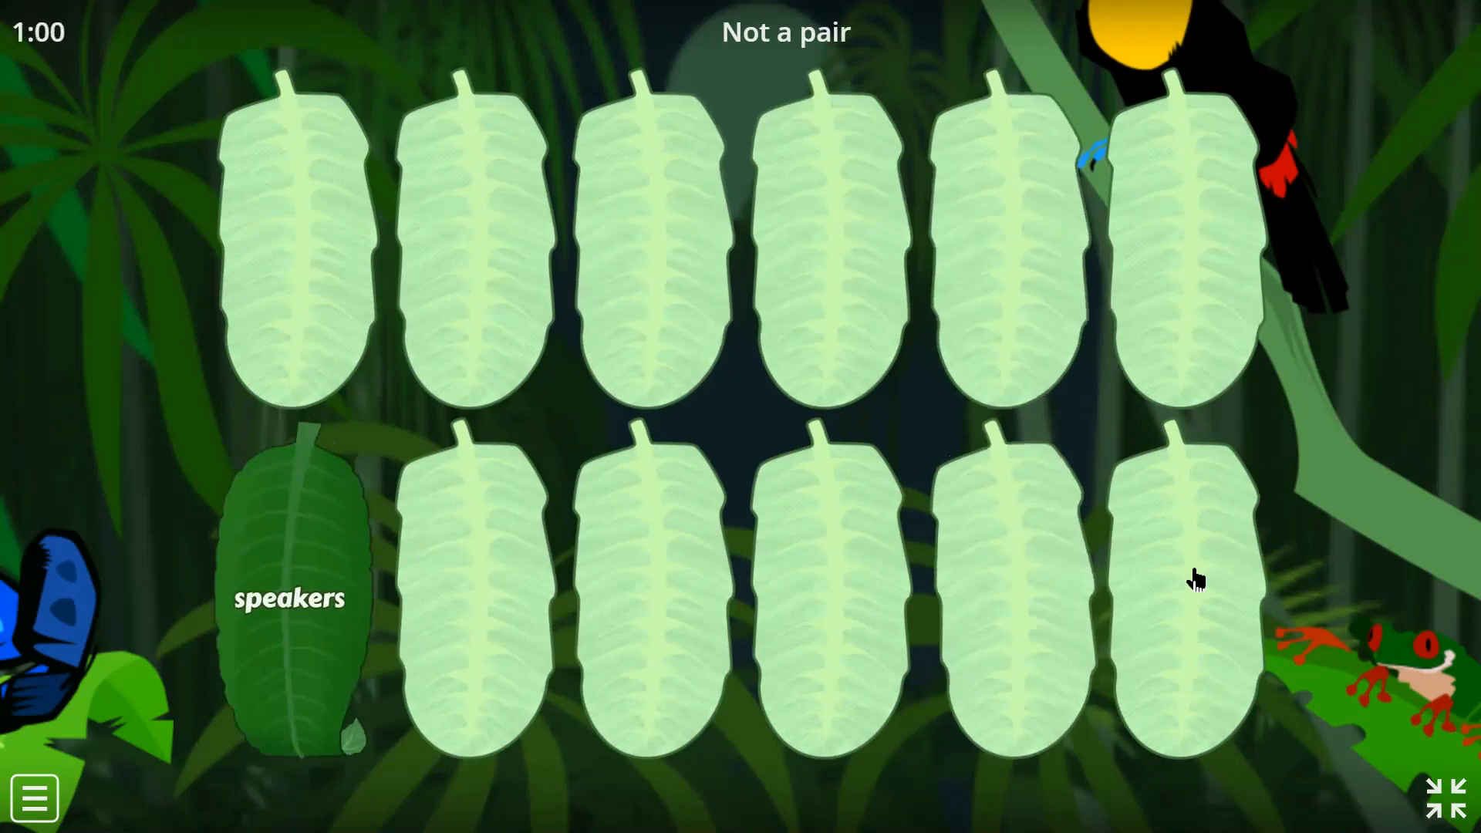
Step: Leave full screen and view the complete list of templates available for this activity, then close the list
left_click(1446, 790)
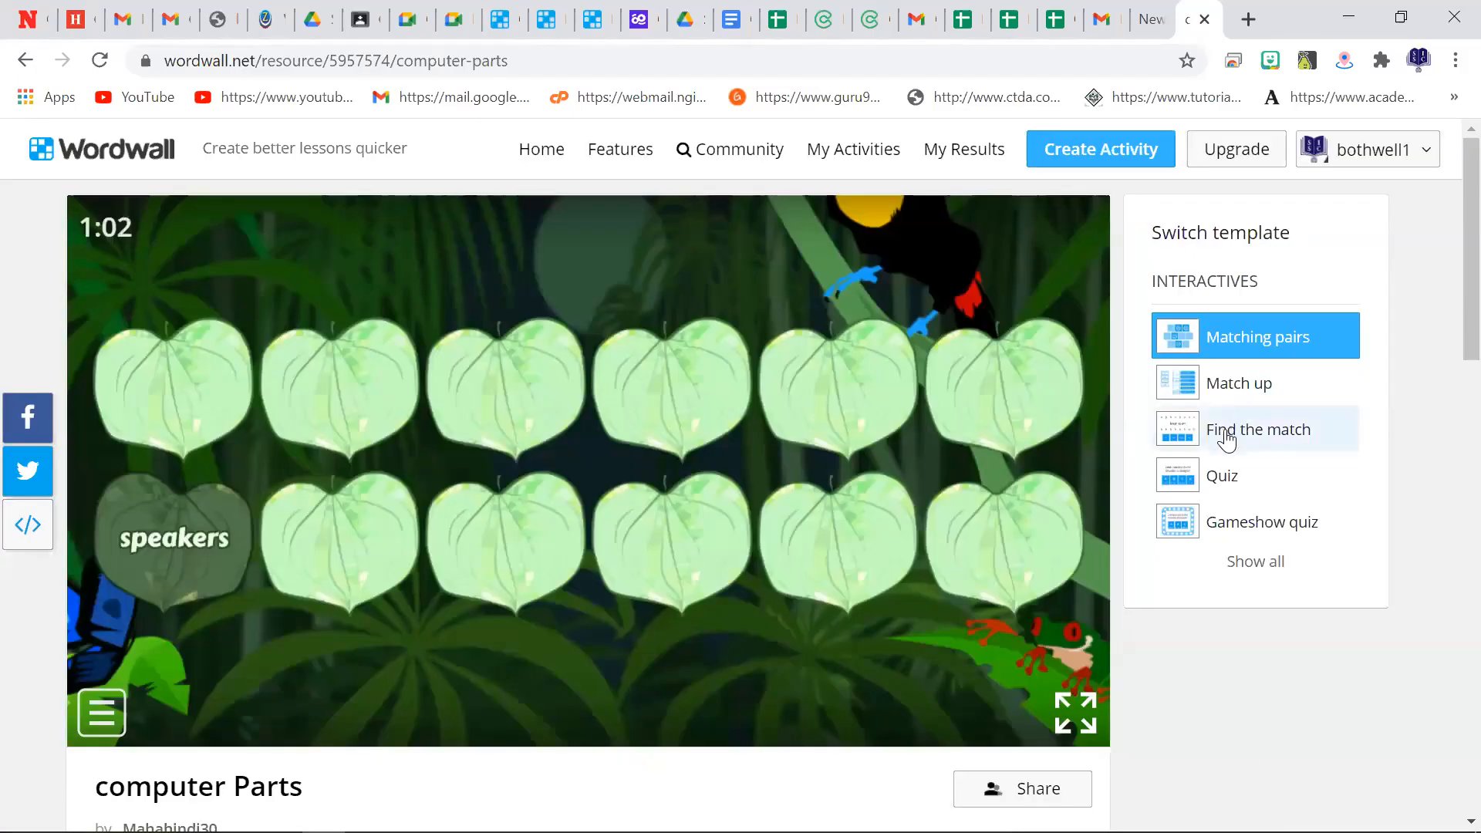
left_click(1282, 567)
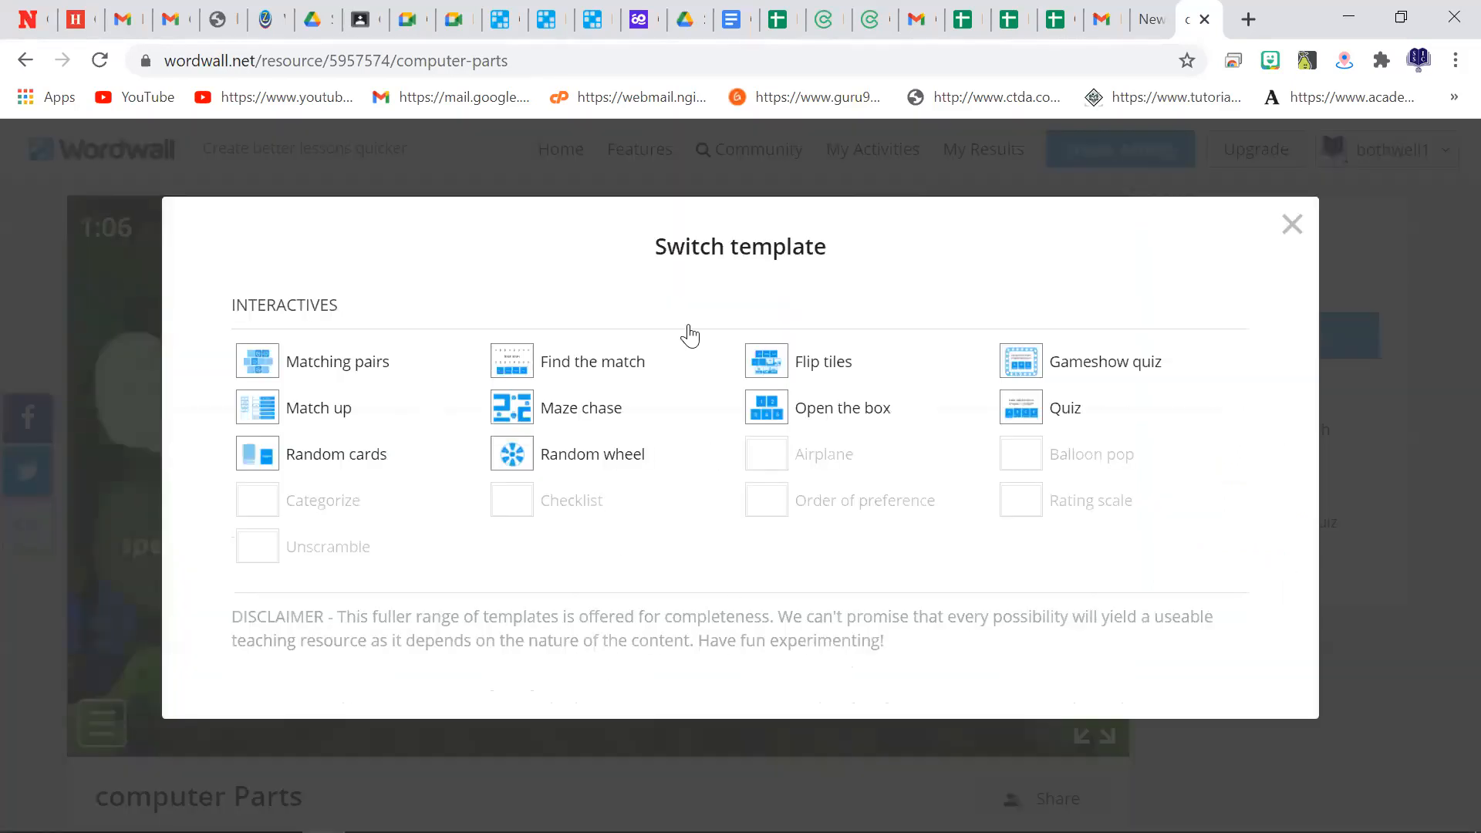
left_click(1292, 225)
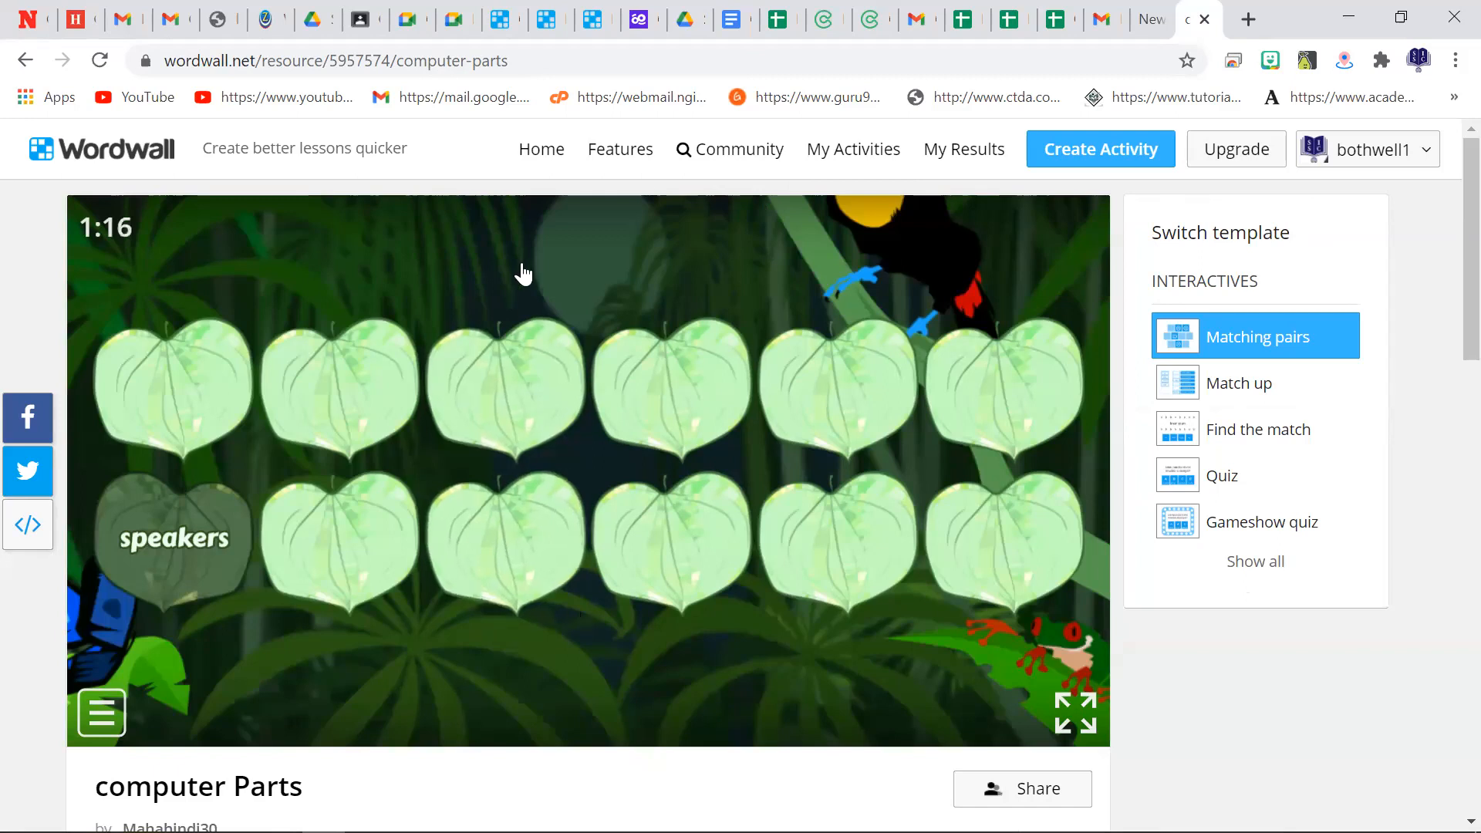
Step: Return to the "computer parts" community results and open the third activity, the "Computer parts" Matching pairs game
left_click(25, 60)
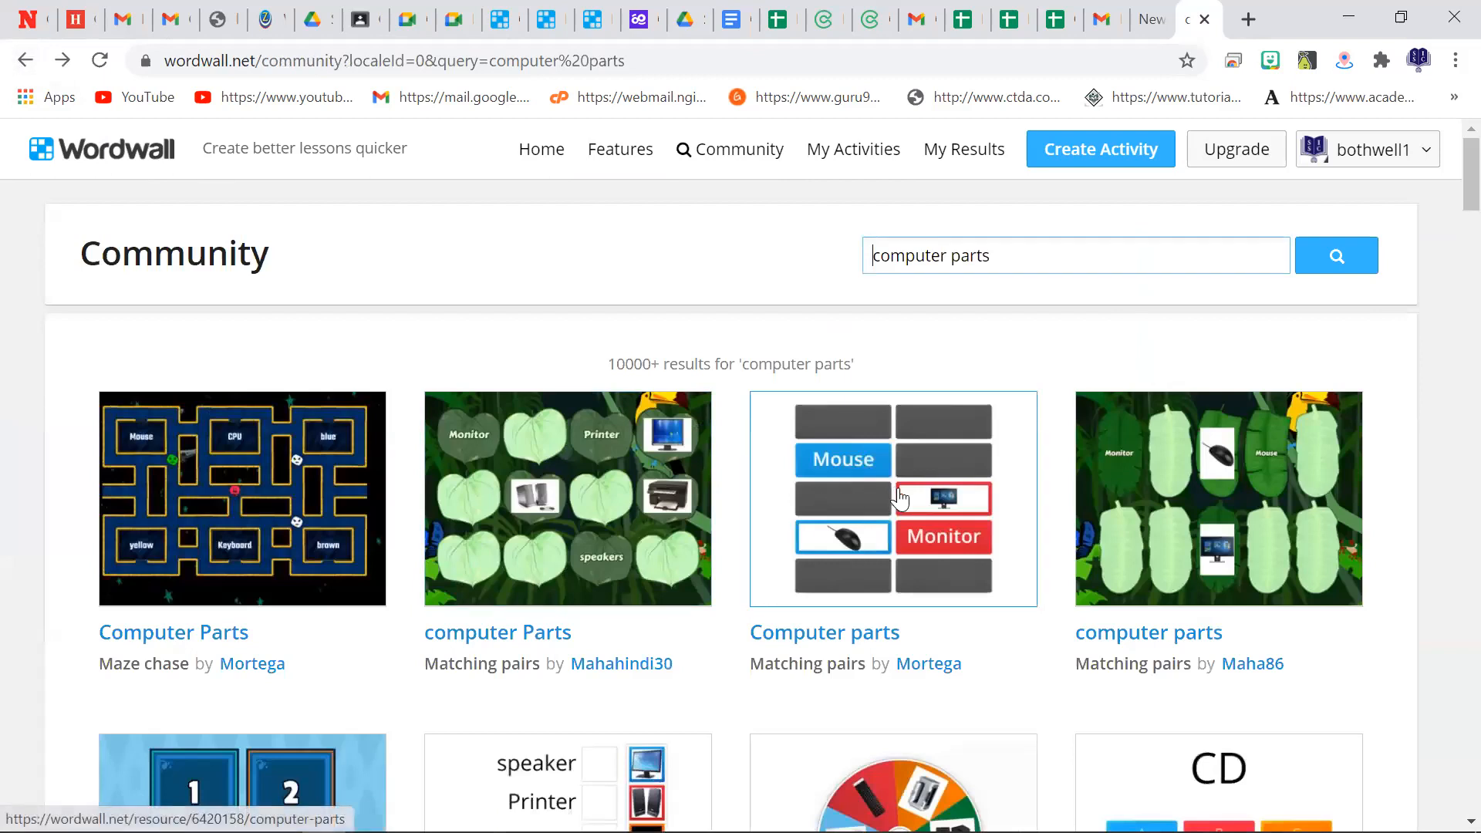
left_click(933, 649)
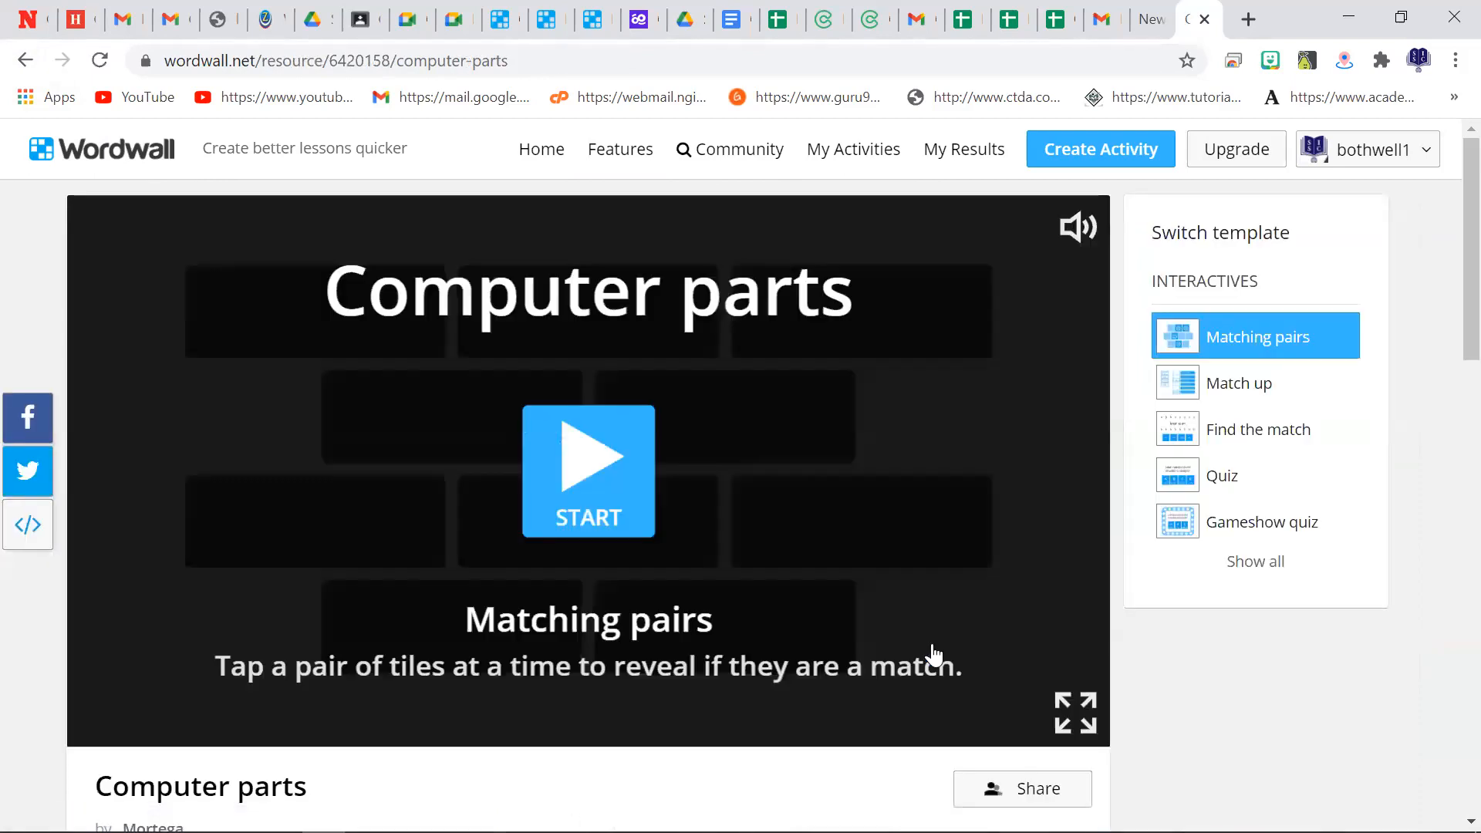
scroll(584, 487, "down", 1)
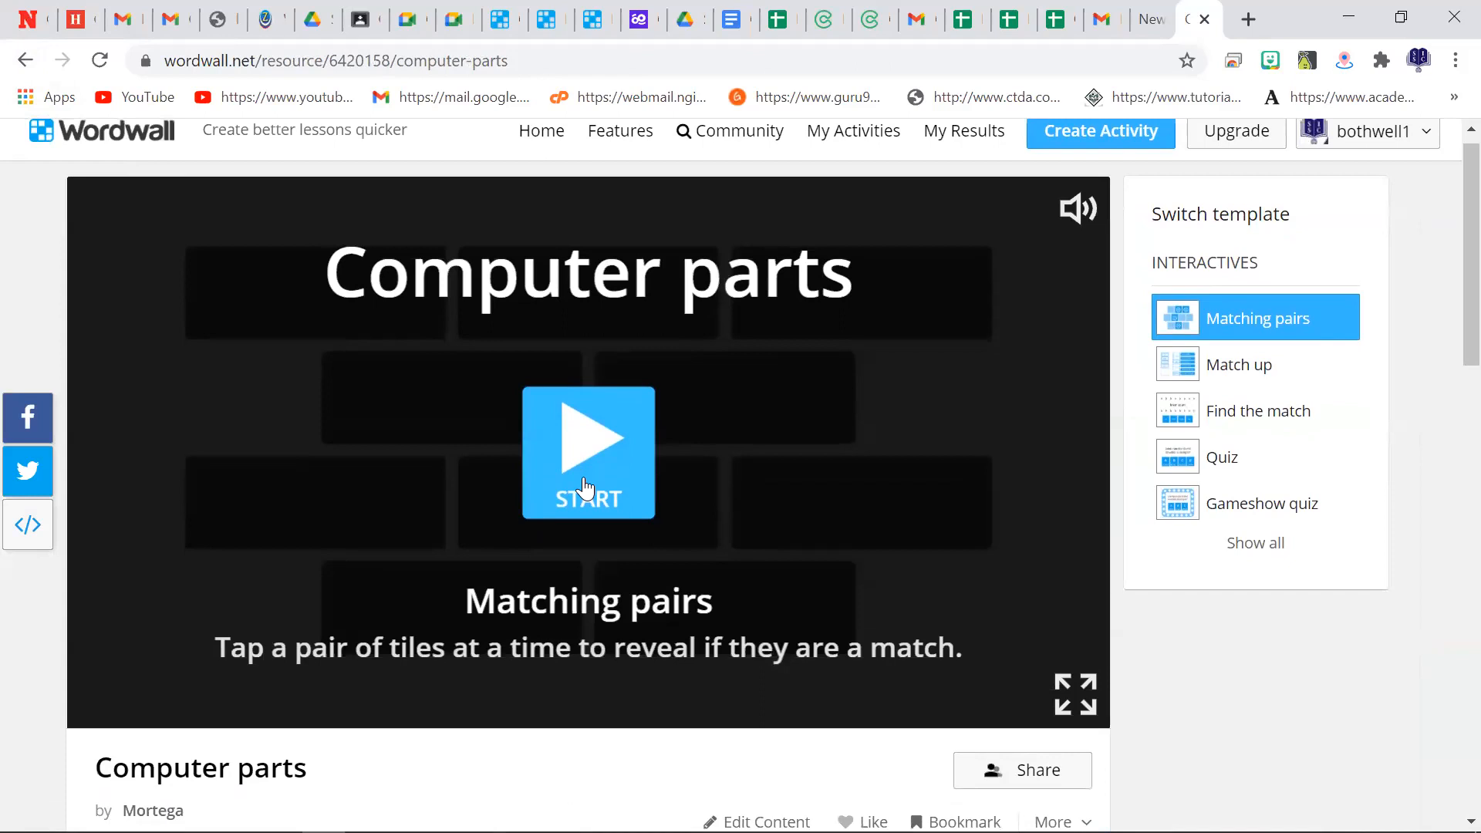
scroll(1212, 390, "up", 1)
Step: Switch the activity to the Match up template and start it in full screen
left_click(1213, 390)
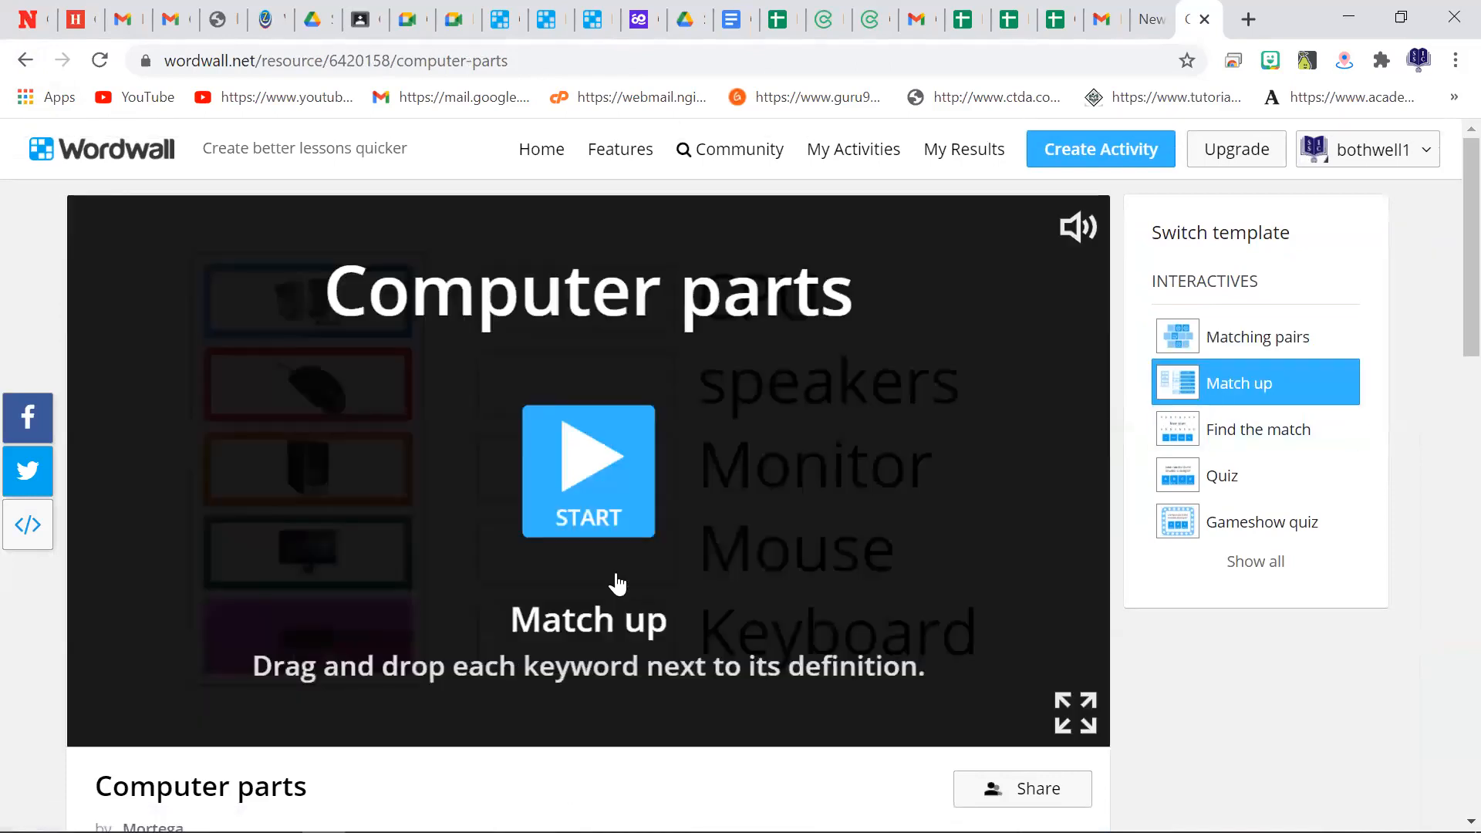
left_click(580, 463)
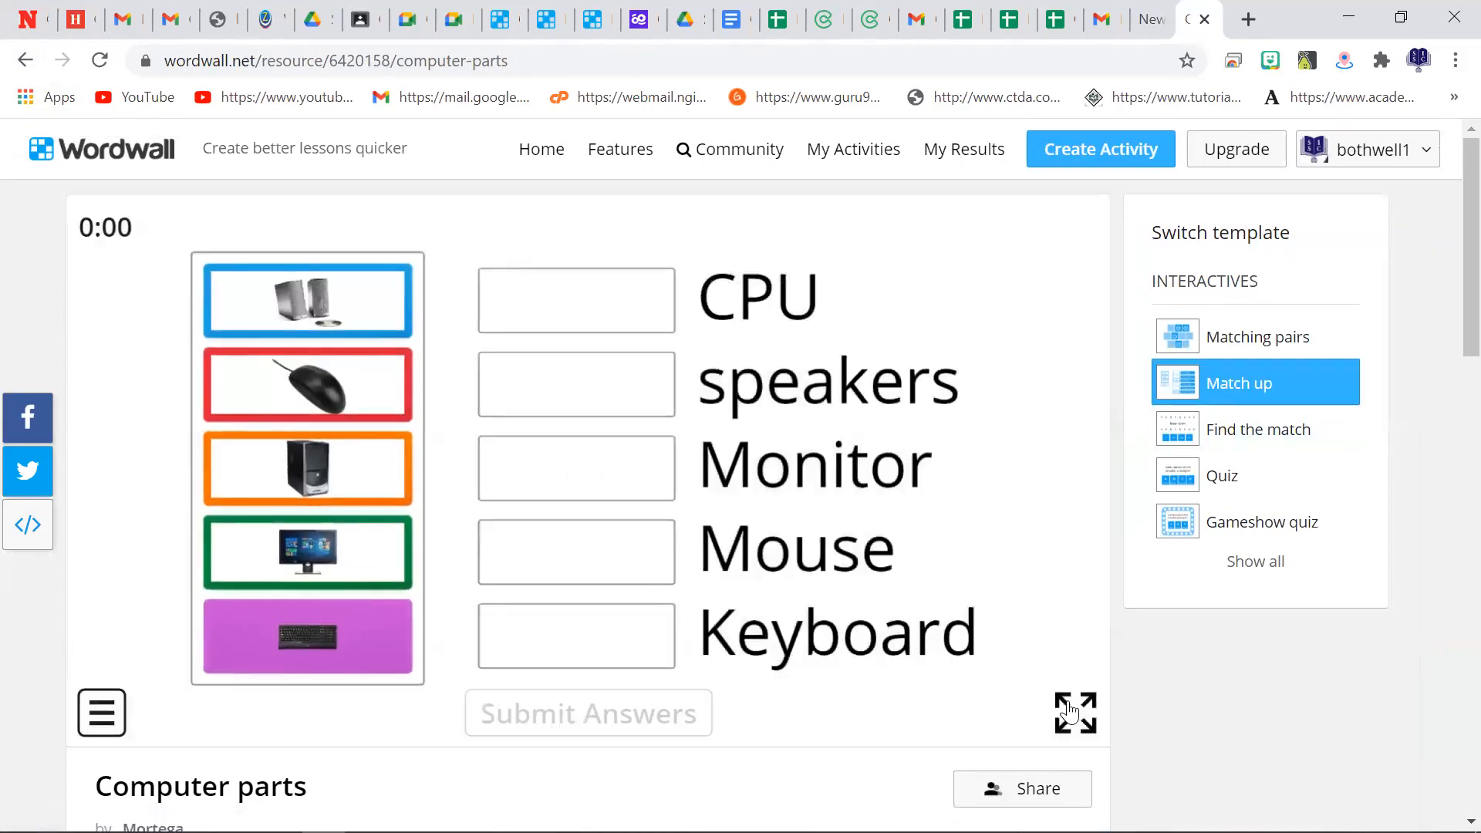
left_click(1075, 712)
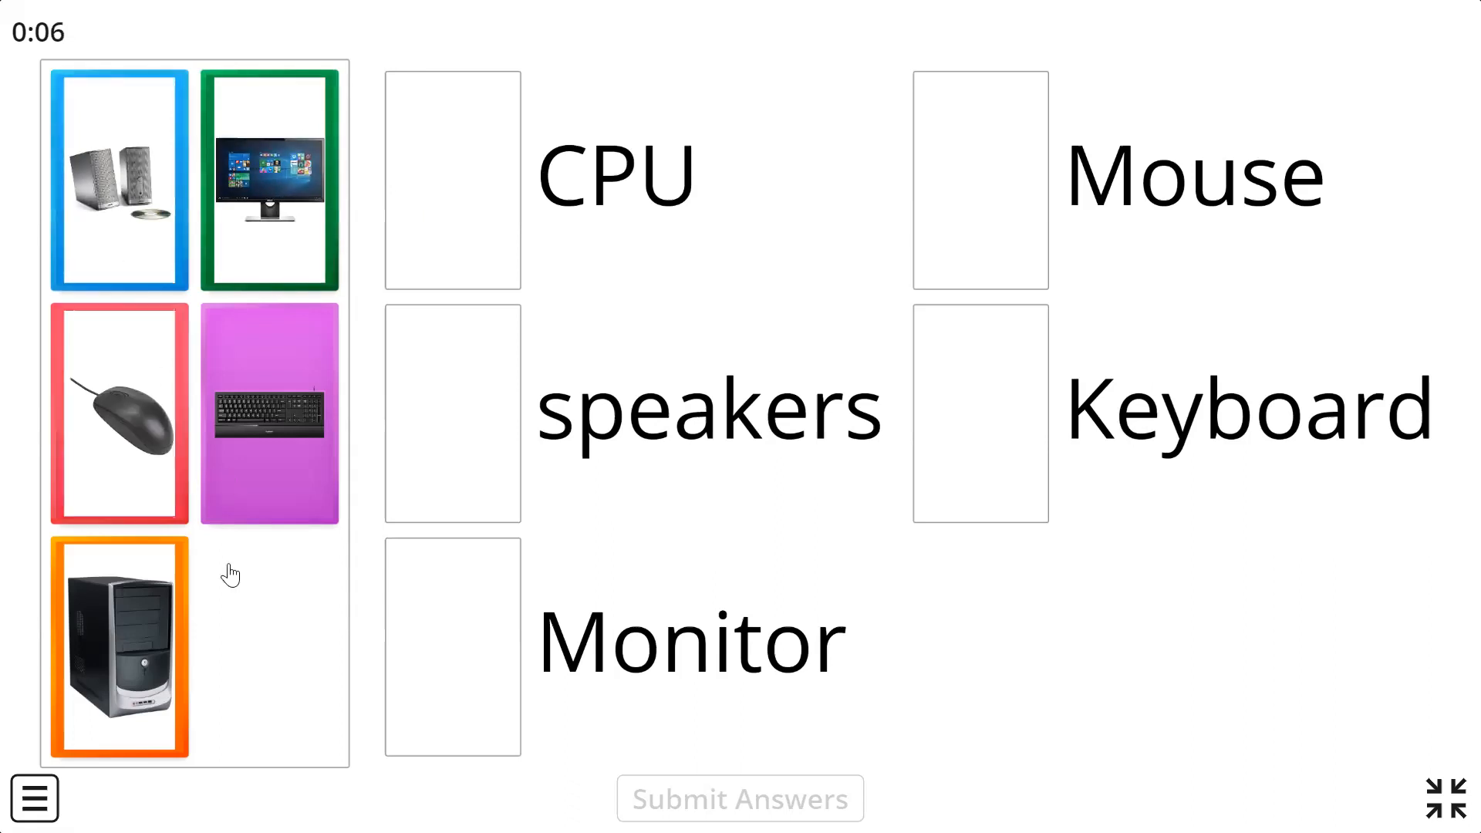
Step: Match each picture to CPU, Mouse, speakers, Keyboard and Monitor, submit the answers and leave full screen
left_click_drag(128, 663, 473, 193)
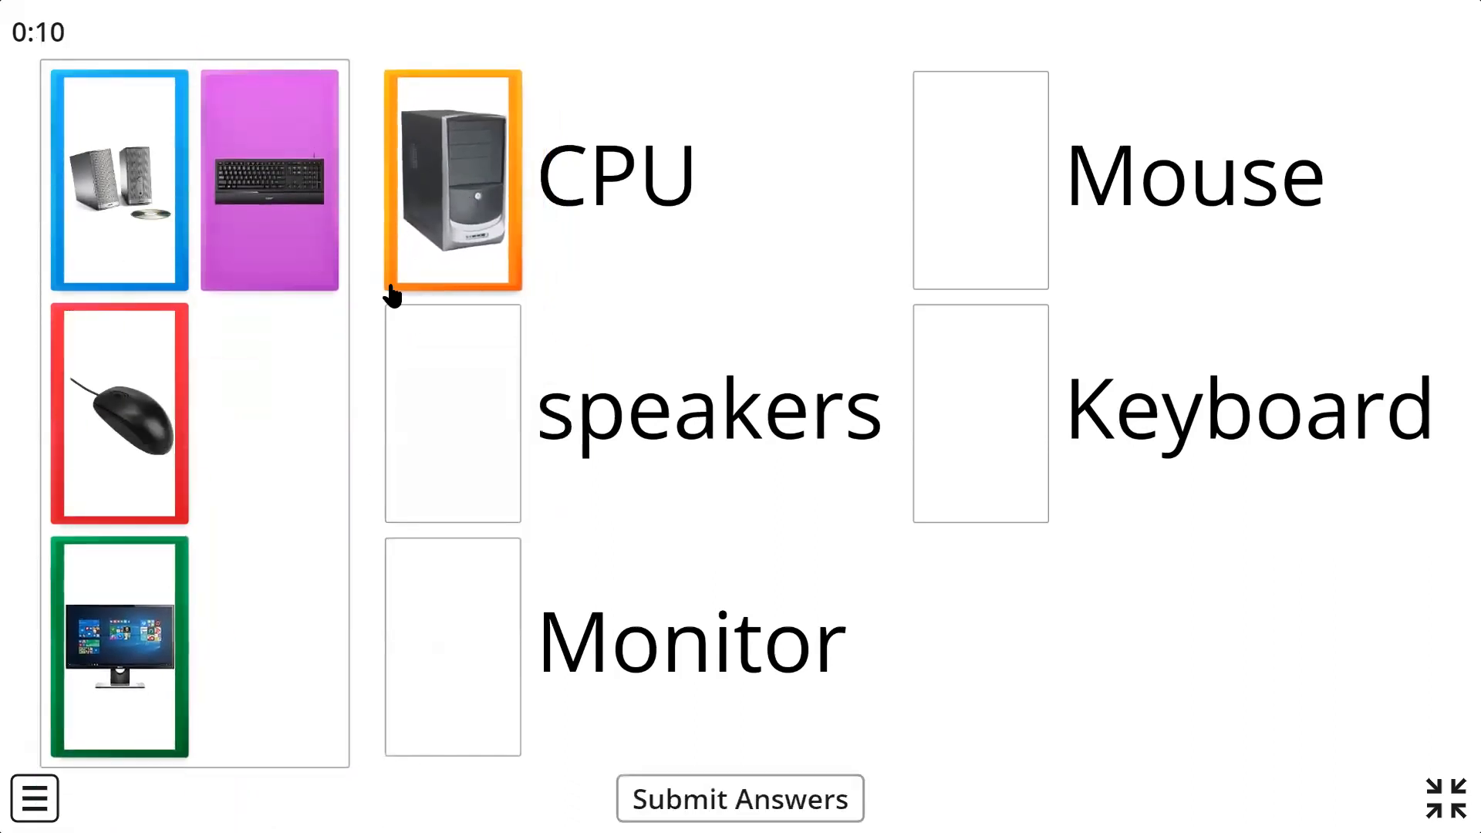
left_click_drag(101, 437, 1132, 122)
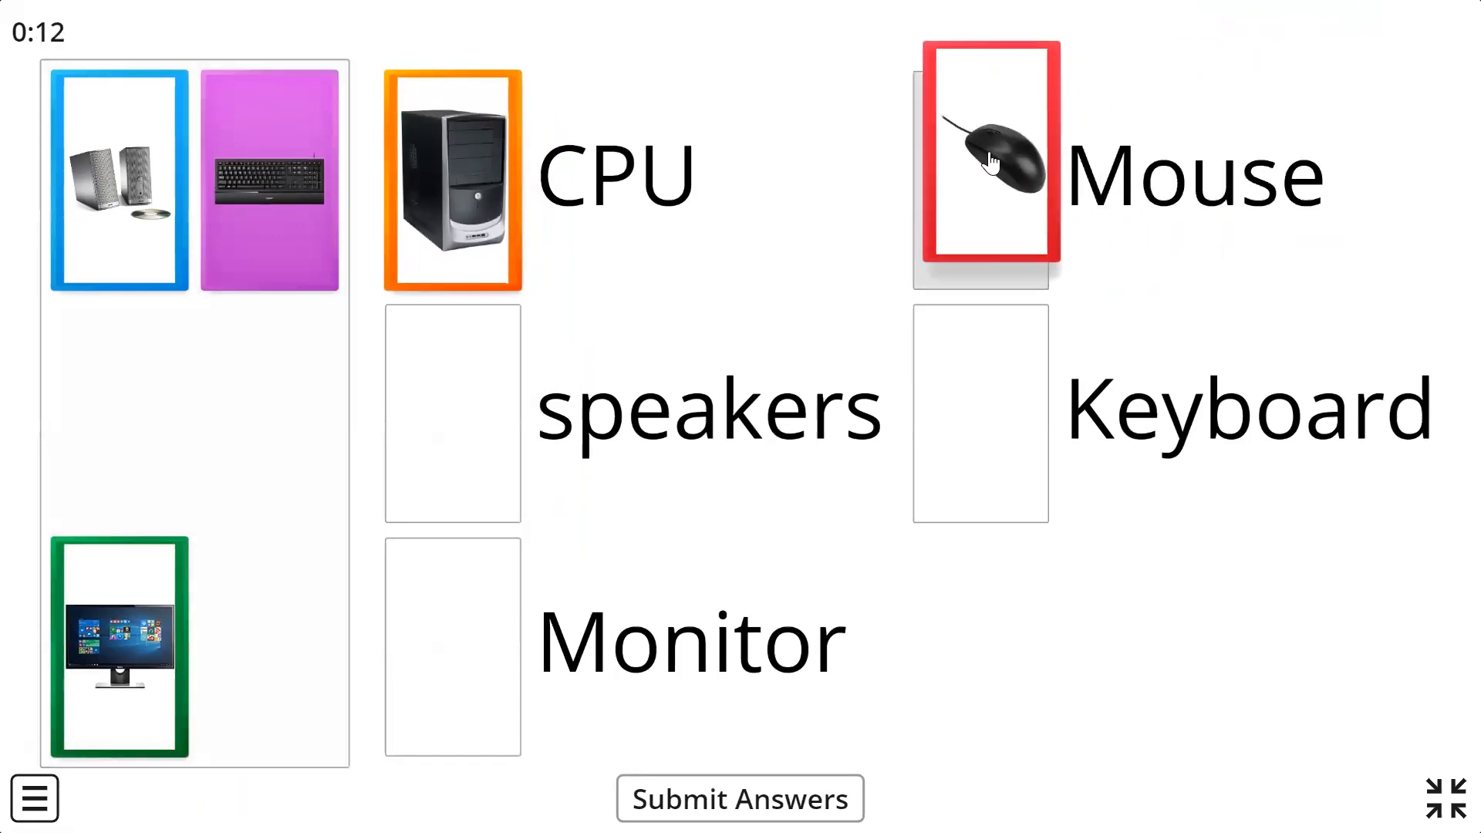
left_click_drag(178, 224, 533, 444)
left_click_drag(119, 418, 987, 423)
left_click_drag(132, 185, 494, 745)
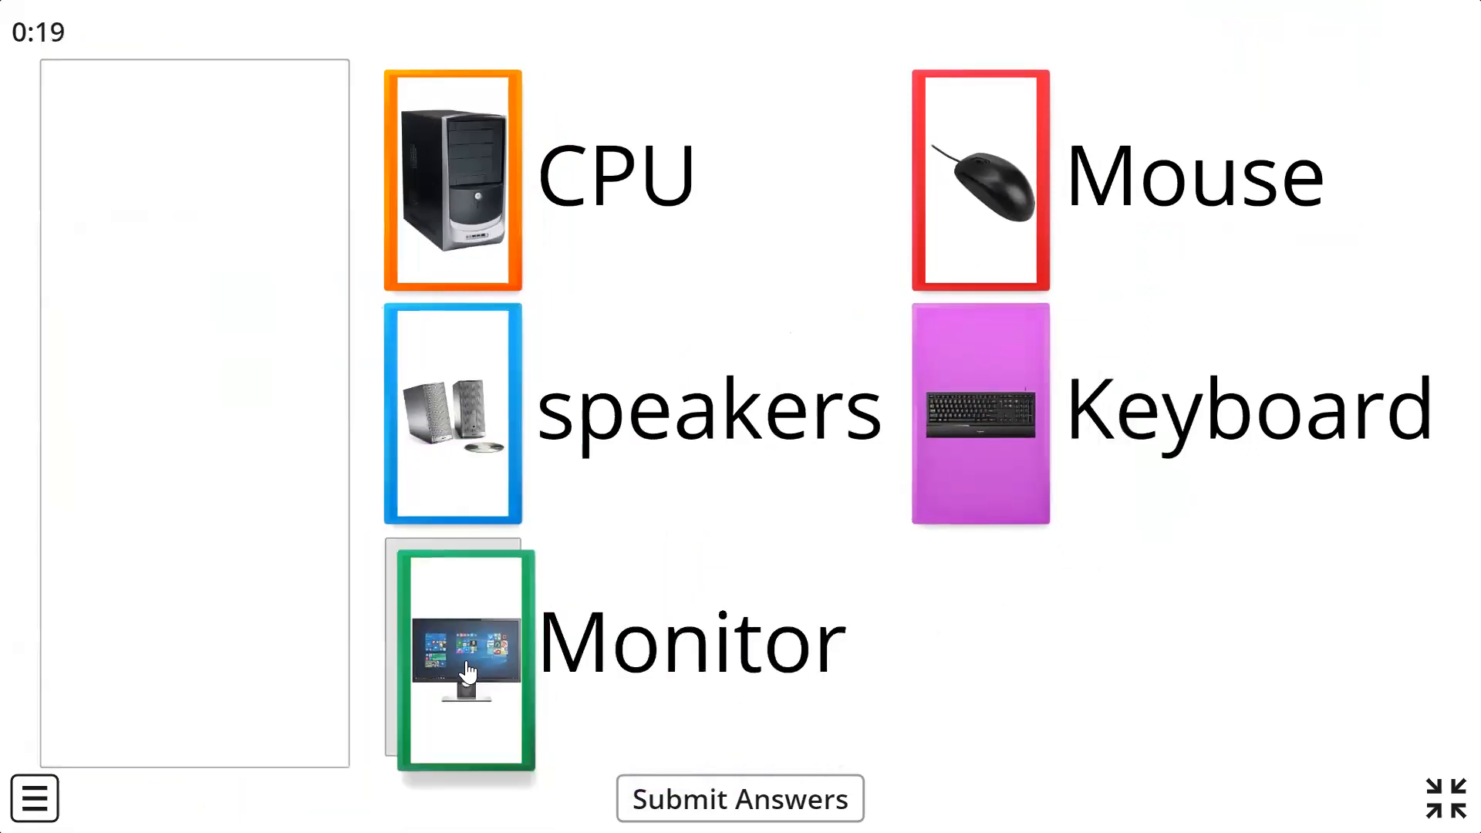
left_click(722, 787)
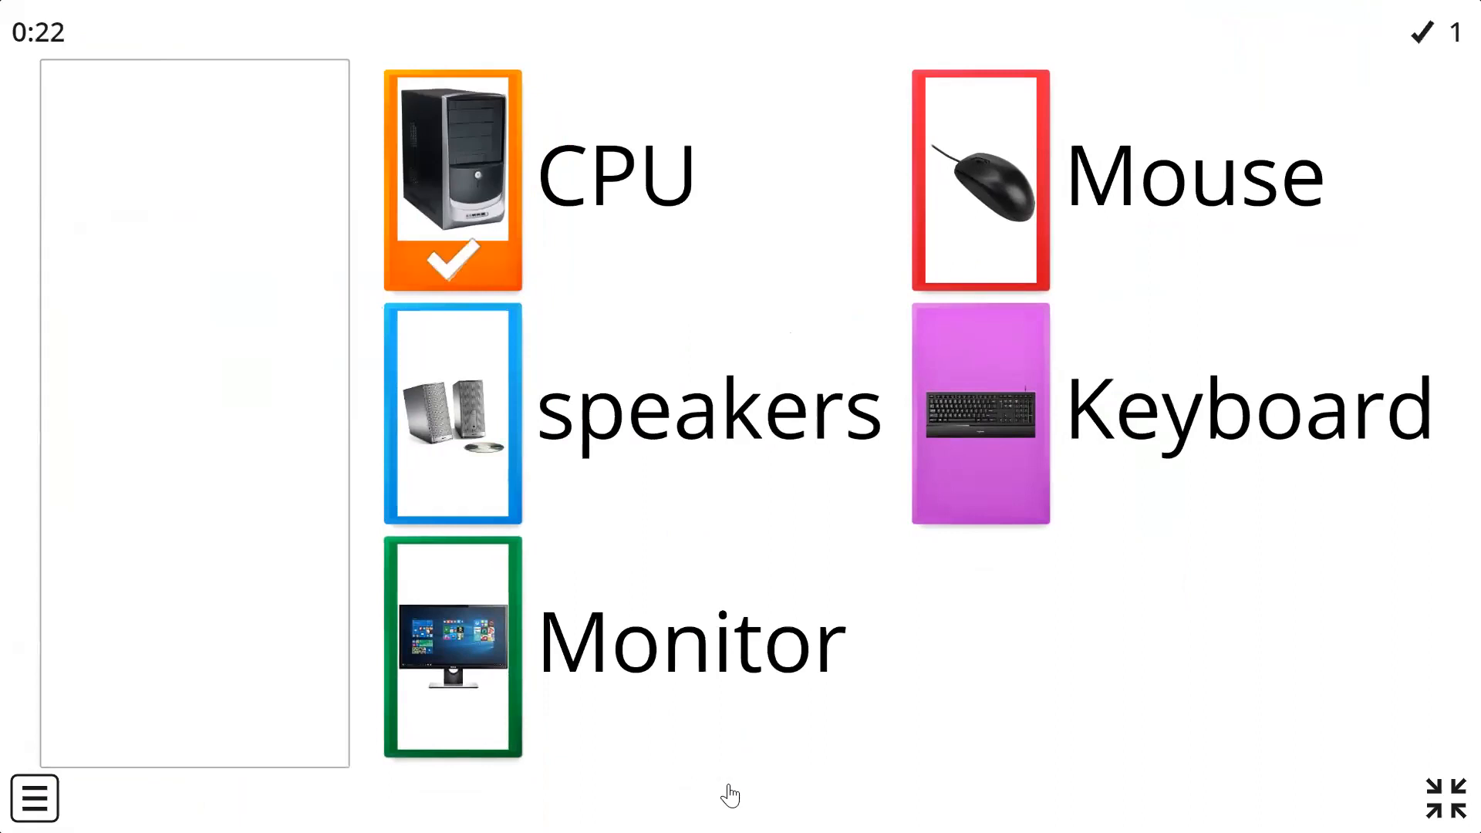
left_click(1447, 797)
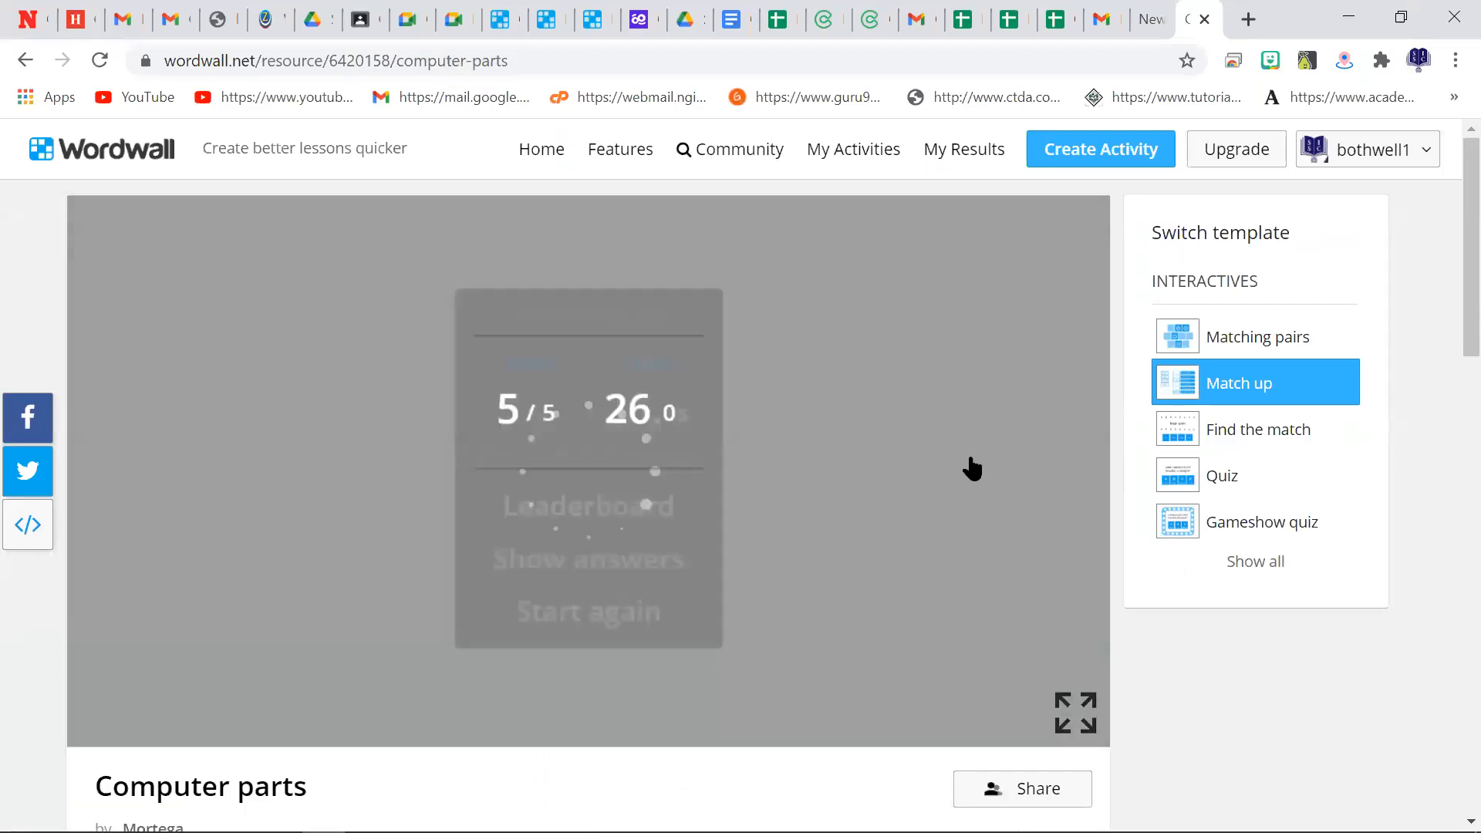
Step: Begin setting the Match up activity as an assignment for students and view the deadline time and date choices without picking one
left_click(1078, 785)
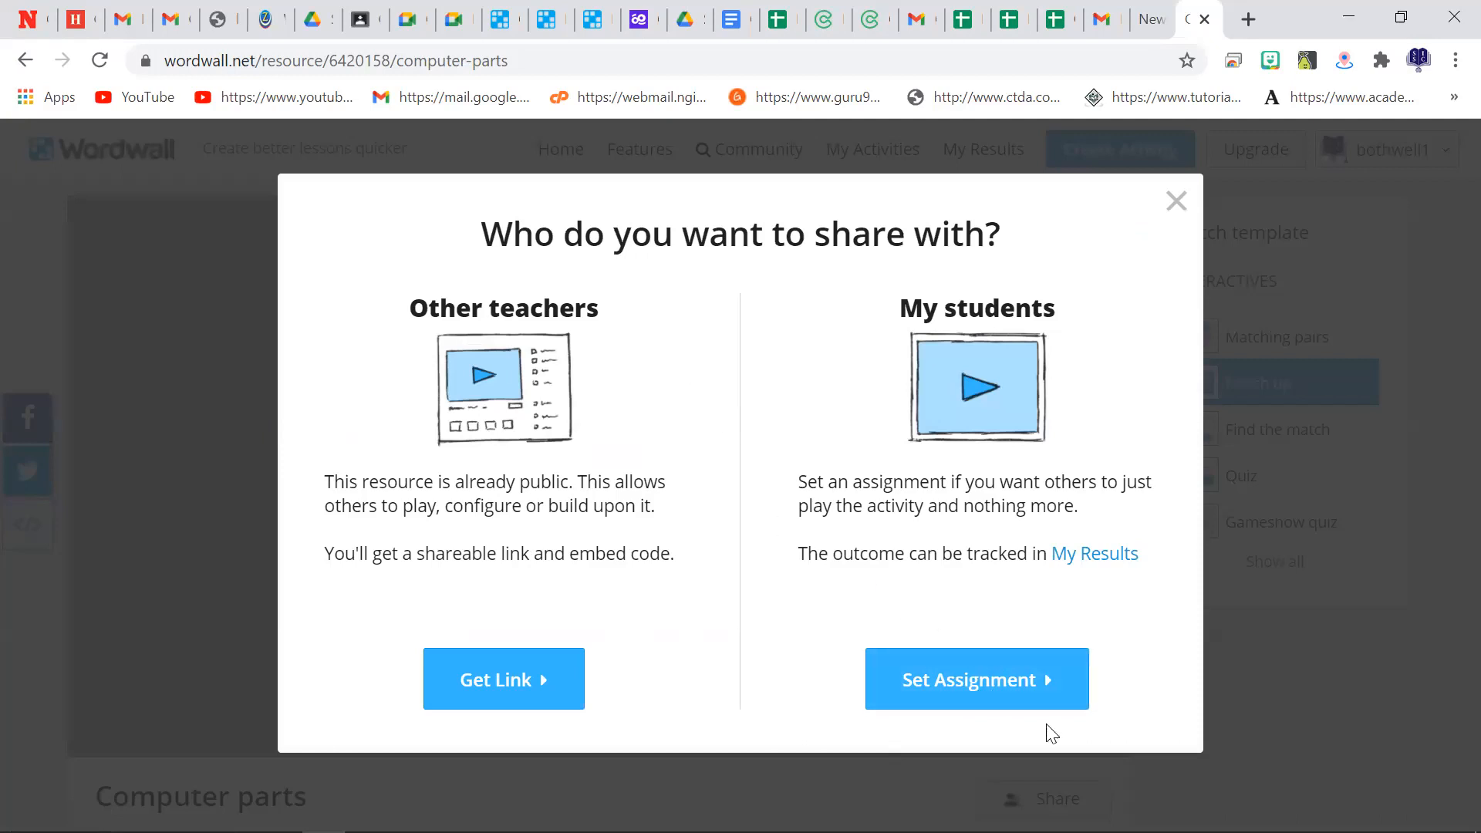
left_click(975, 693)
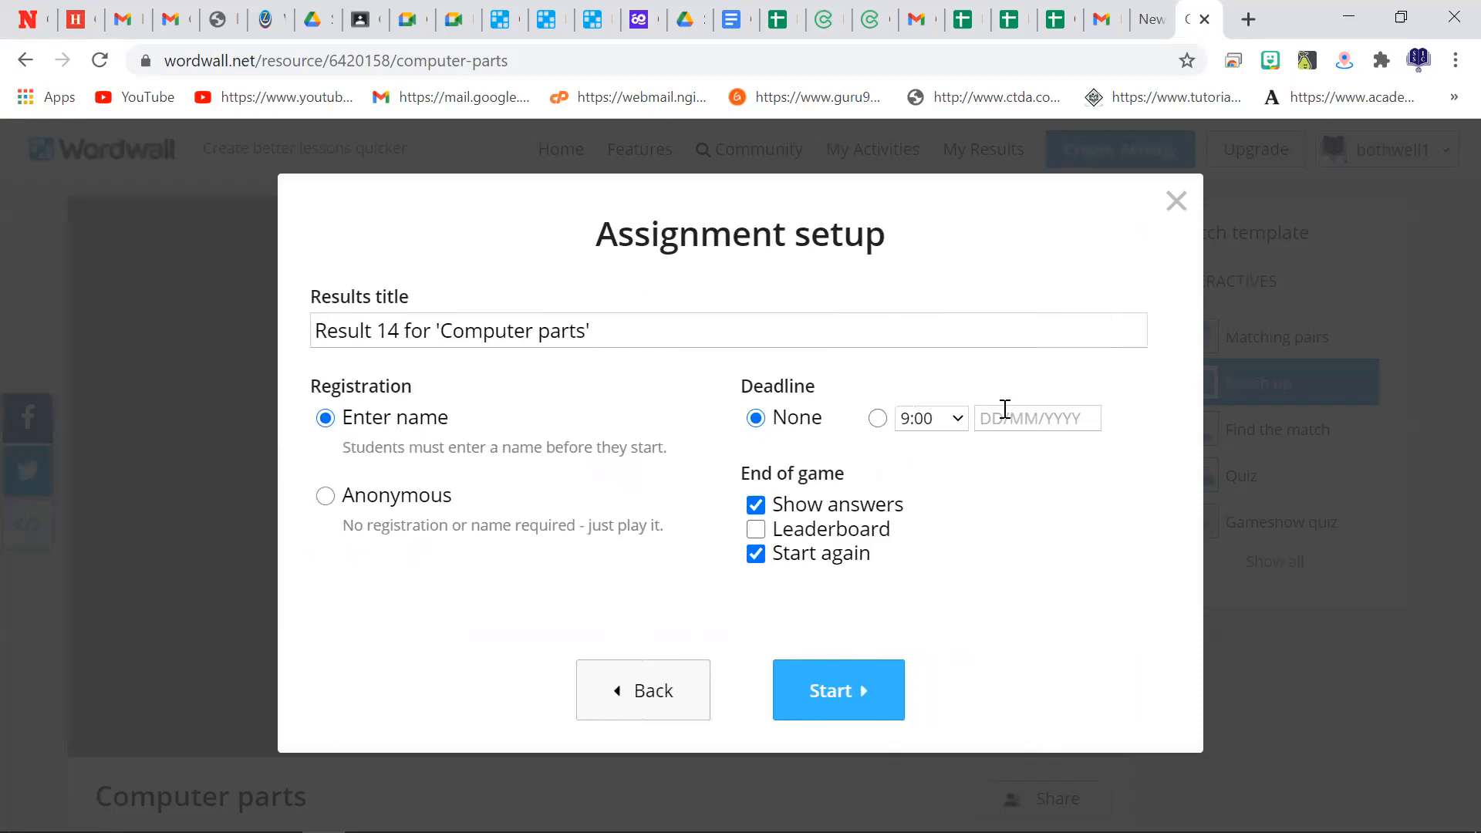
left_click(957, 419)
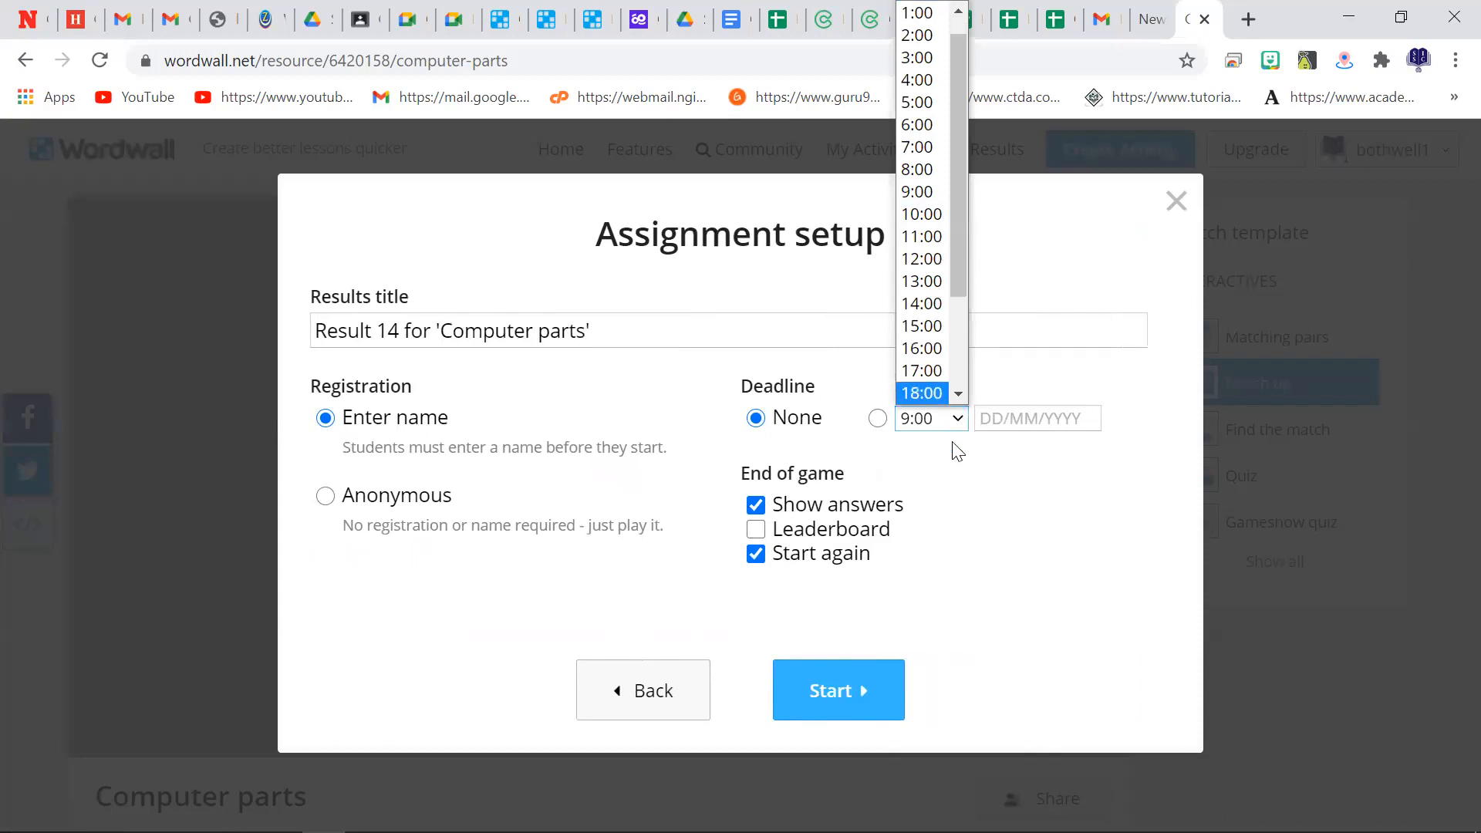
left_click(1153, 391)
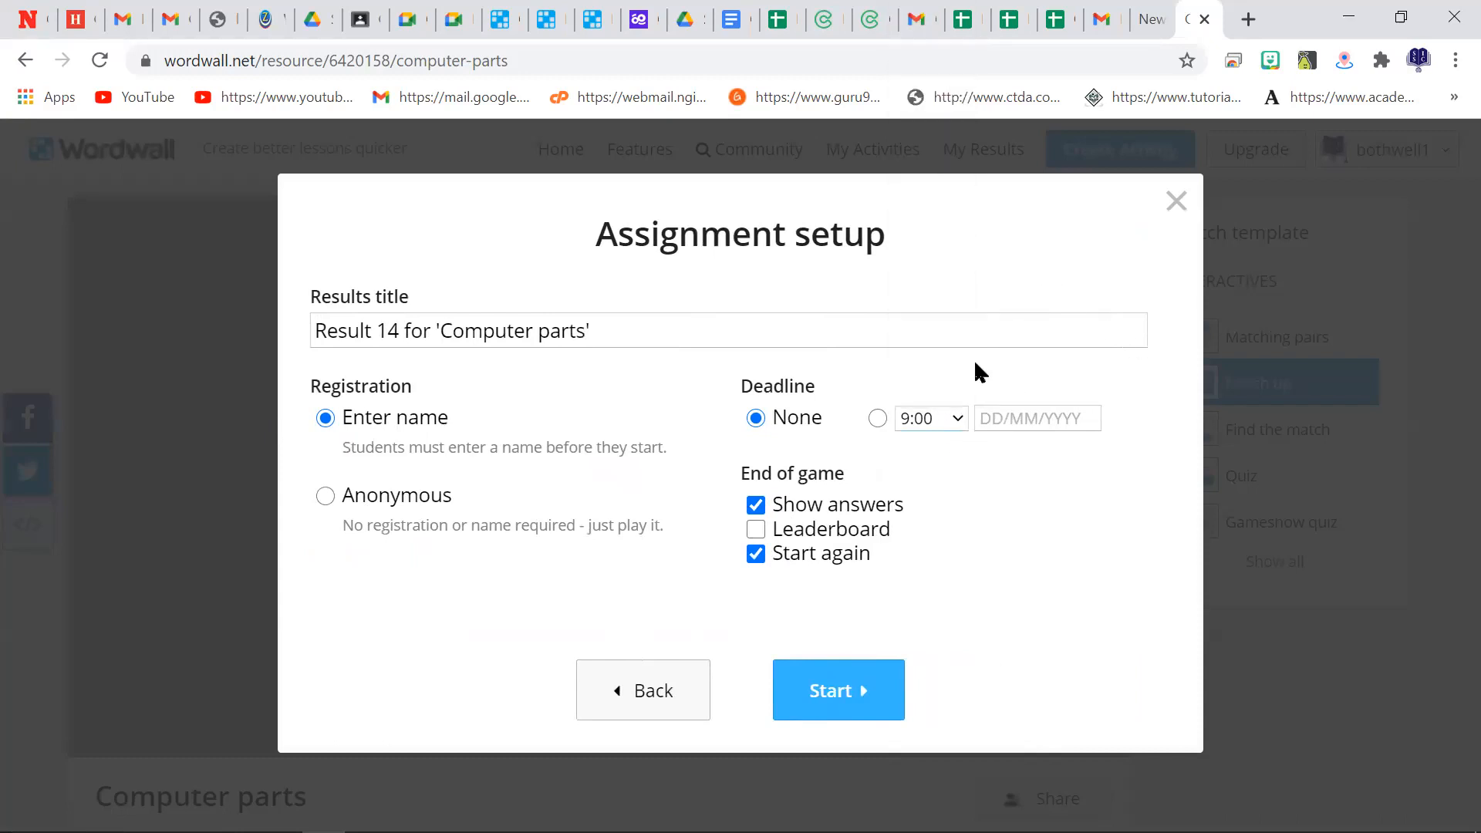
left_click(1016, 420)
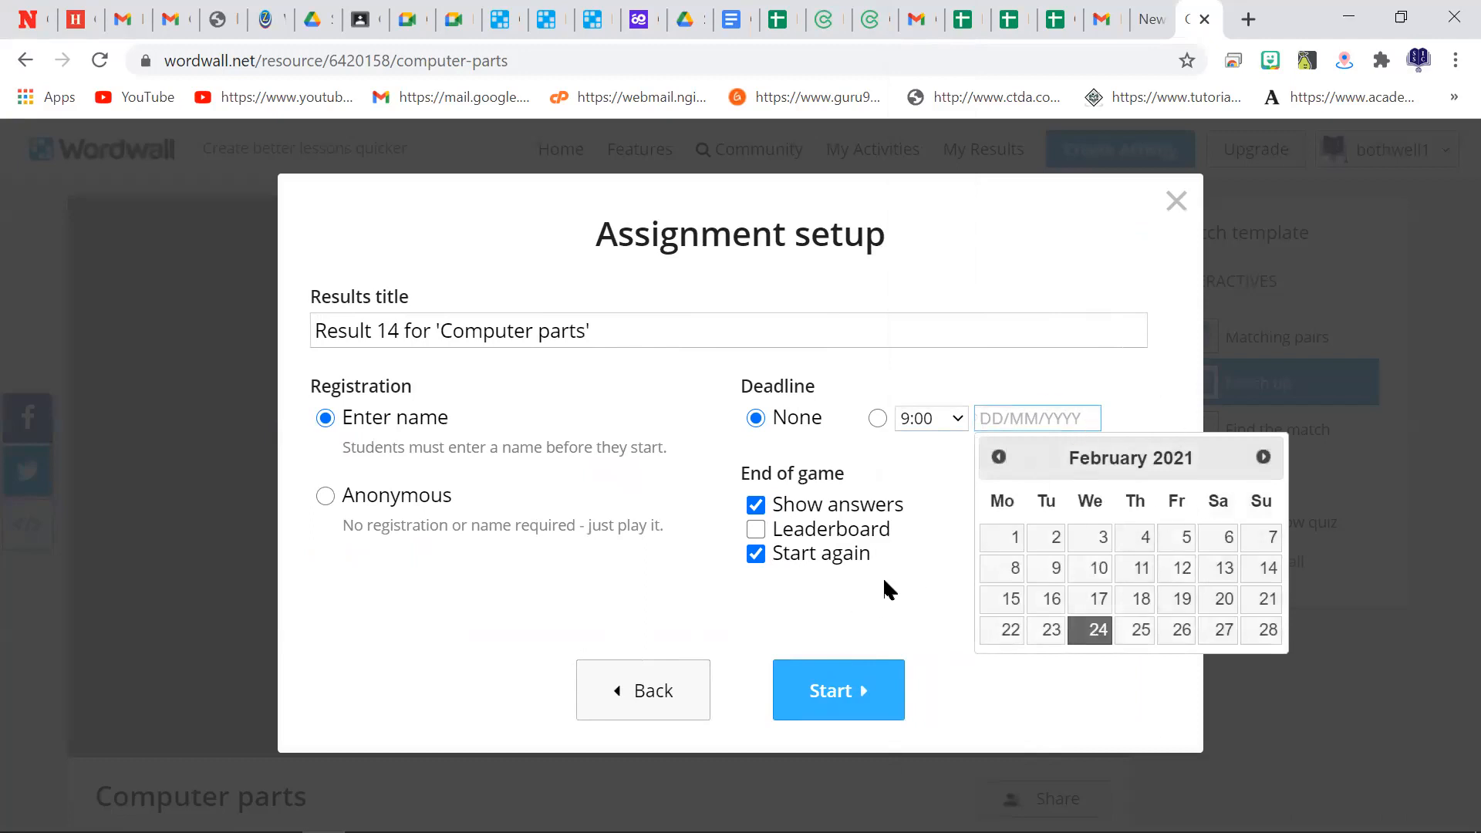
left_click(926, 590)
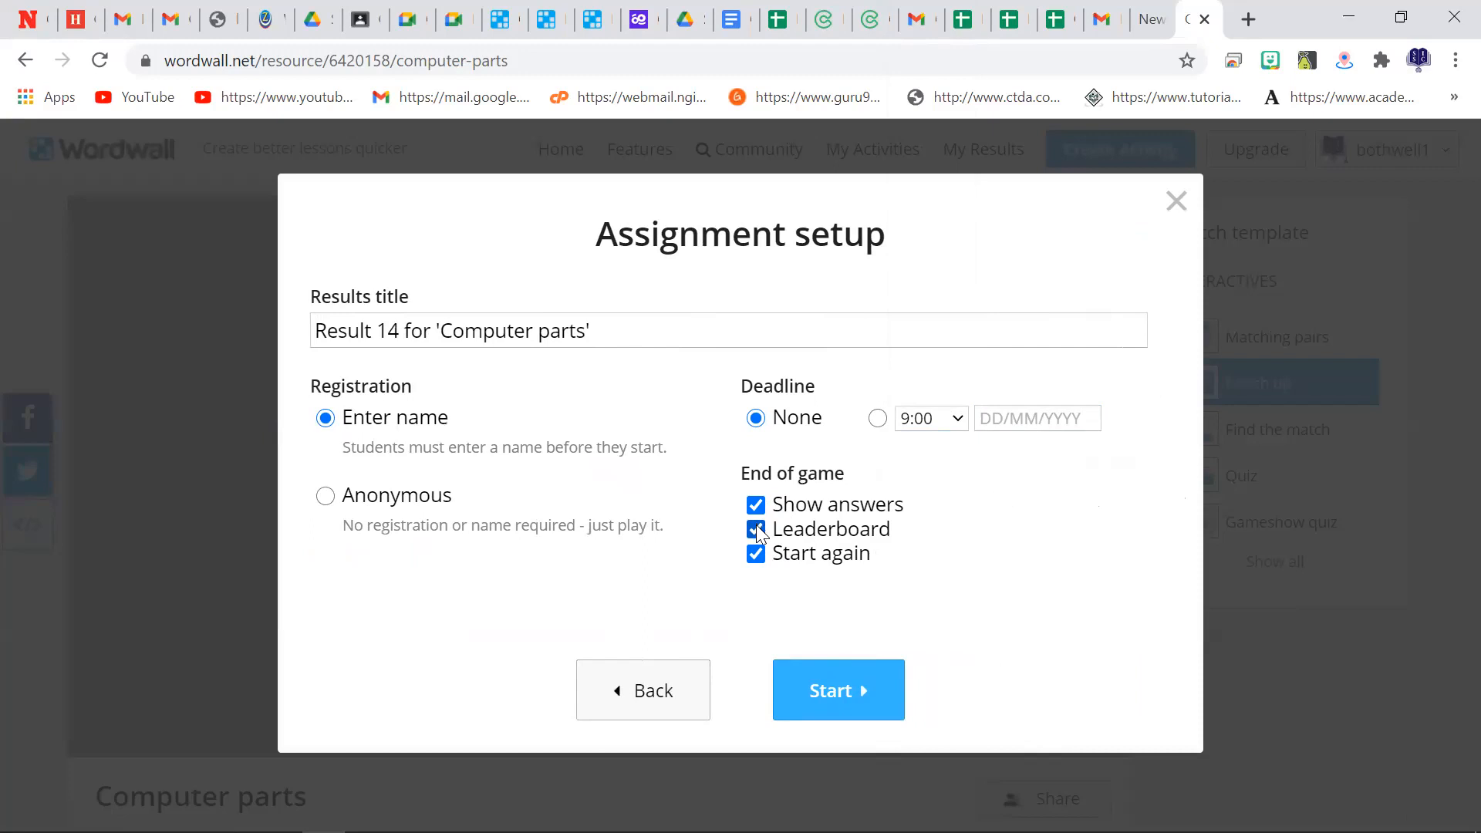
Step: Set the assignment with an end-of-game leaderboard and required student names, and copy the link for students
left_click(756, 528)
left_click(324, 500)
left_click(326, 422)
left_click(830, 692)
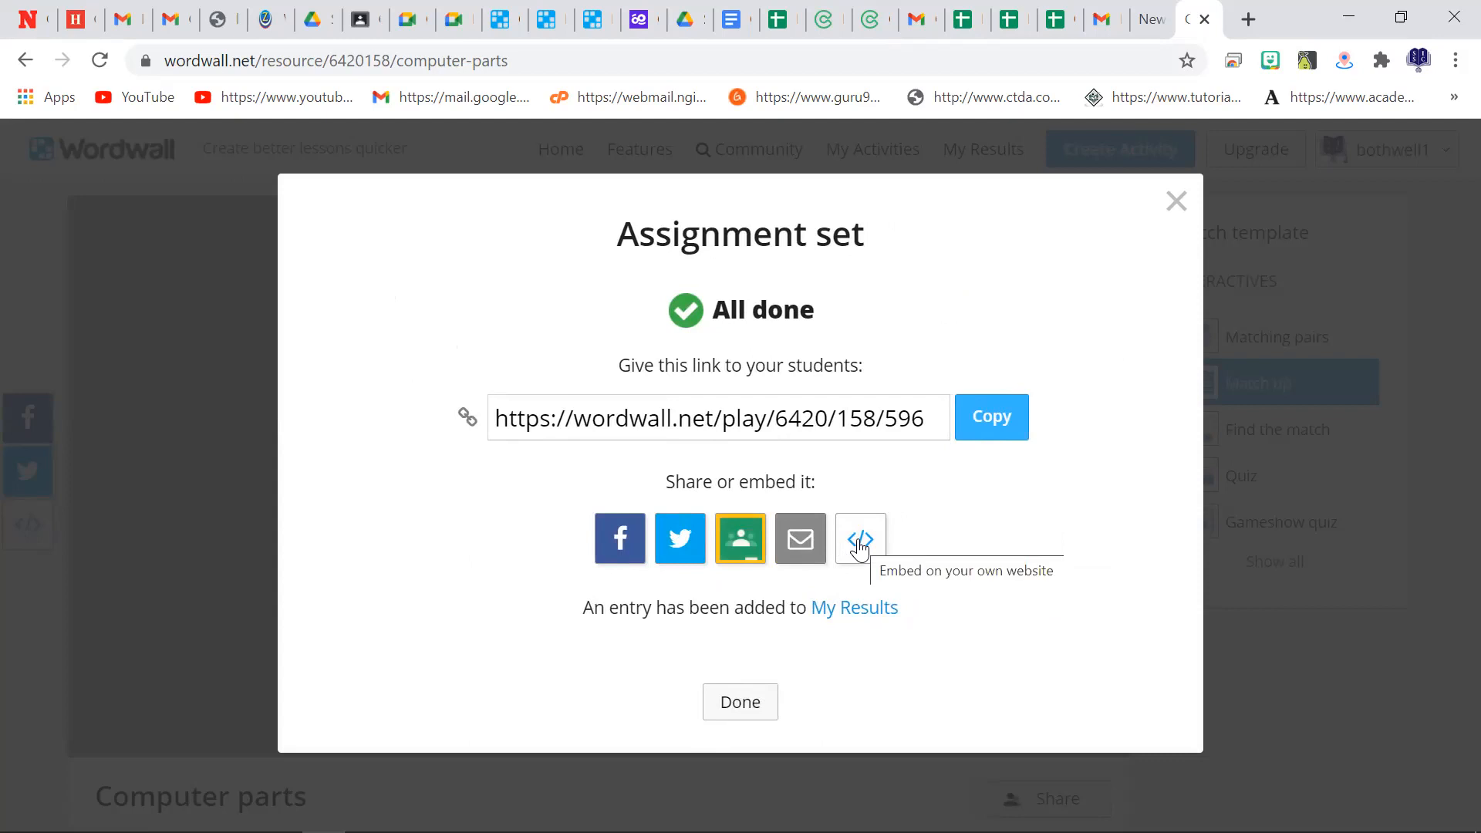
left_click(987, 428)
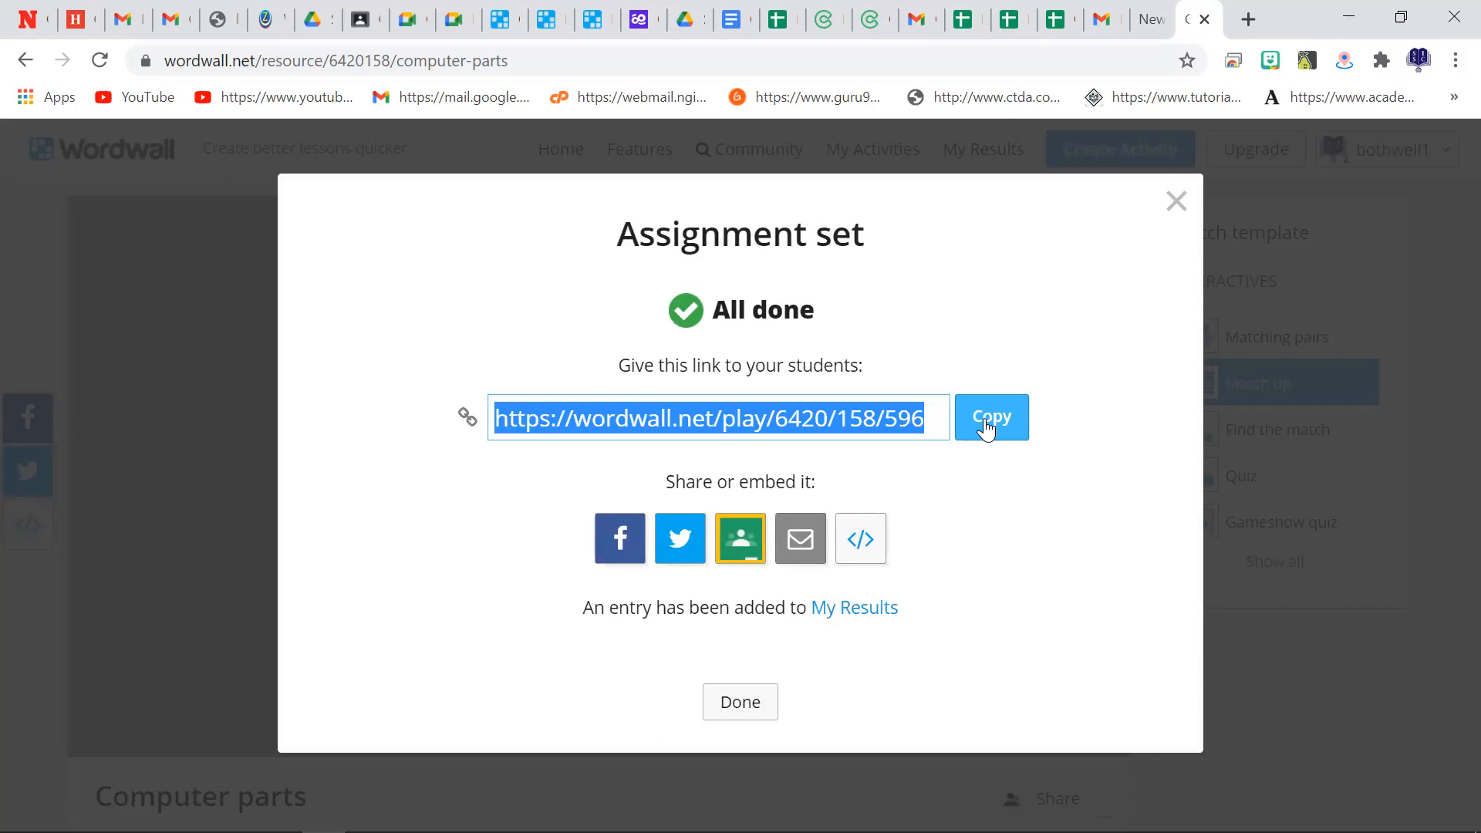
left_click(1177, 203)
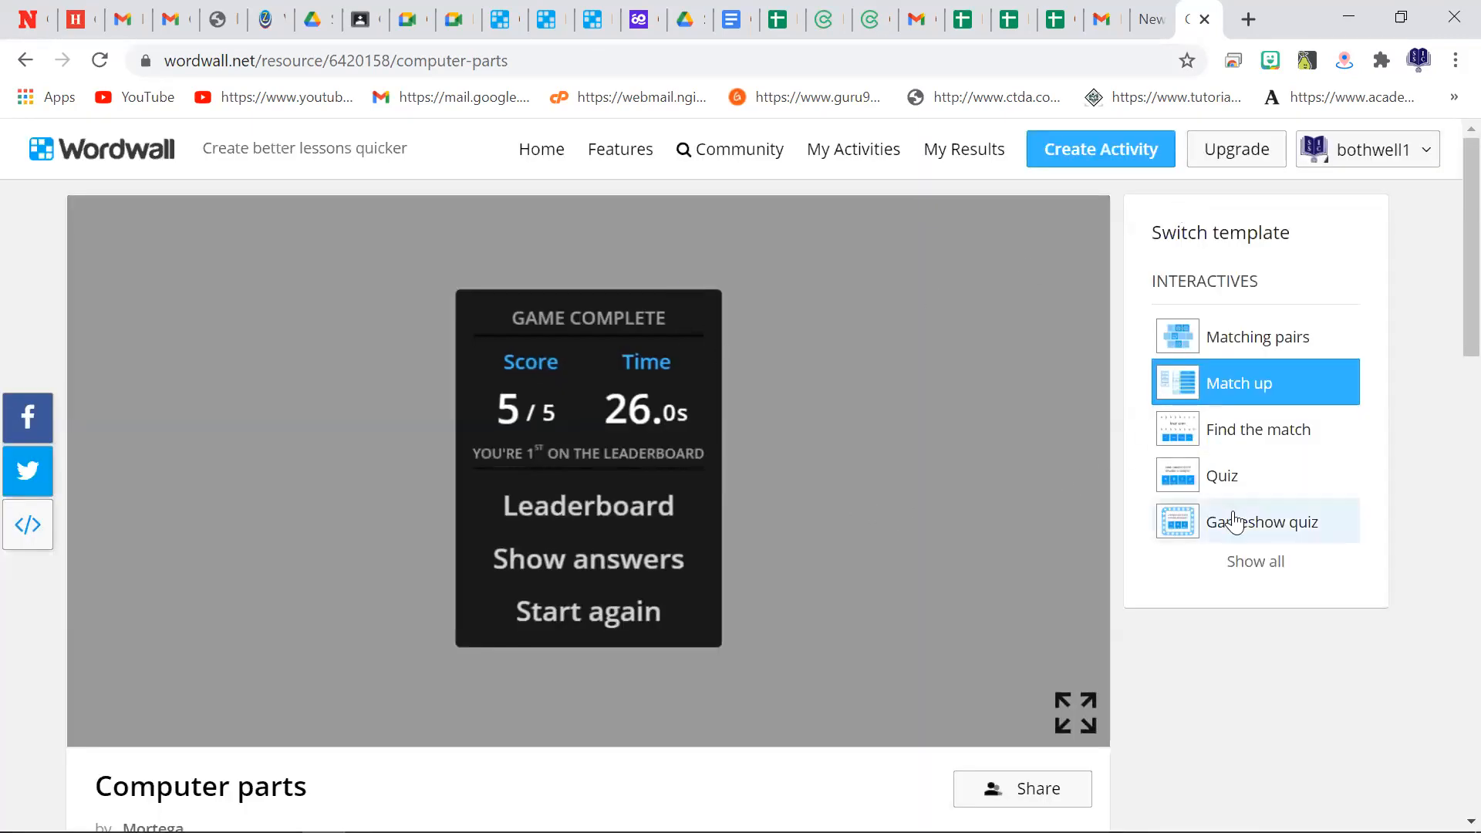
Step: View the full range of templates for the "Computer parts" activity and close the list
left_click(1254, 562)
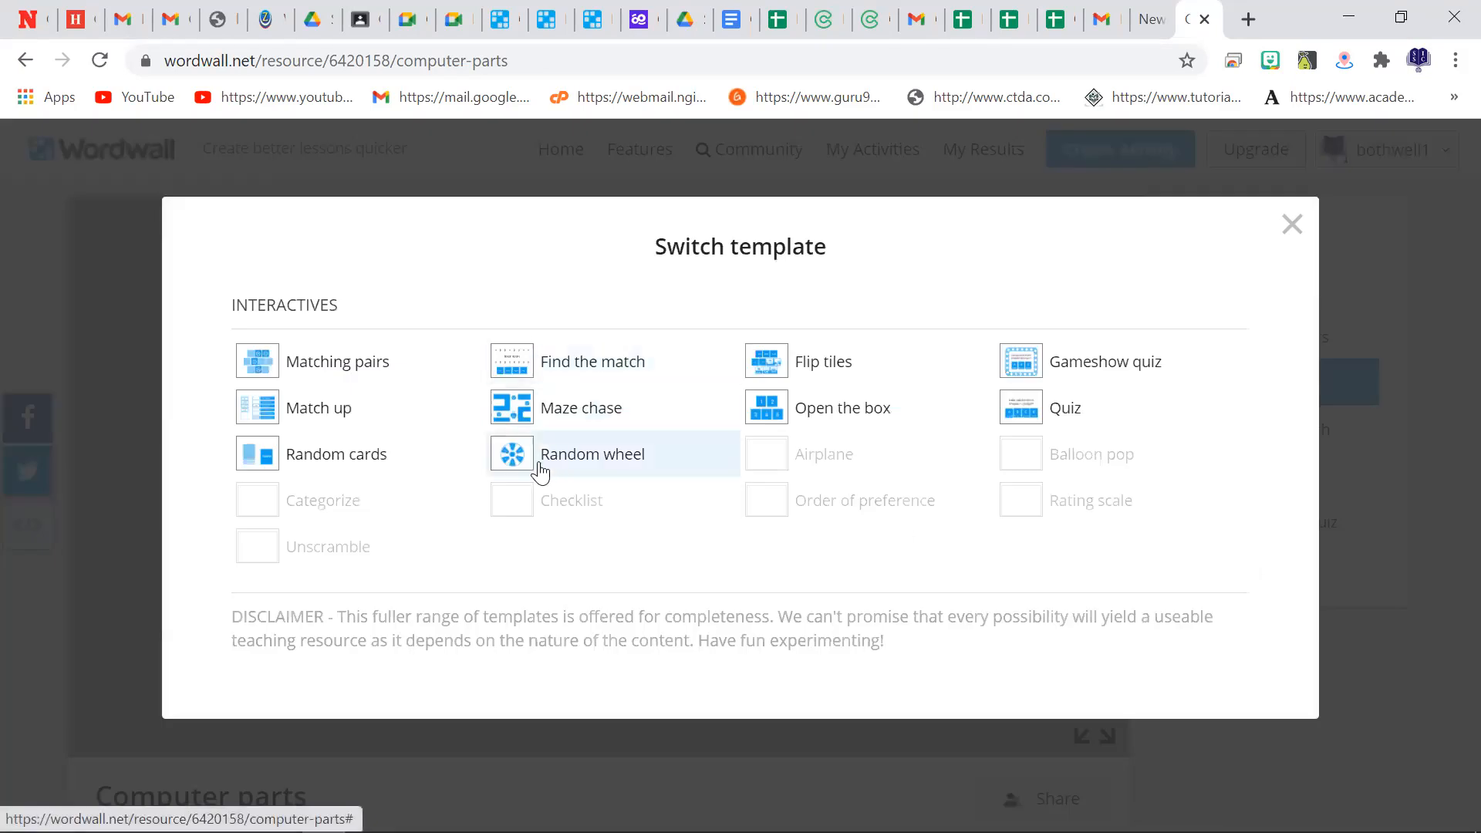
left_click(1293, 225)
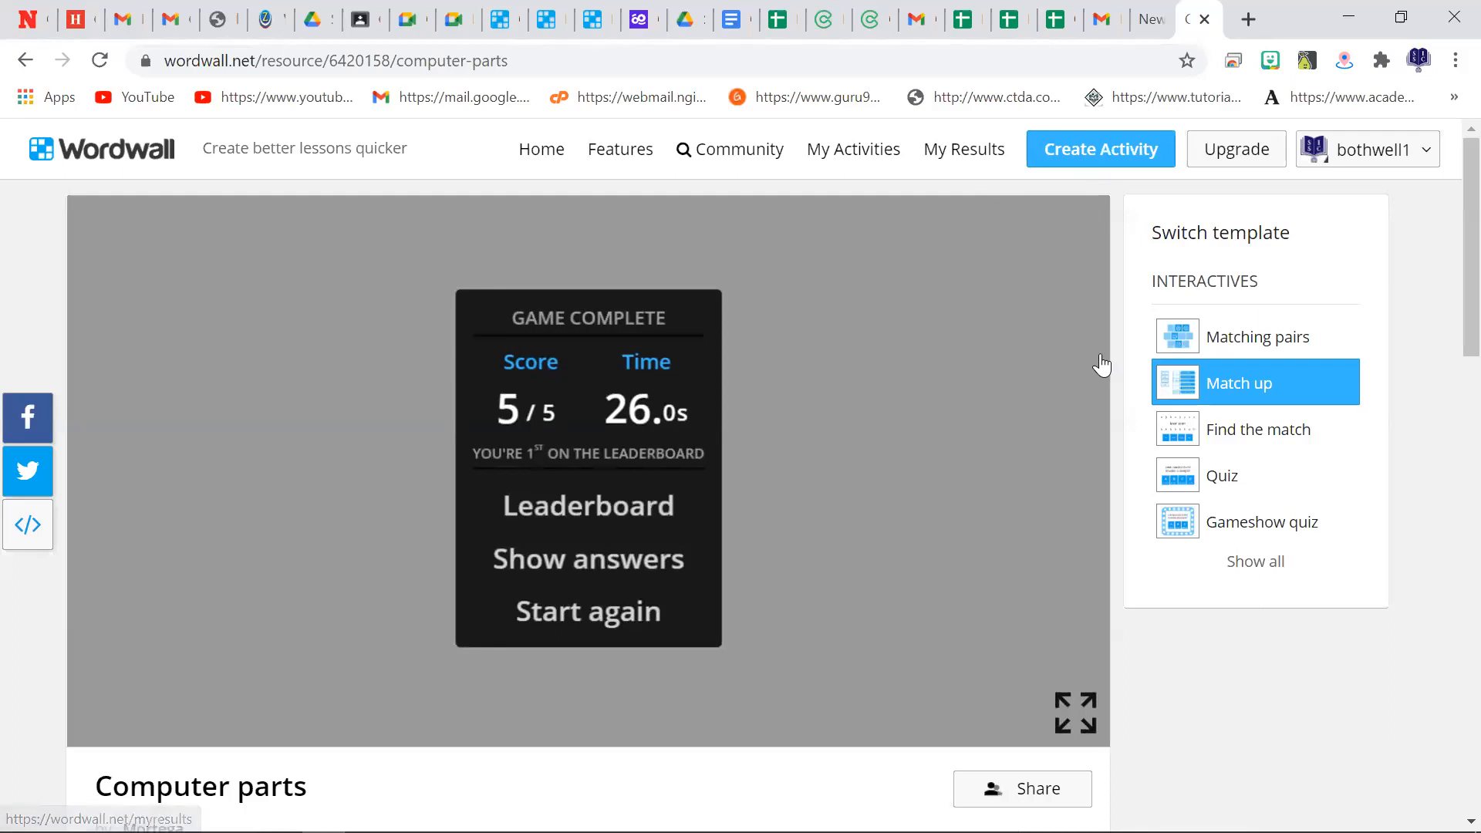
Step: Open the private "email" Wordsearch from the account's own activities
left_click(865, 160)
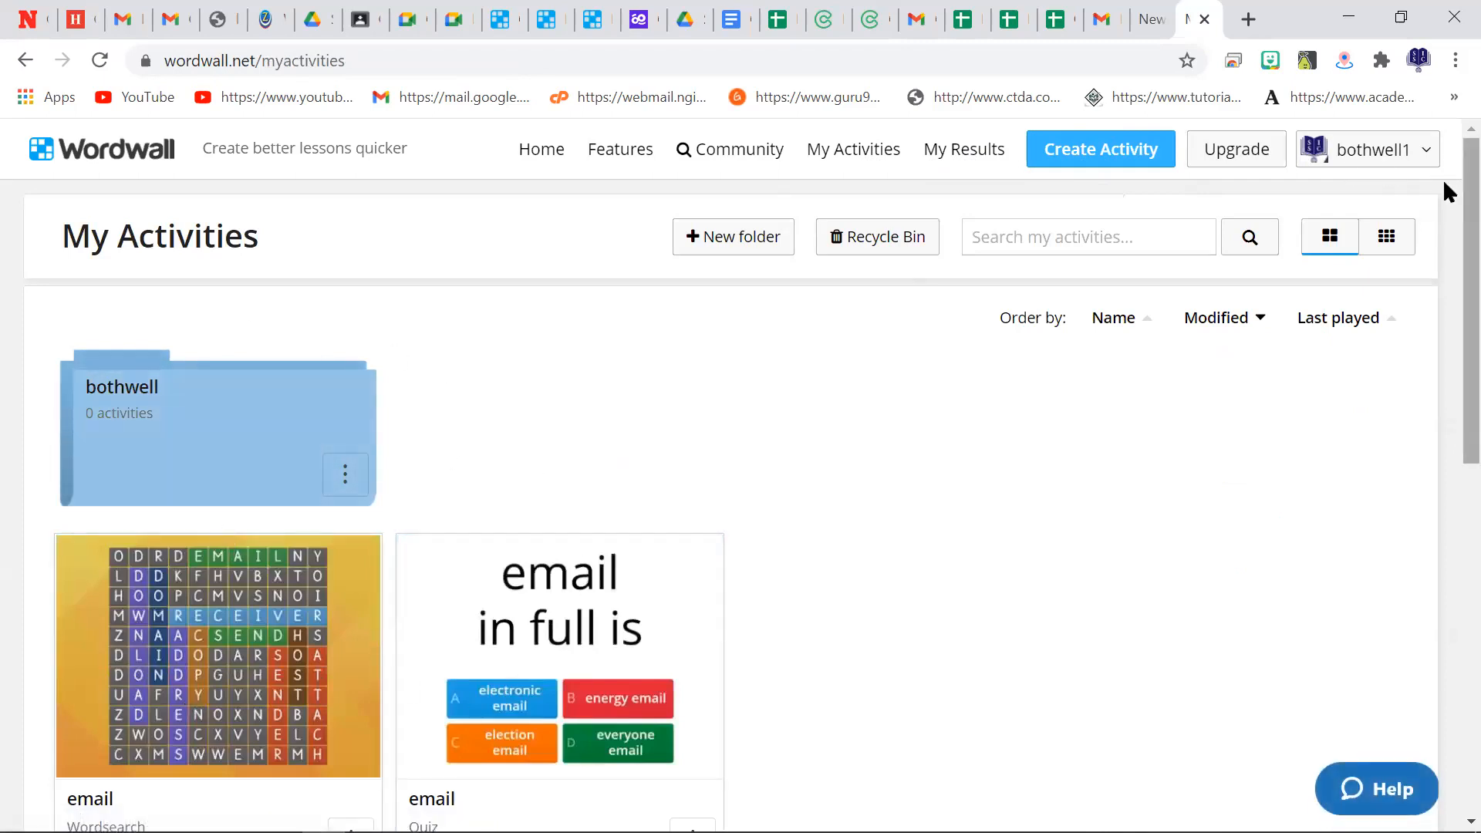
left_click_drag(1443, 185, 1442, 237)
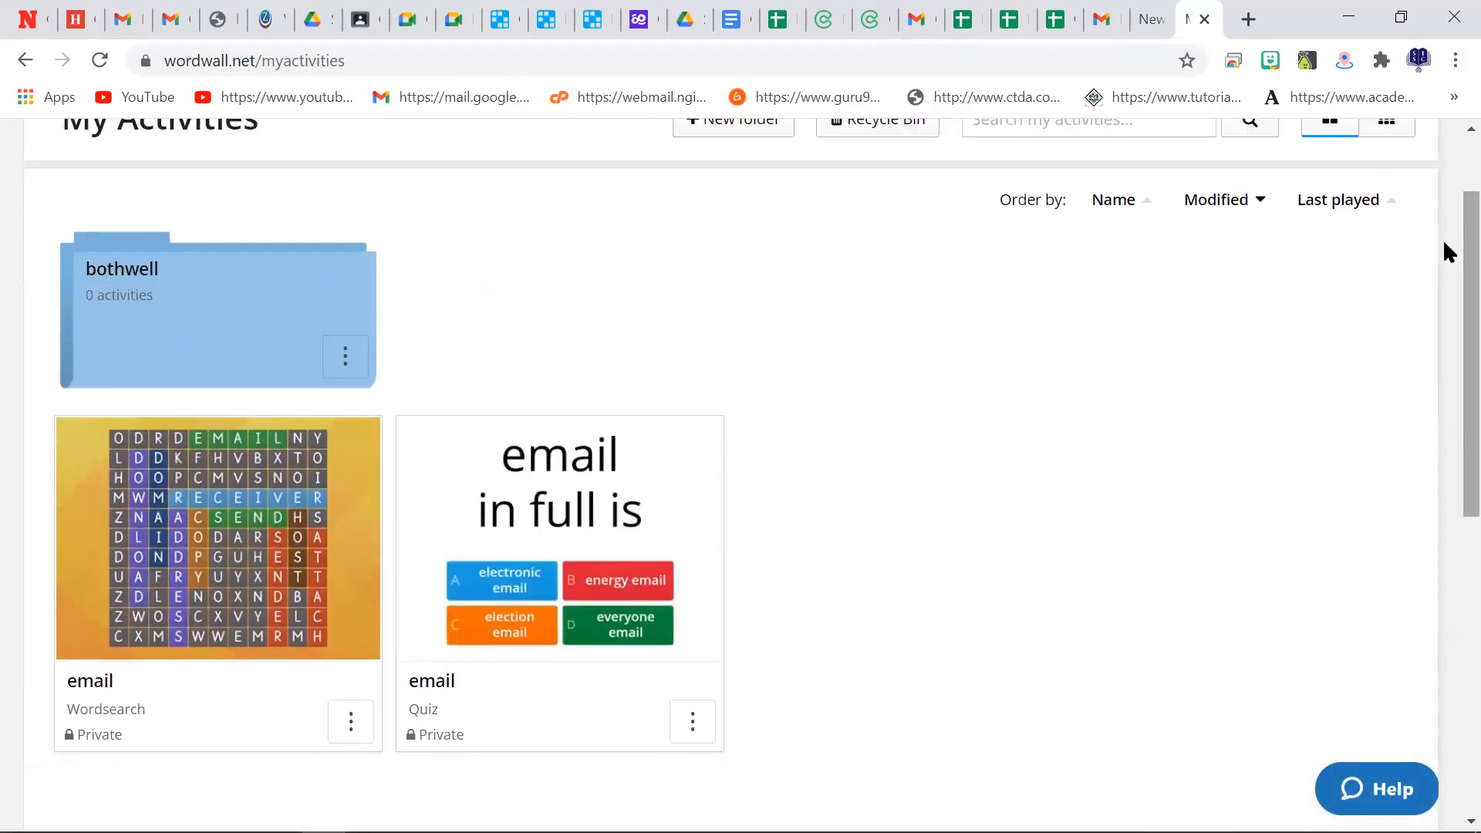
left_click(215, 554)
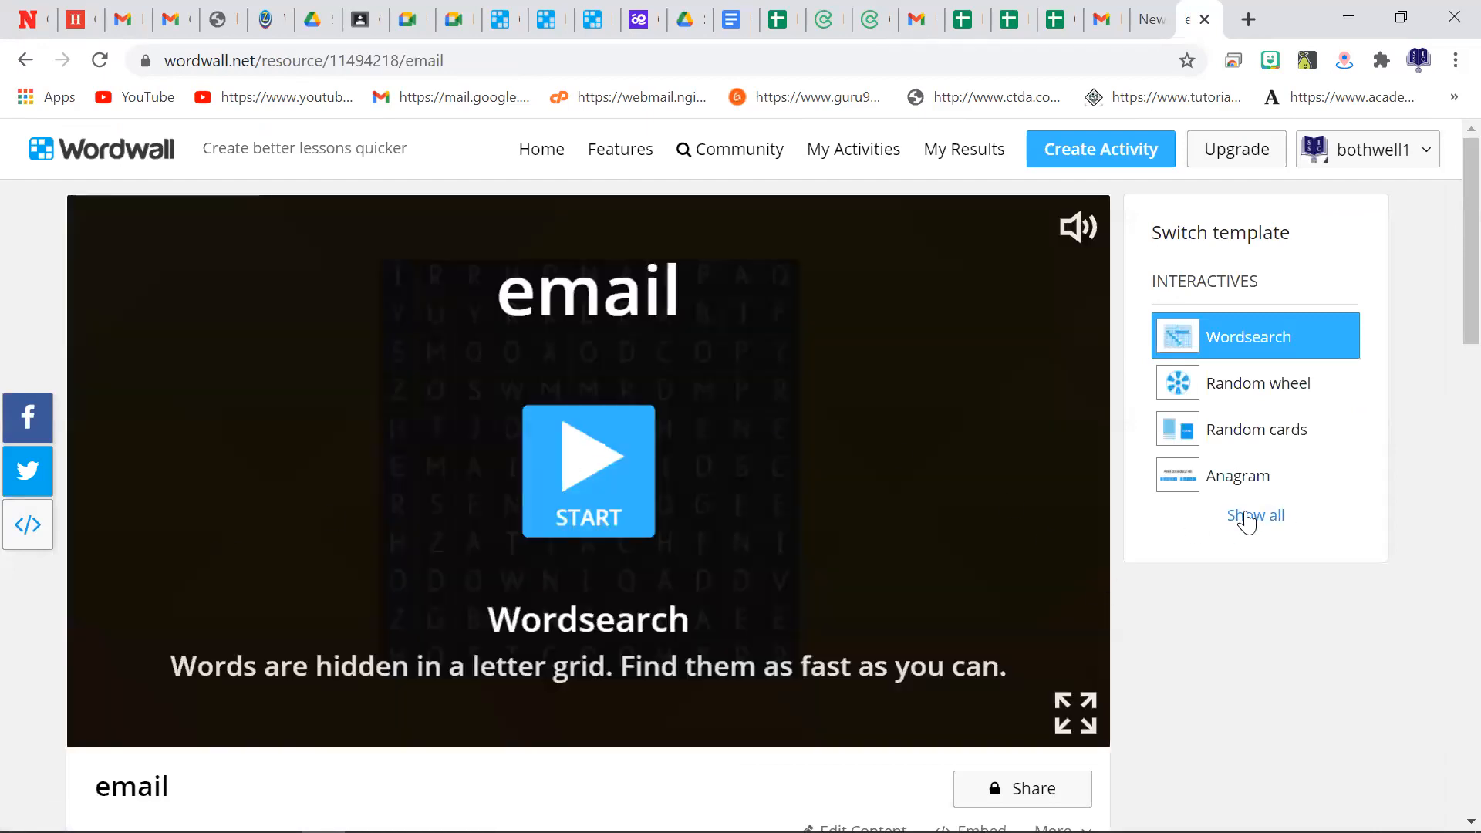
Step: Switch the "email" activity to the Random cards template and start it in full screen
left_click(1249, 516)
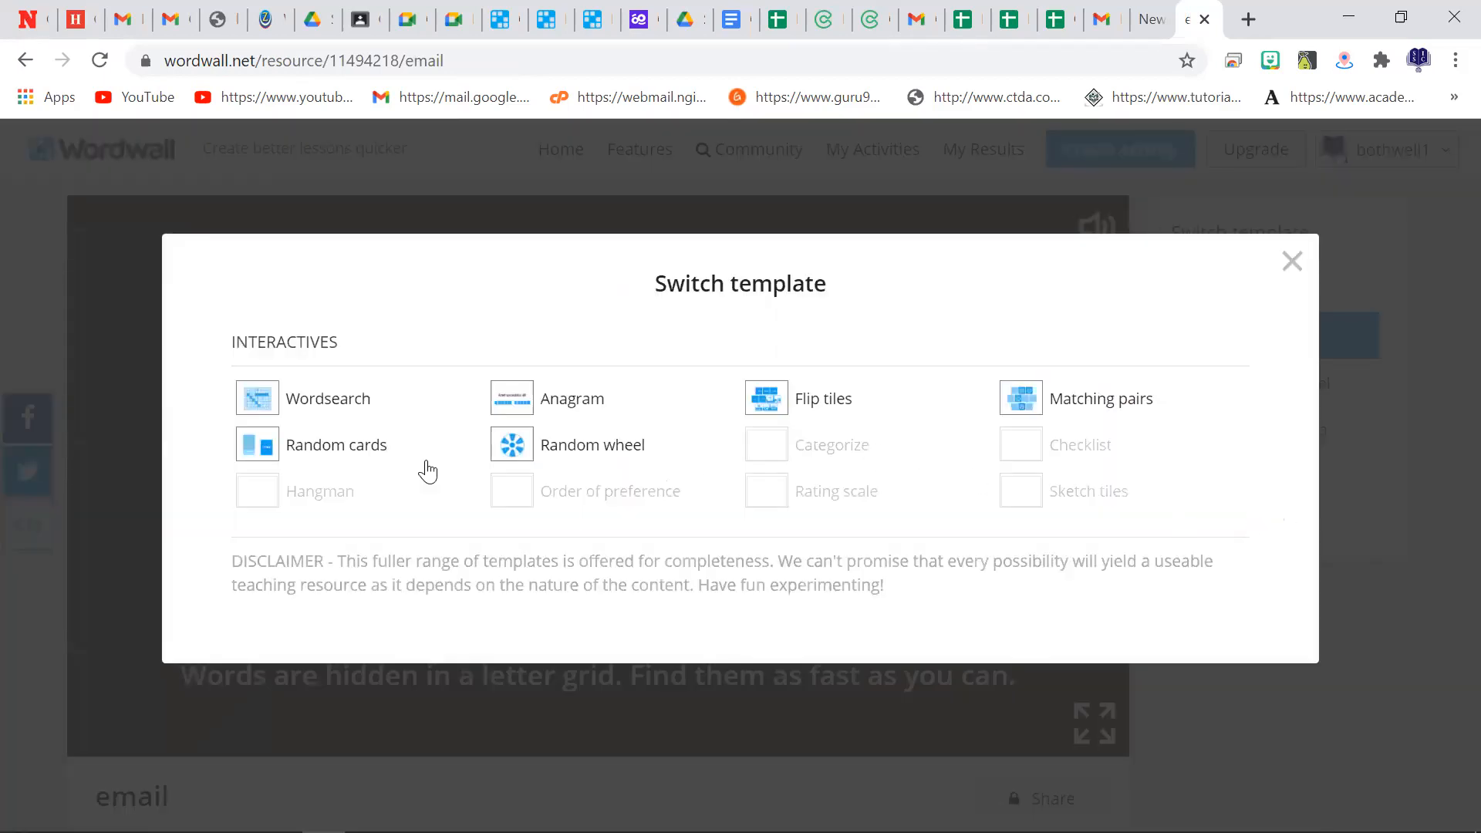
left_click(292, 446)
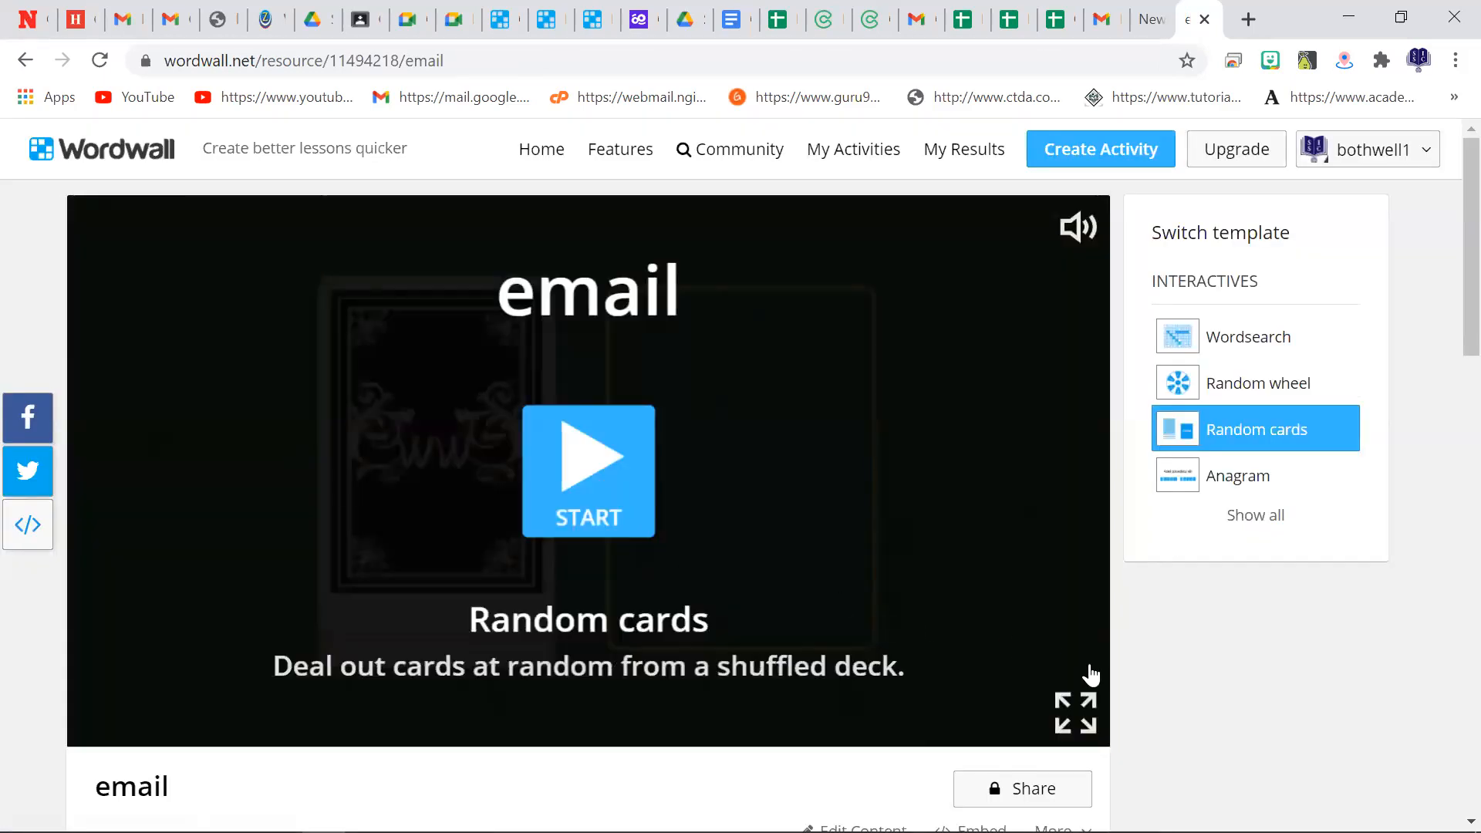
left_click(1075, 714)
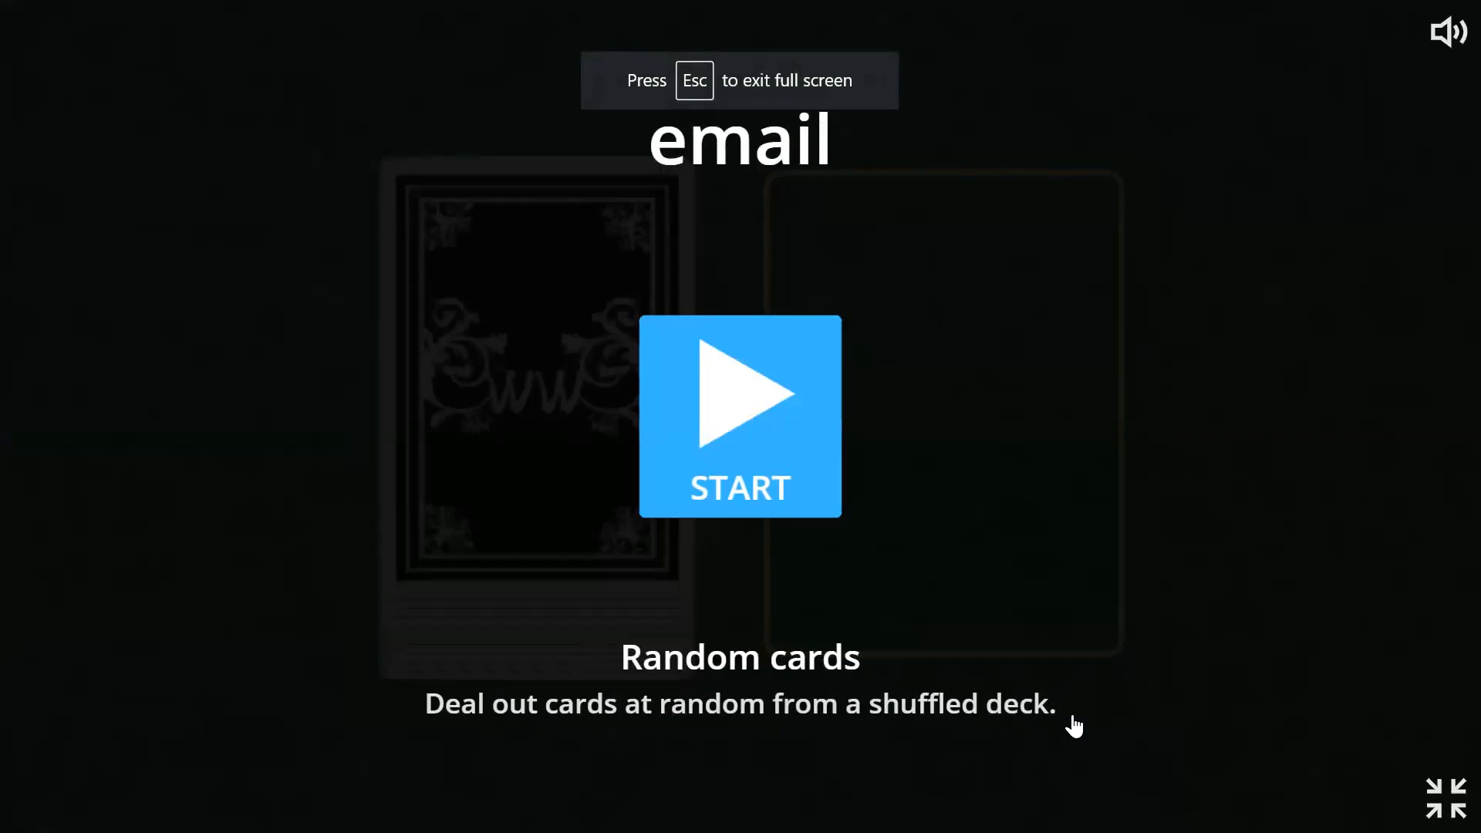
left_click(772, 442)
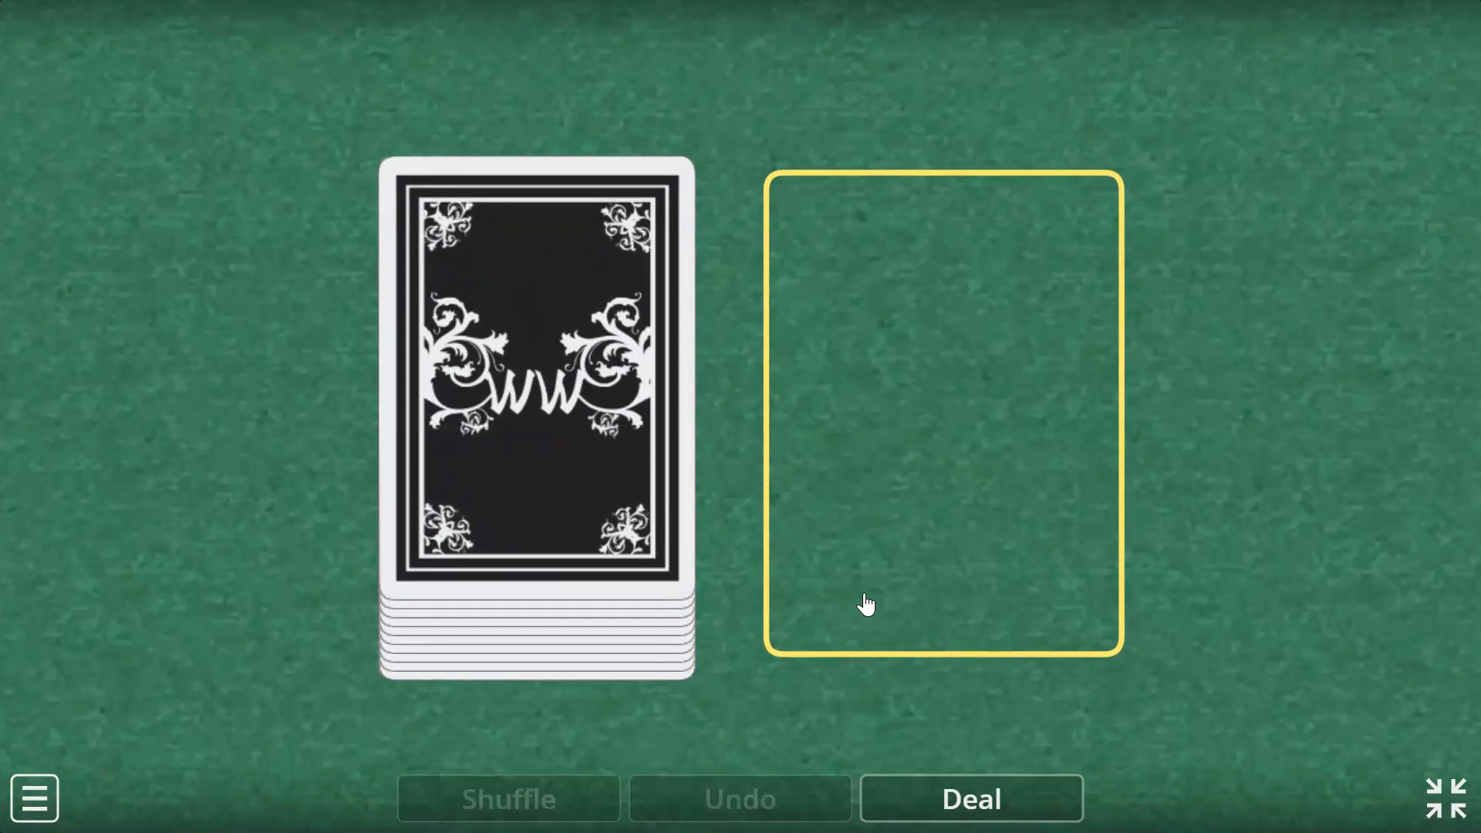
Step: Deal every card from the shuffled "email" deck and leave full screen
left_click(977, 797)
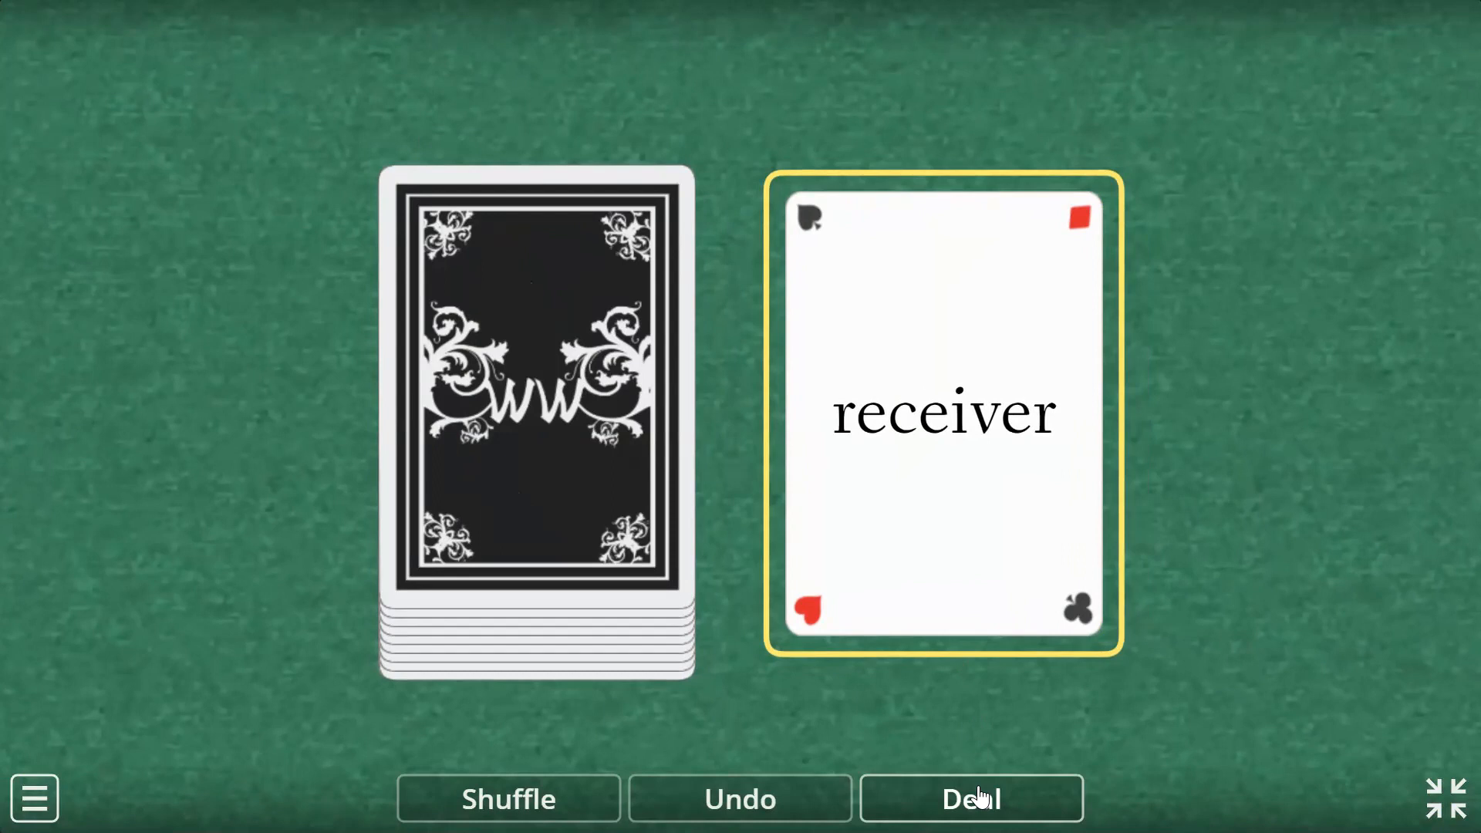
left_click(980, 797)
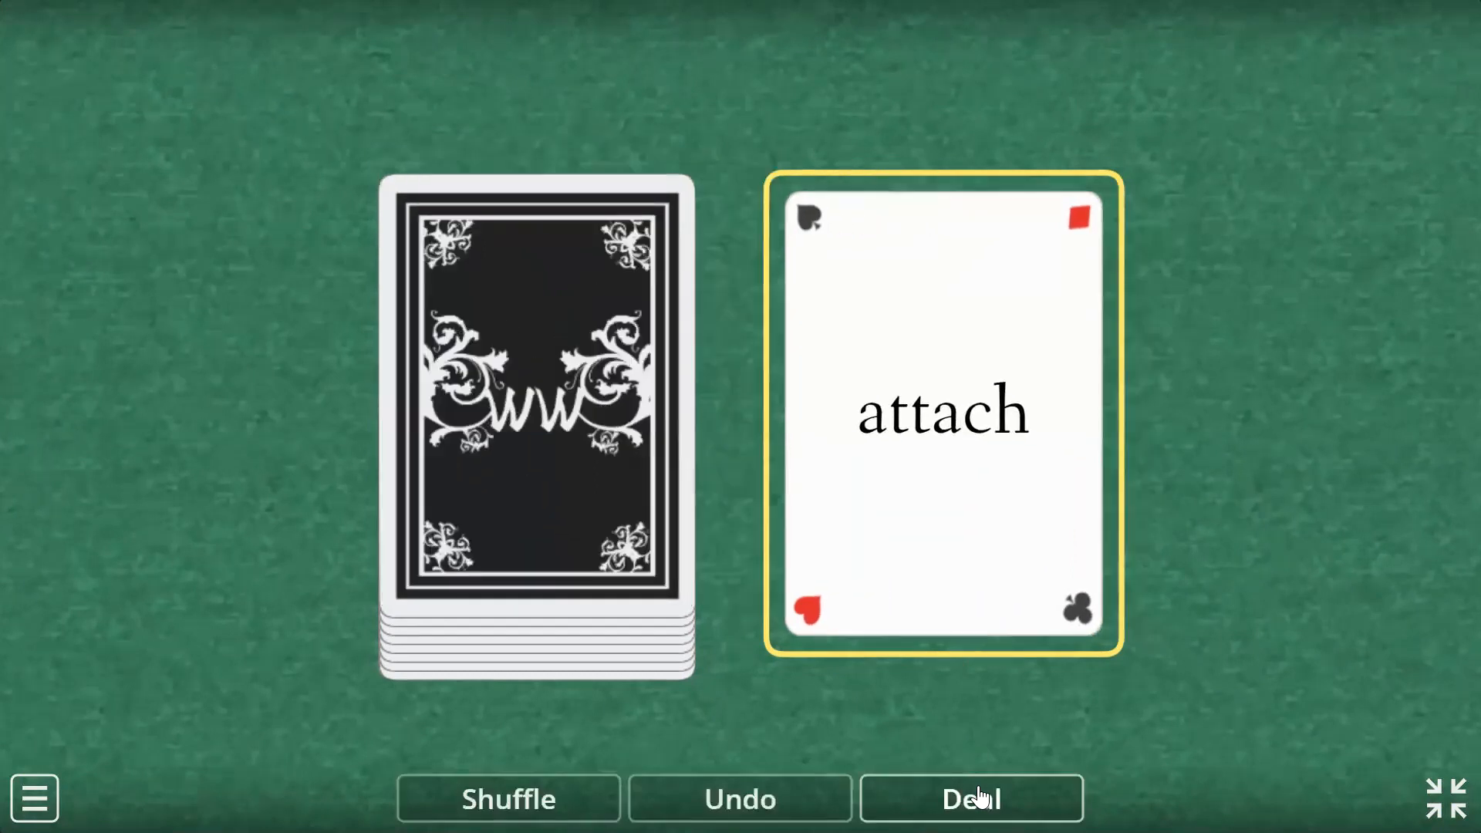
left_click(980, 797)
left_click(980, 797)
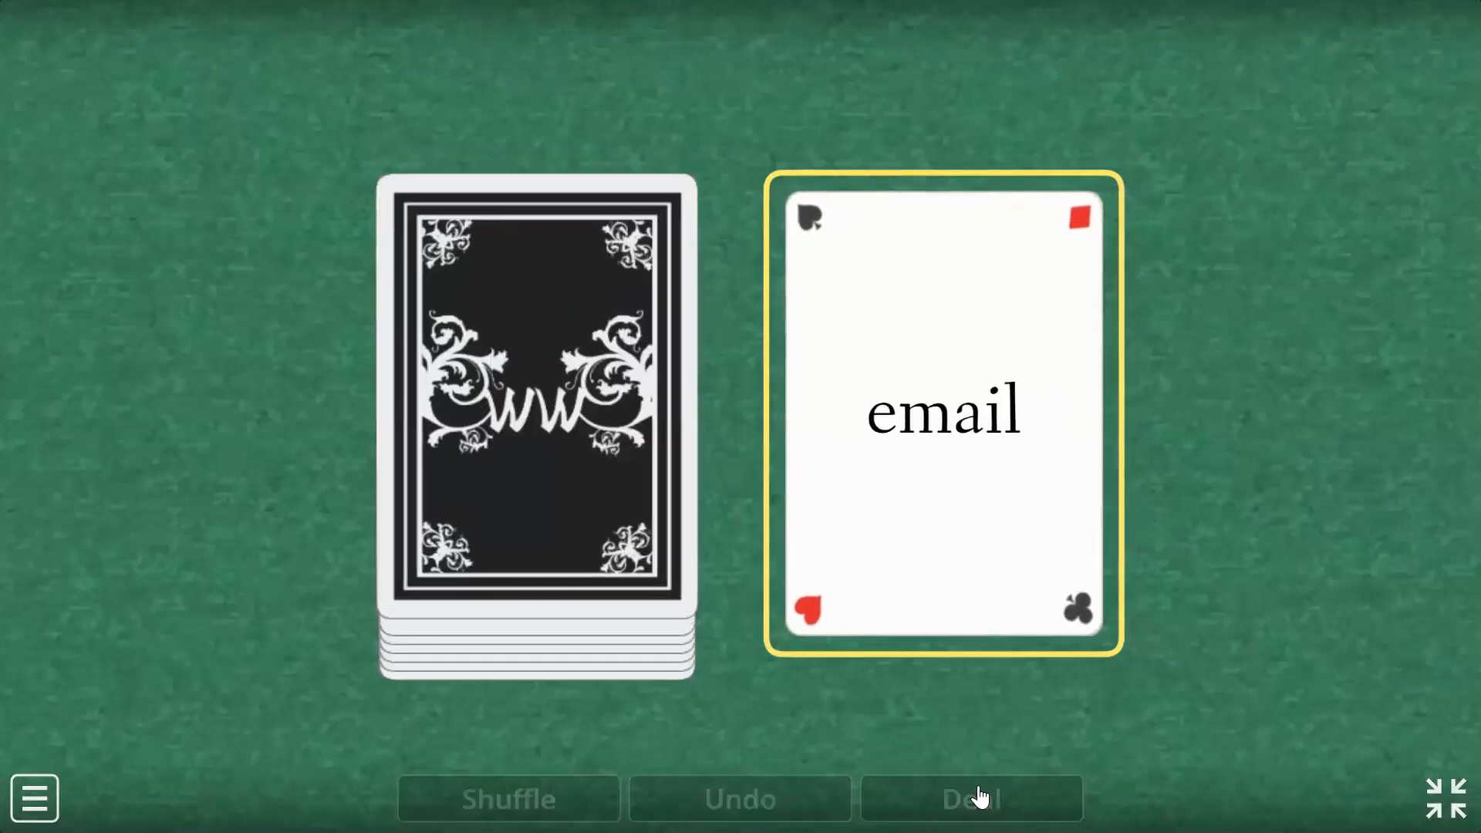
left_click(980, 797)
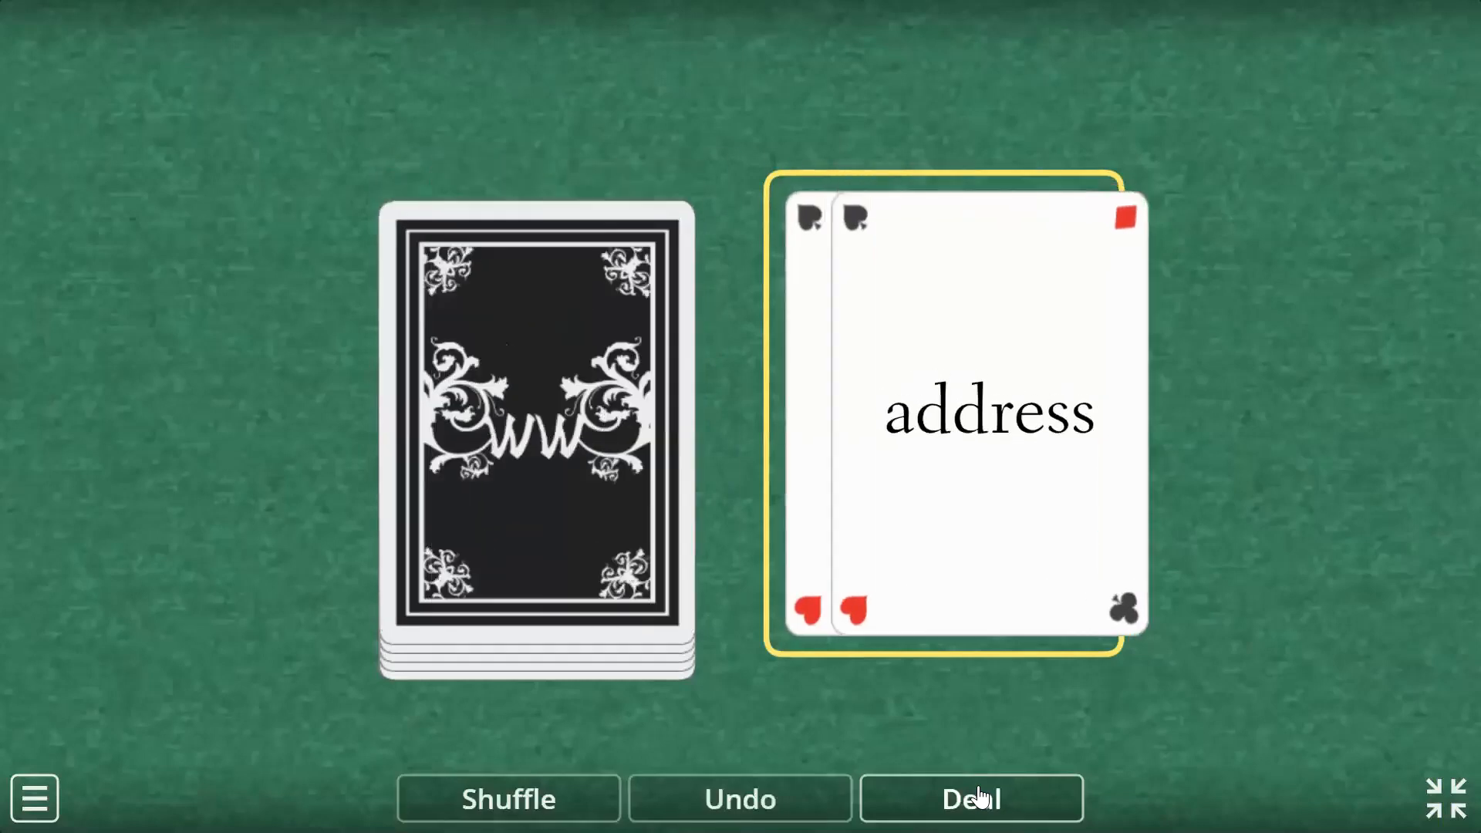
left_click(980, 797)
left_click(981, 797)
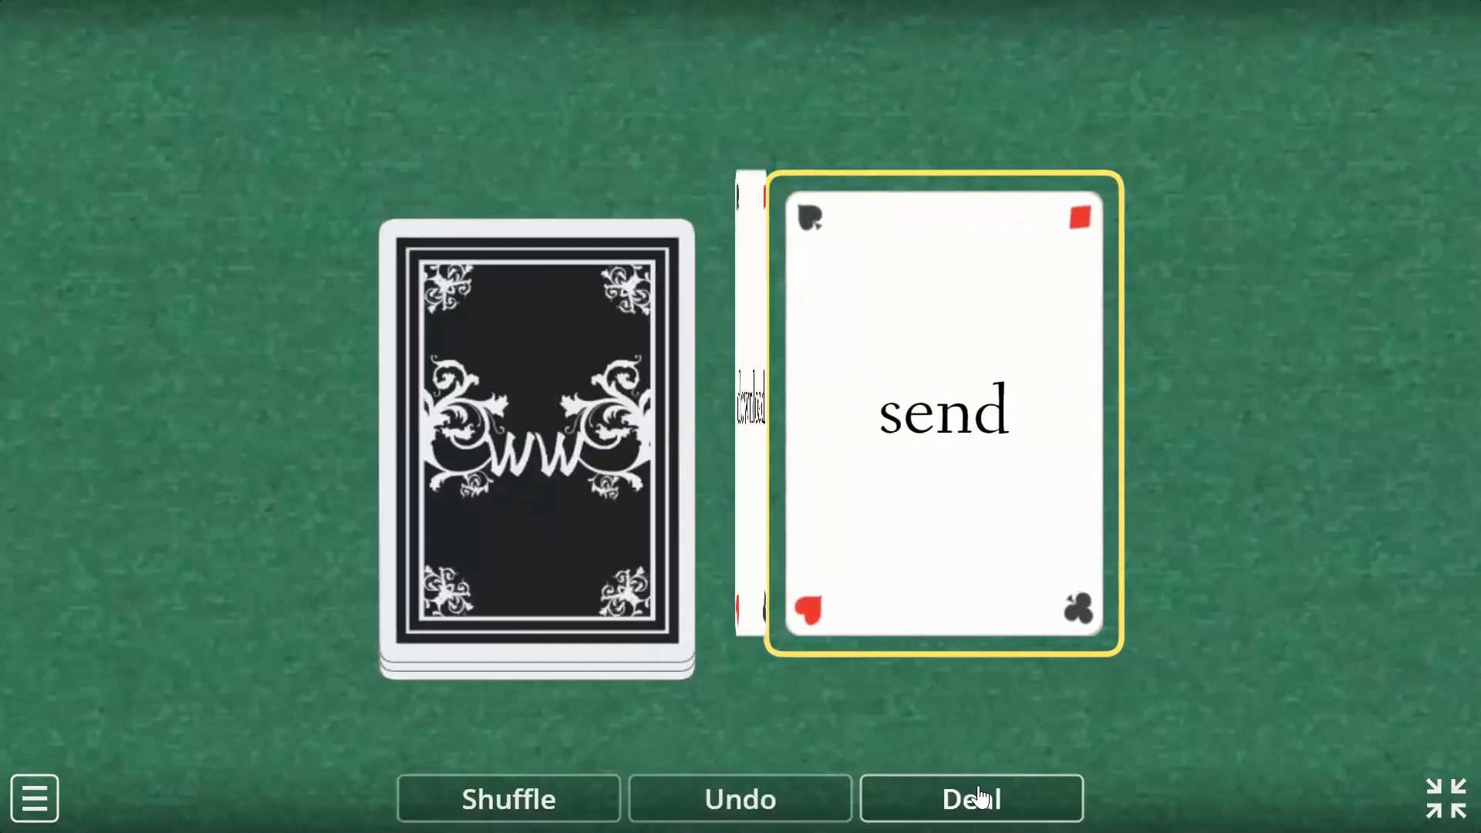
left_click(980, 797)
left_click(980, 797)
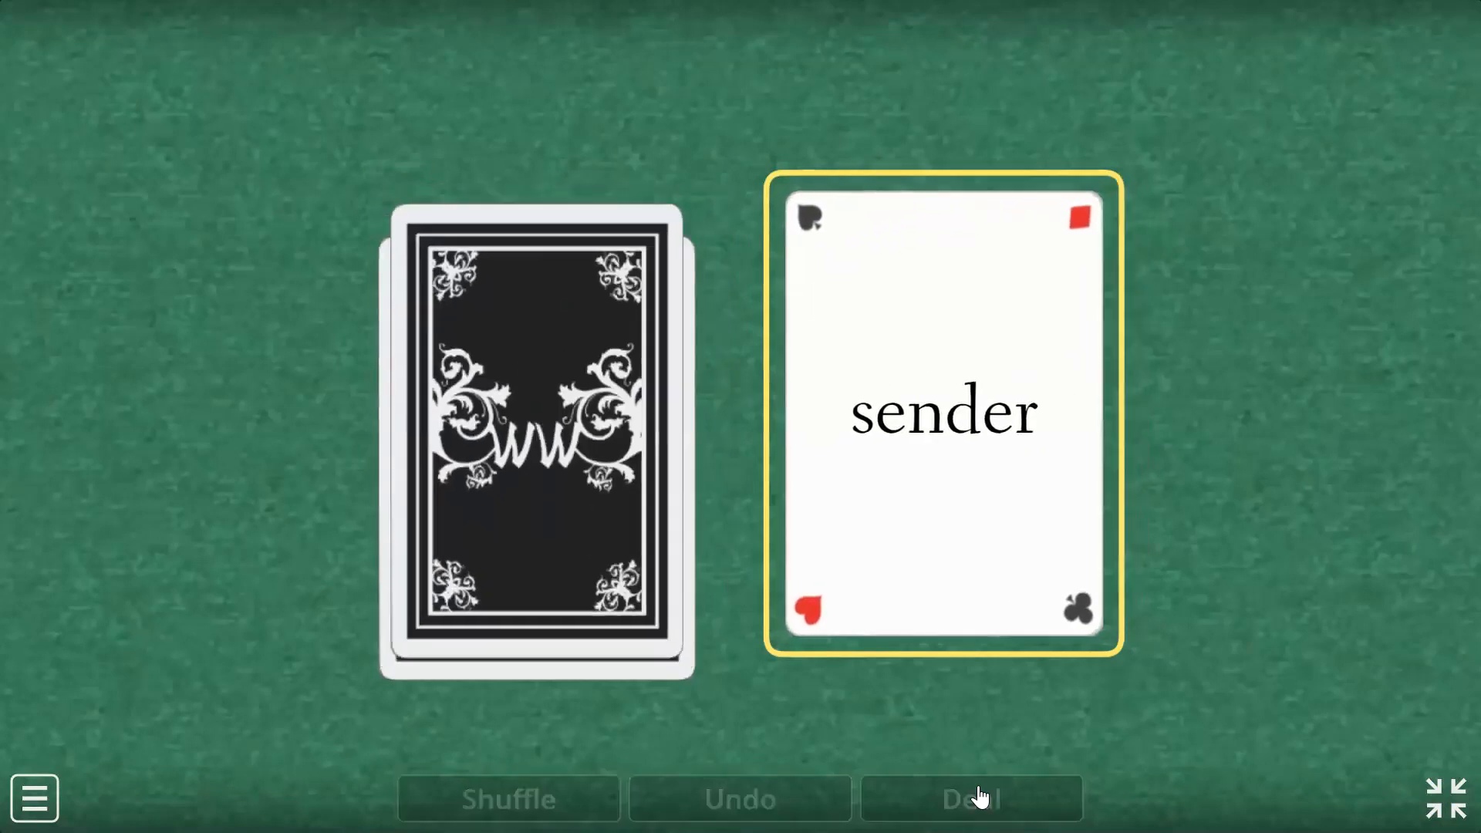
left_click(980, 797)
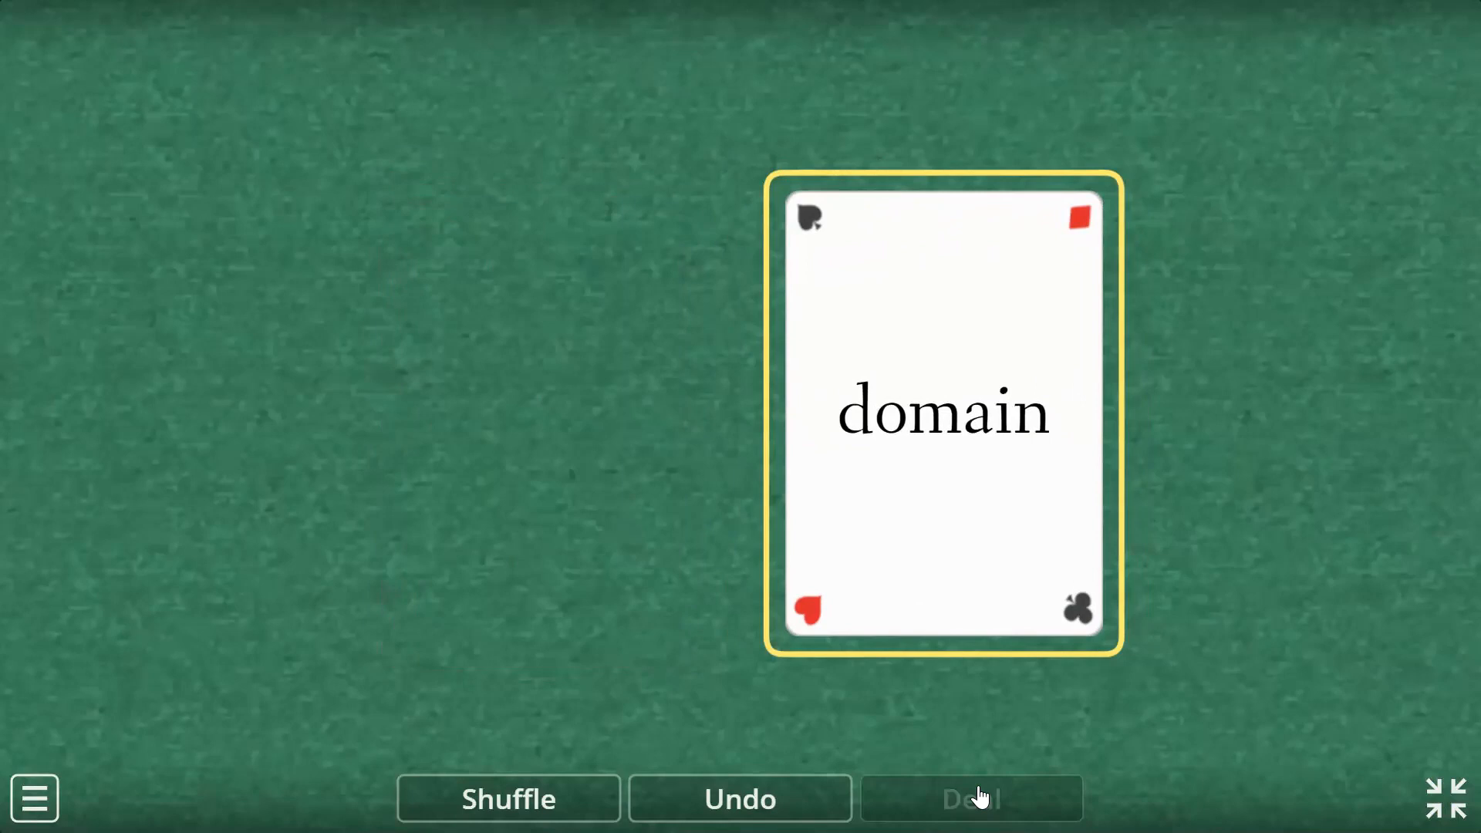
key("Escape")
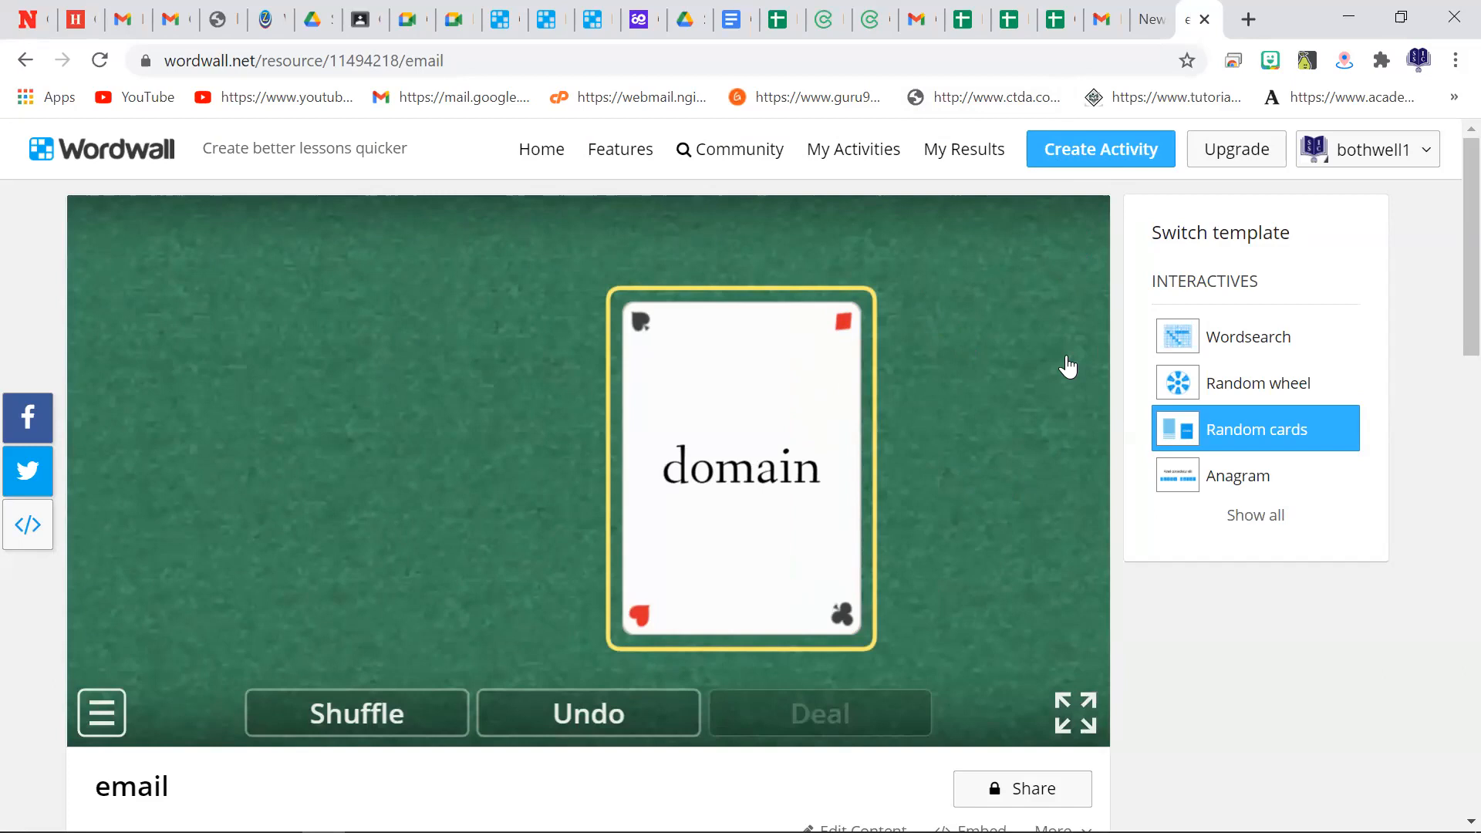
Step: Create a new activity with the Quiz template and title it "A computer software and hardware"
left_click(1103, 146)
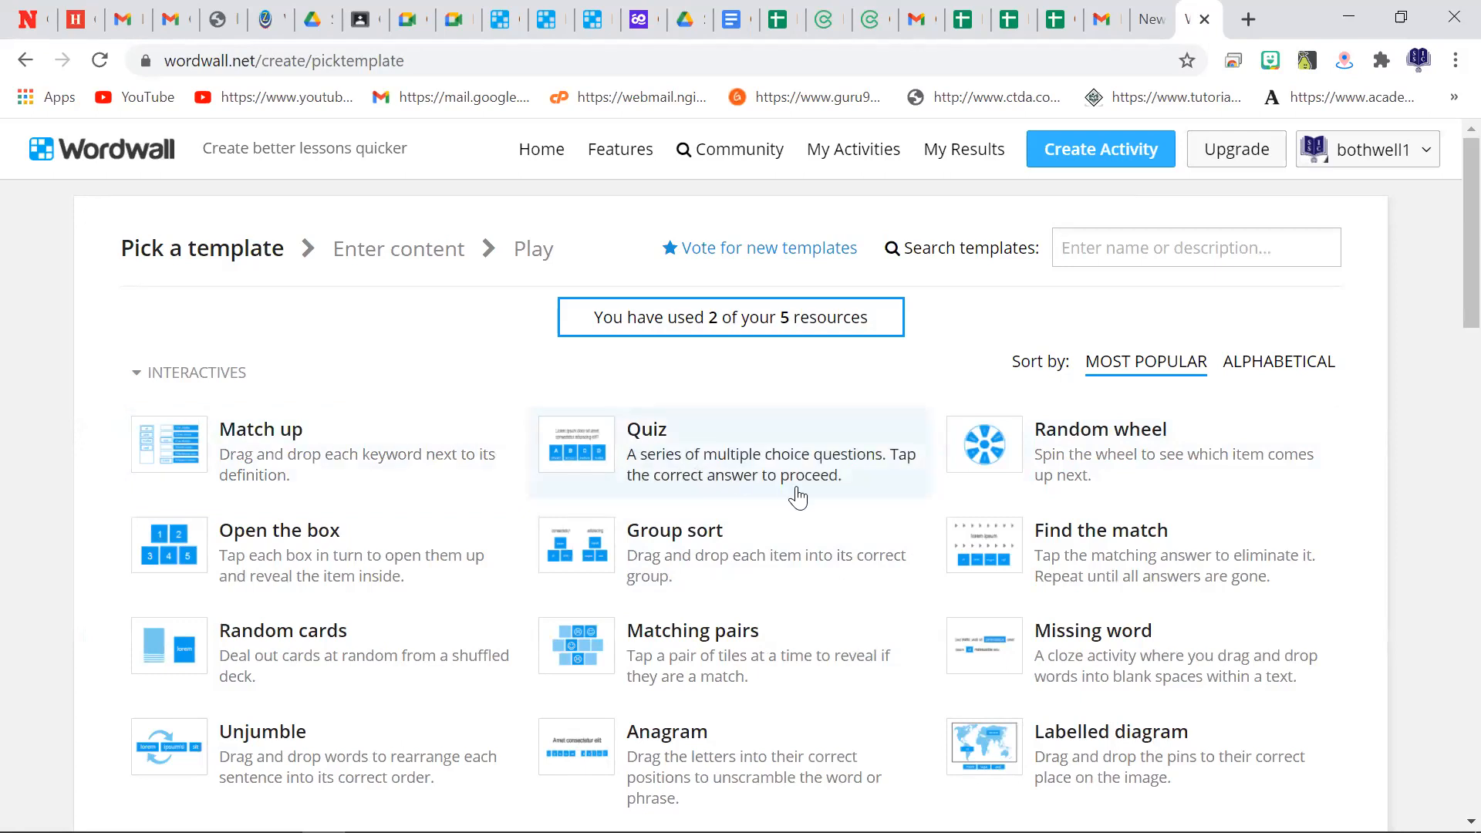
left_click(767, 469)
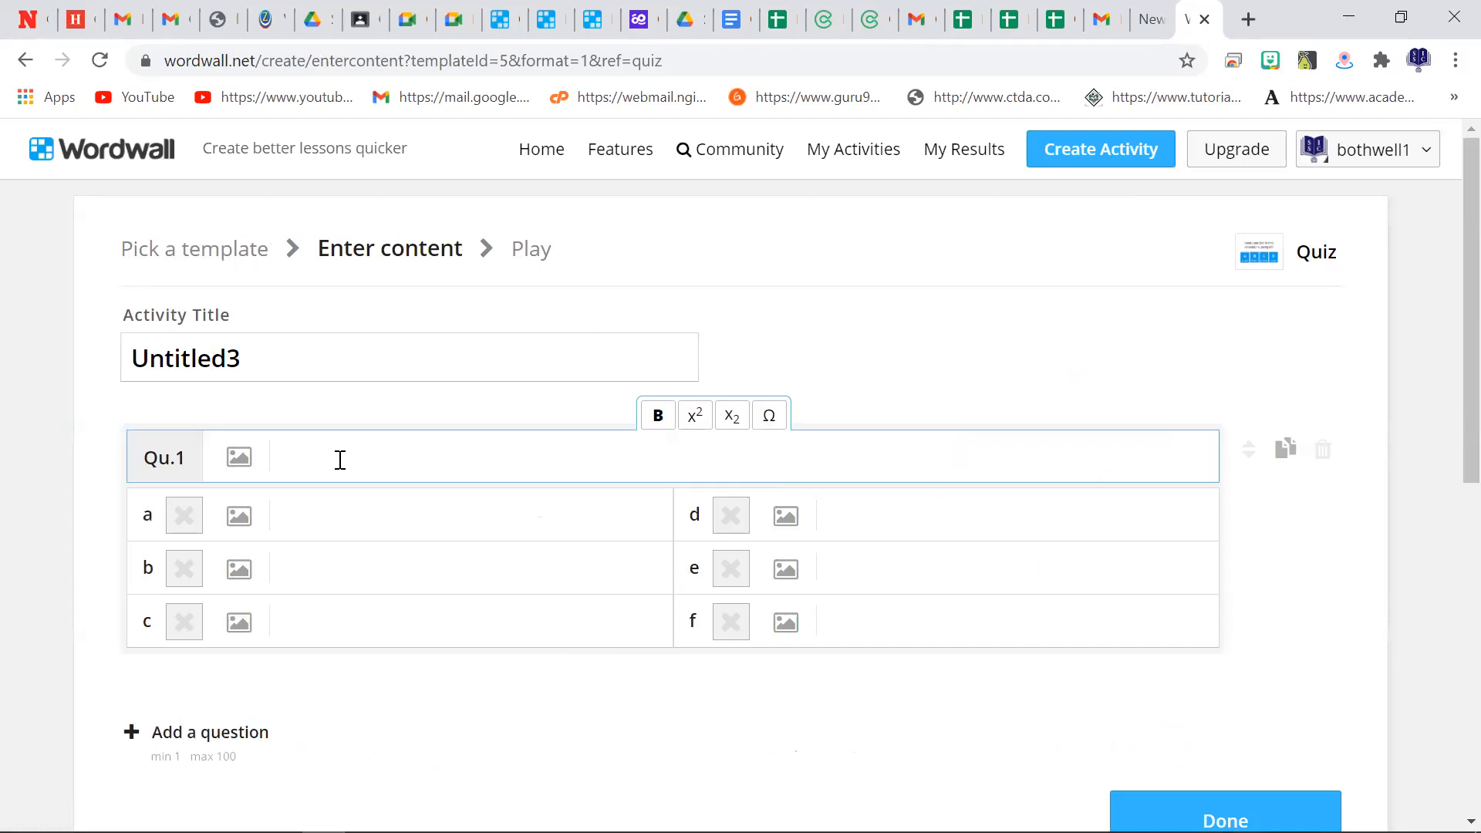
double_click(223, 361)
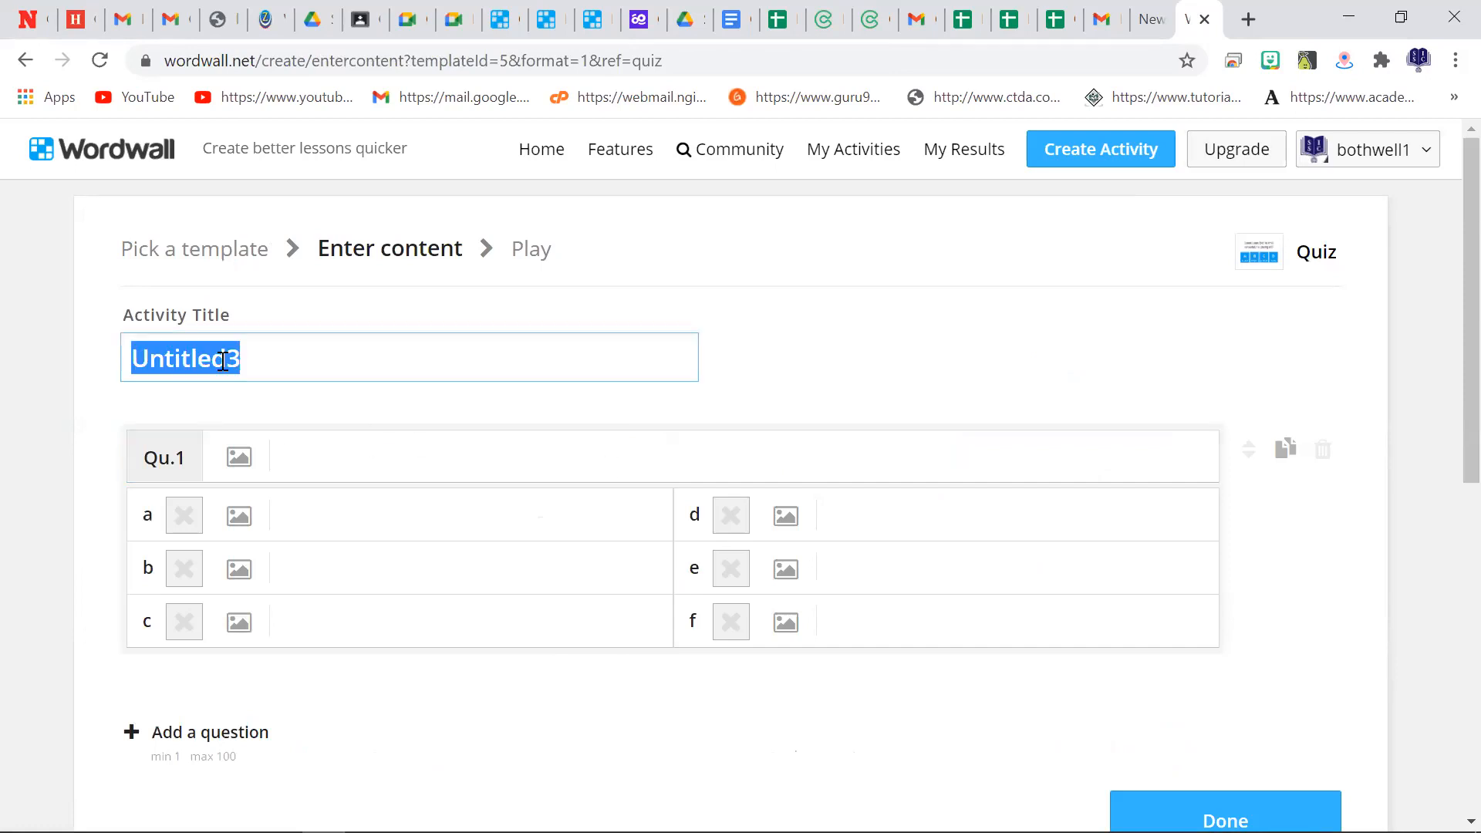
key("BackSpace")
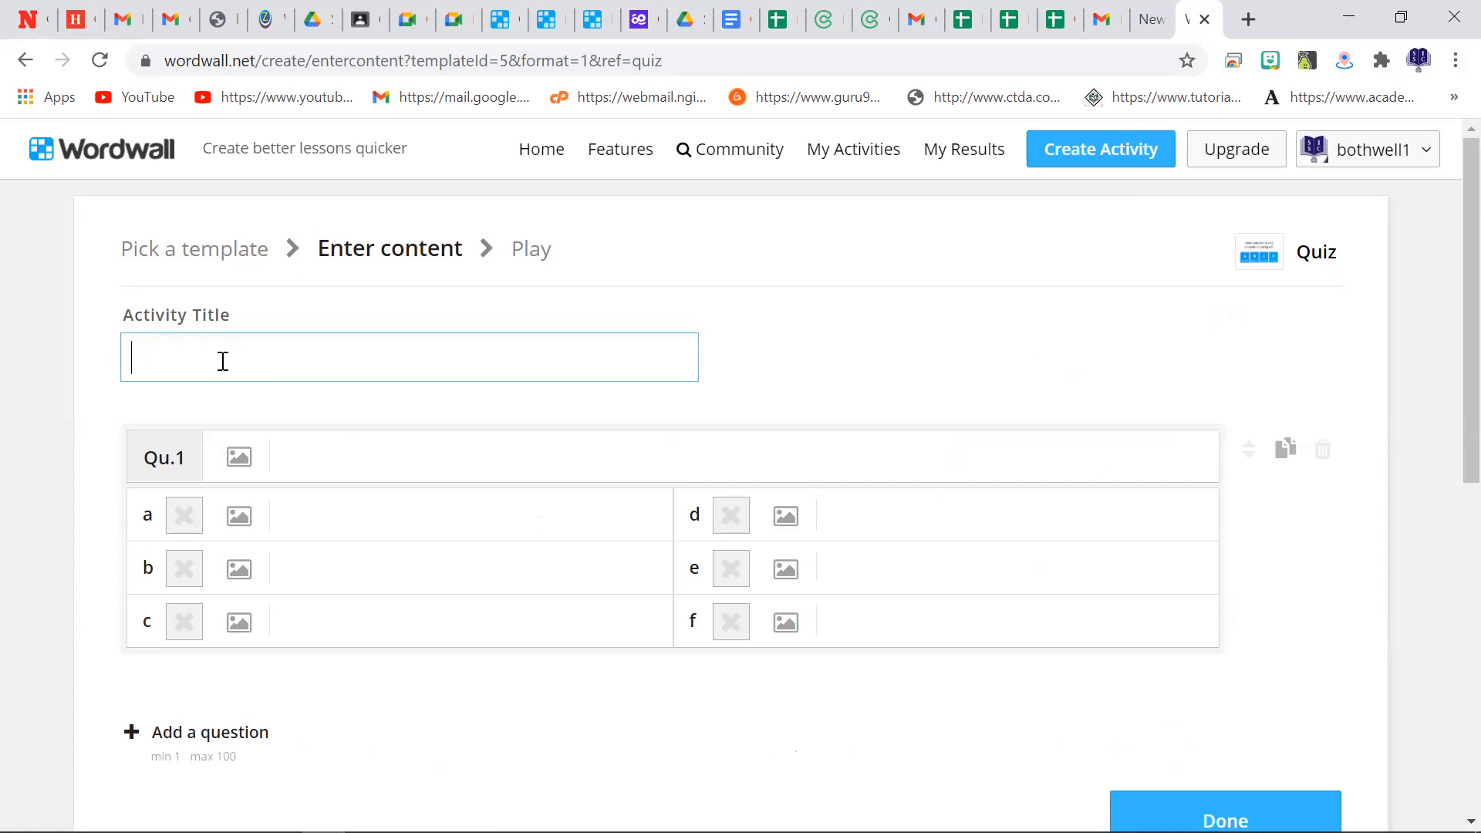
type("S")
key("BackSpace")
type("cp")
key("BackSpace")
type("omputer software")
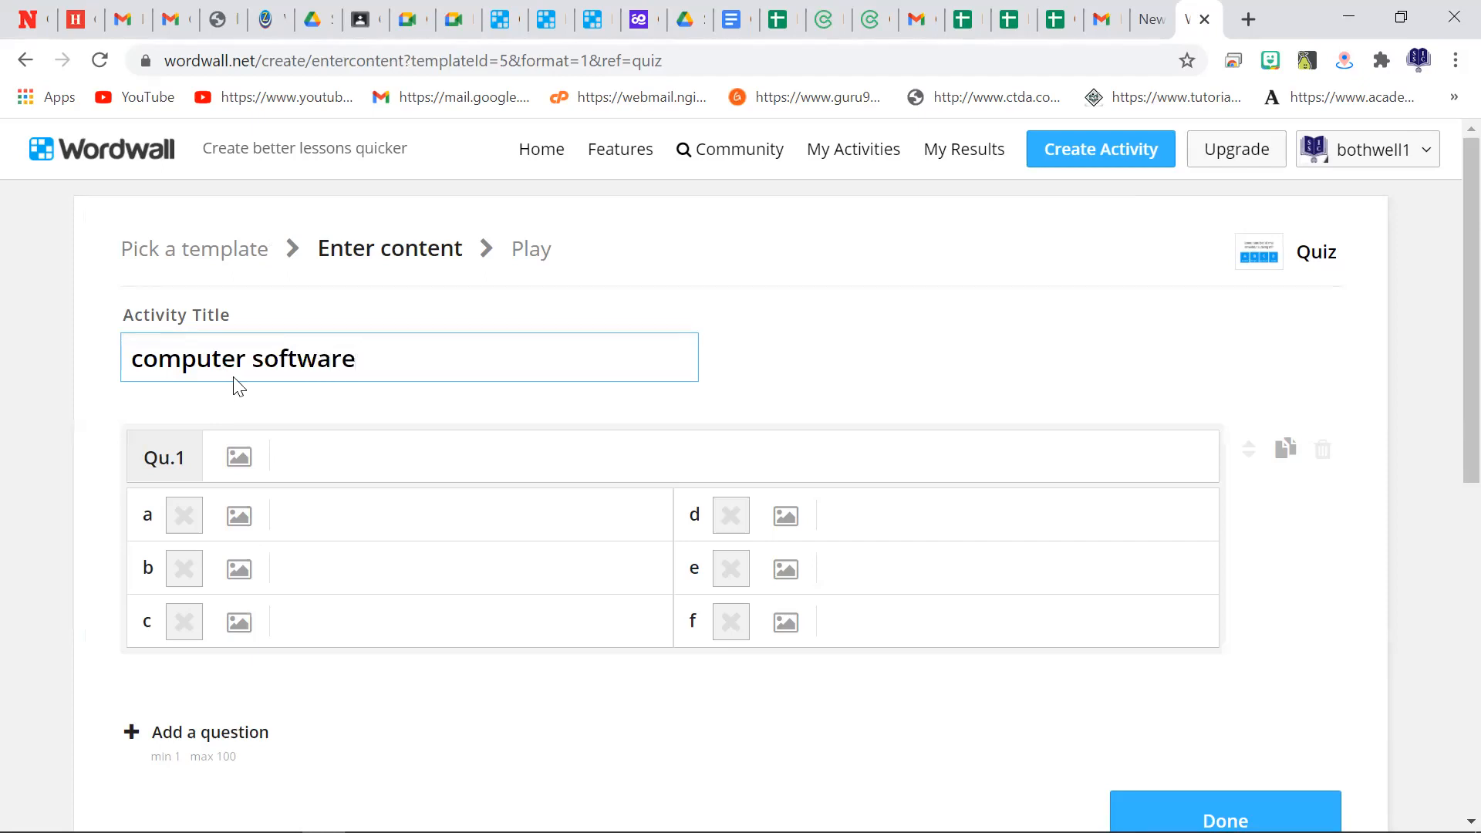
left_click(127, 349)
type("A")
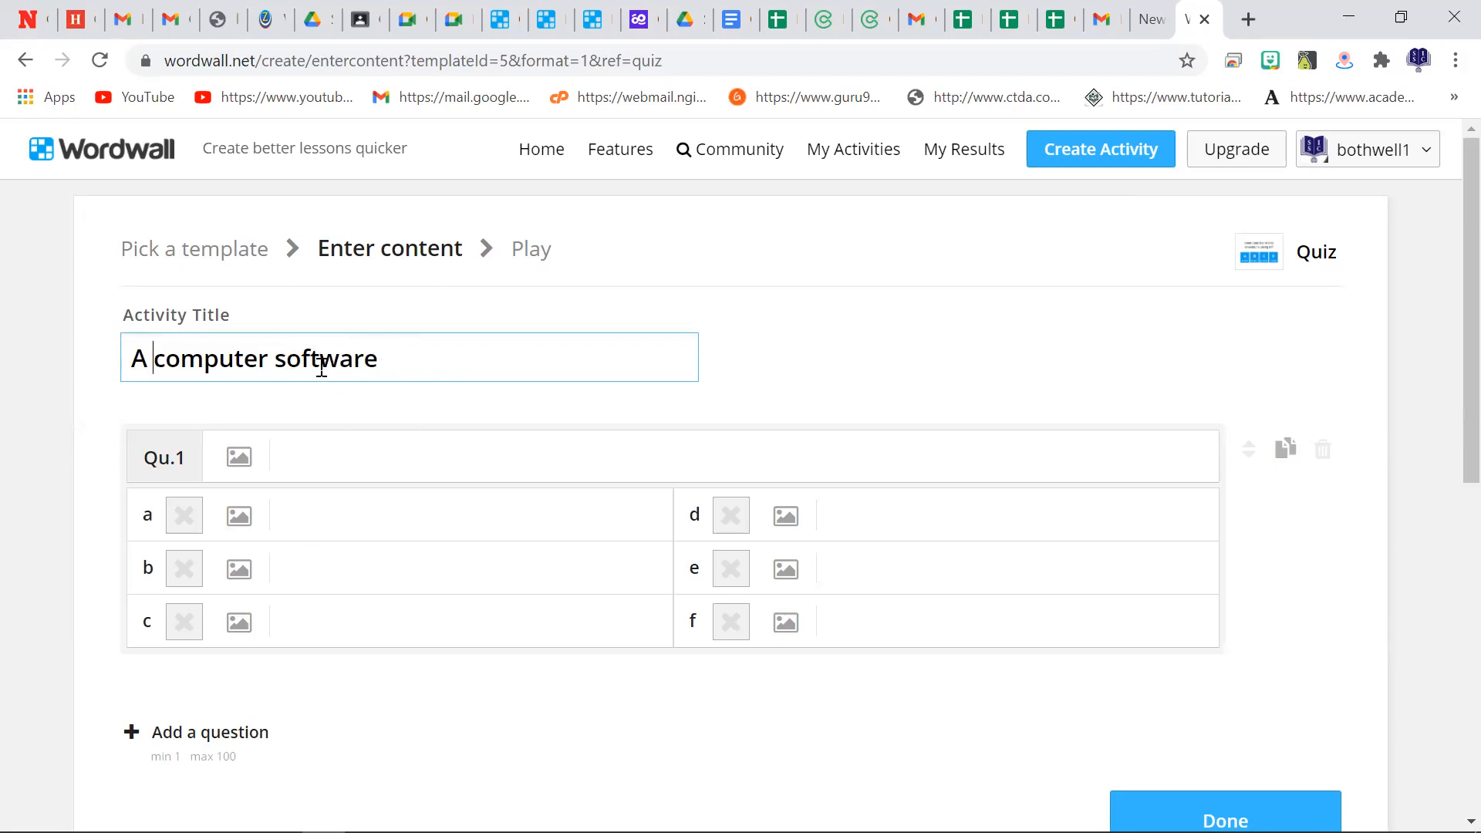
left_click(394, 359)
type("and hardware")
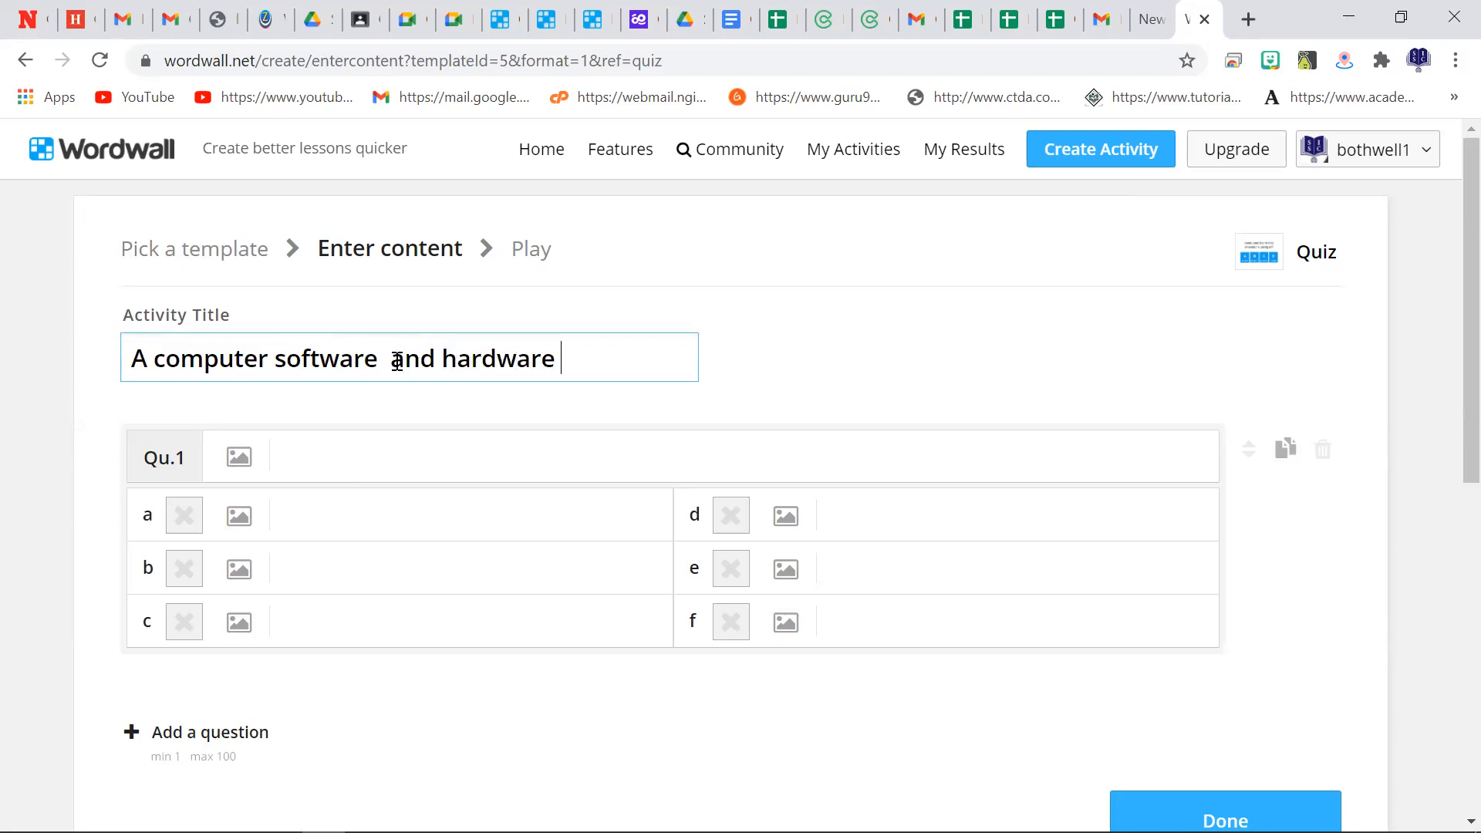
Step: Enter "They are physical parts of a computer" as the text of question 1
left_click(365, 459)
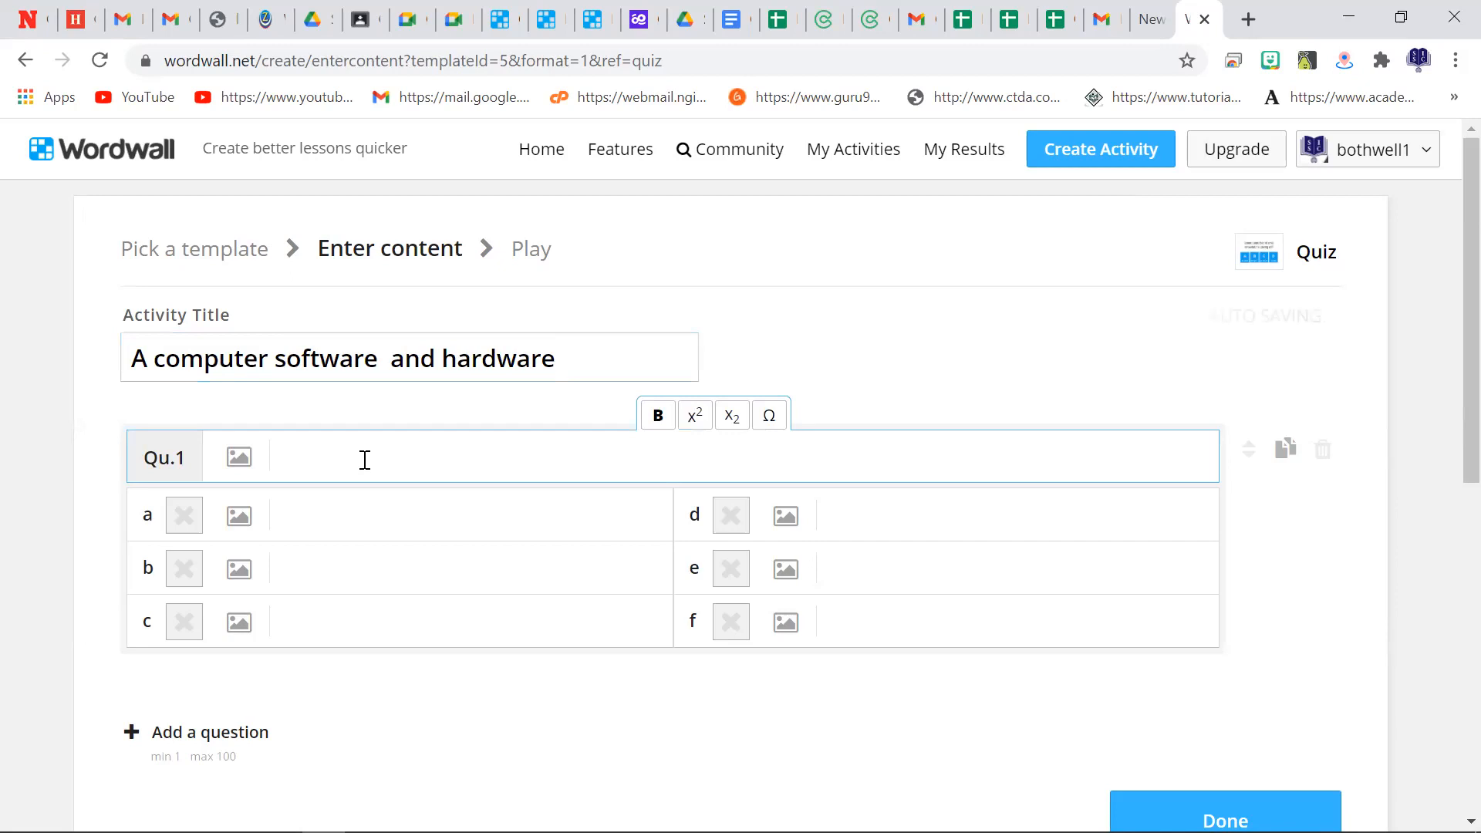
type("They are physical par")
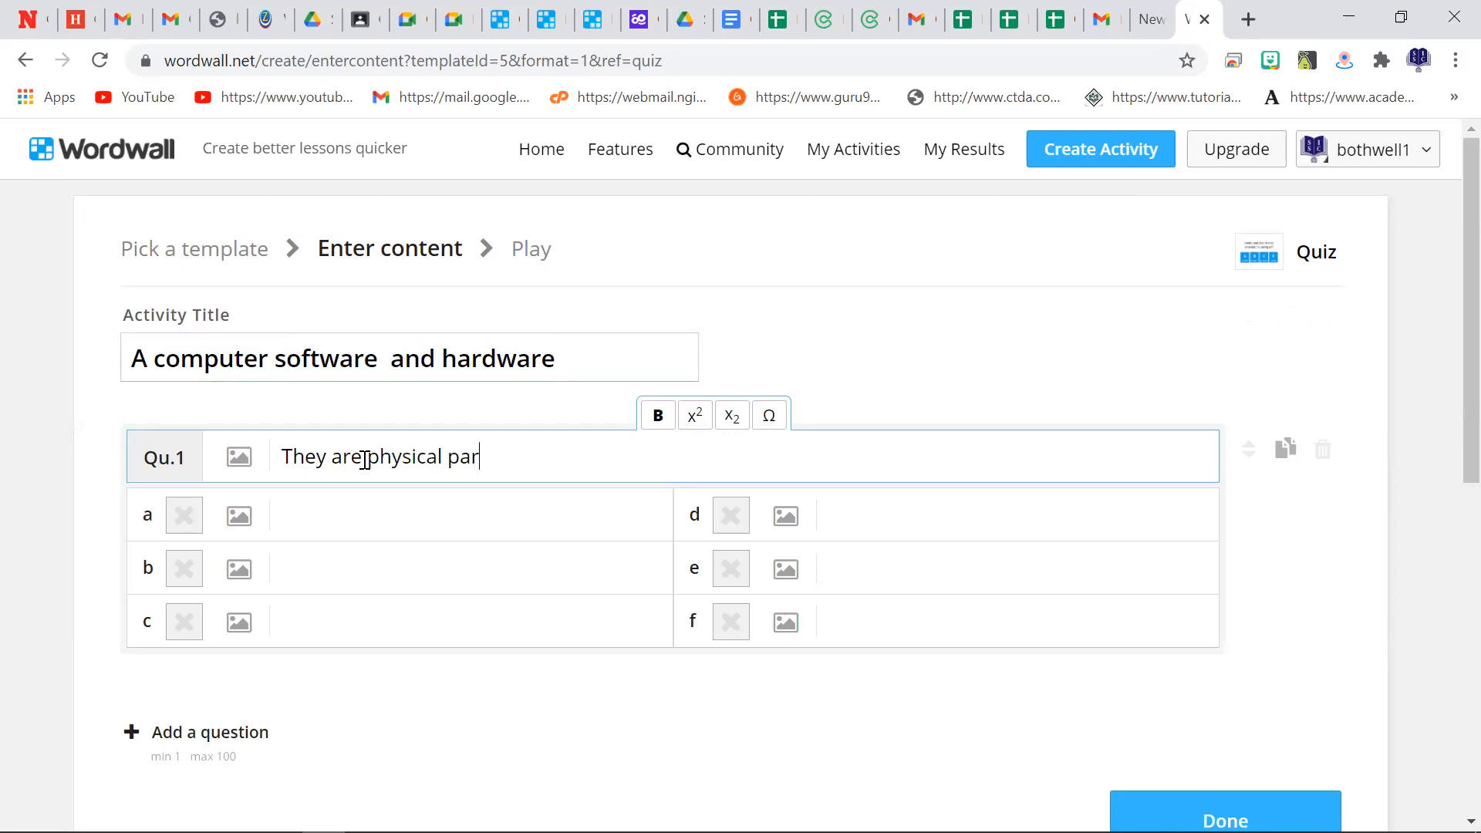
type("ts of a computer")
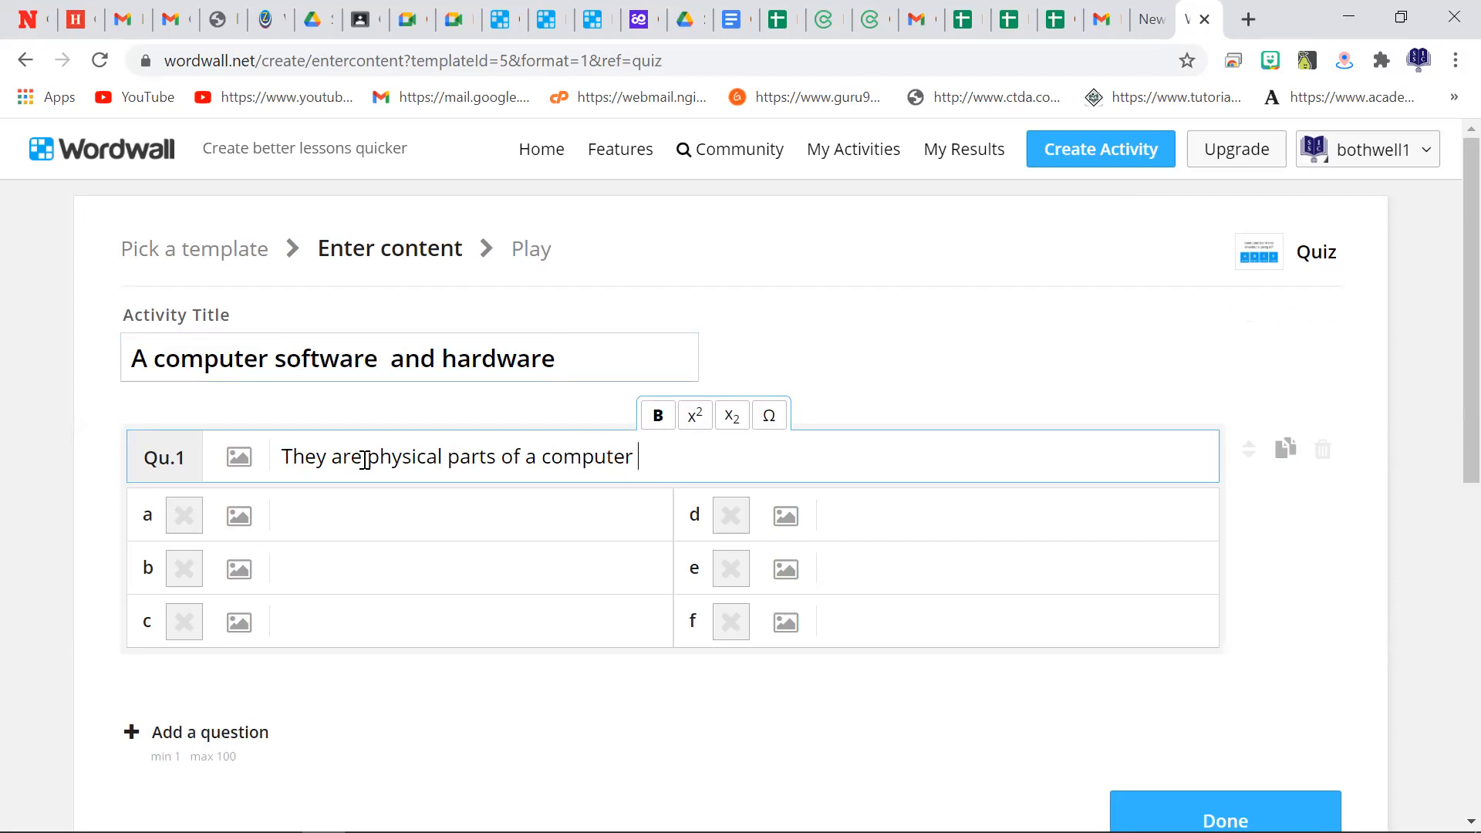
Step: Fill in answers a to c of question 1 with "software", "hardware" and "programs"
left_click(353, 522)
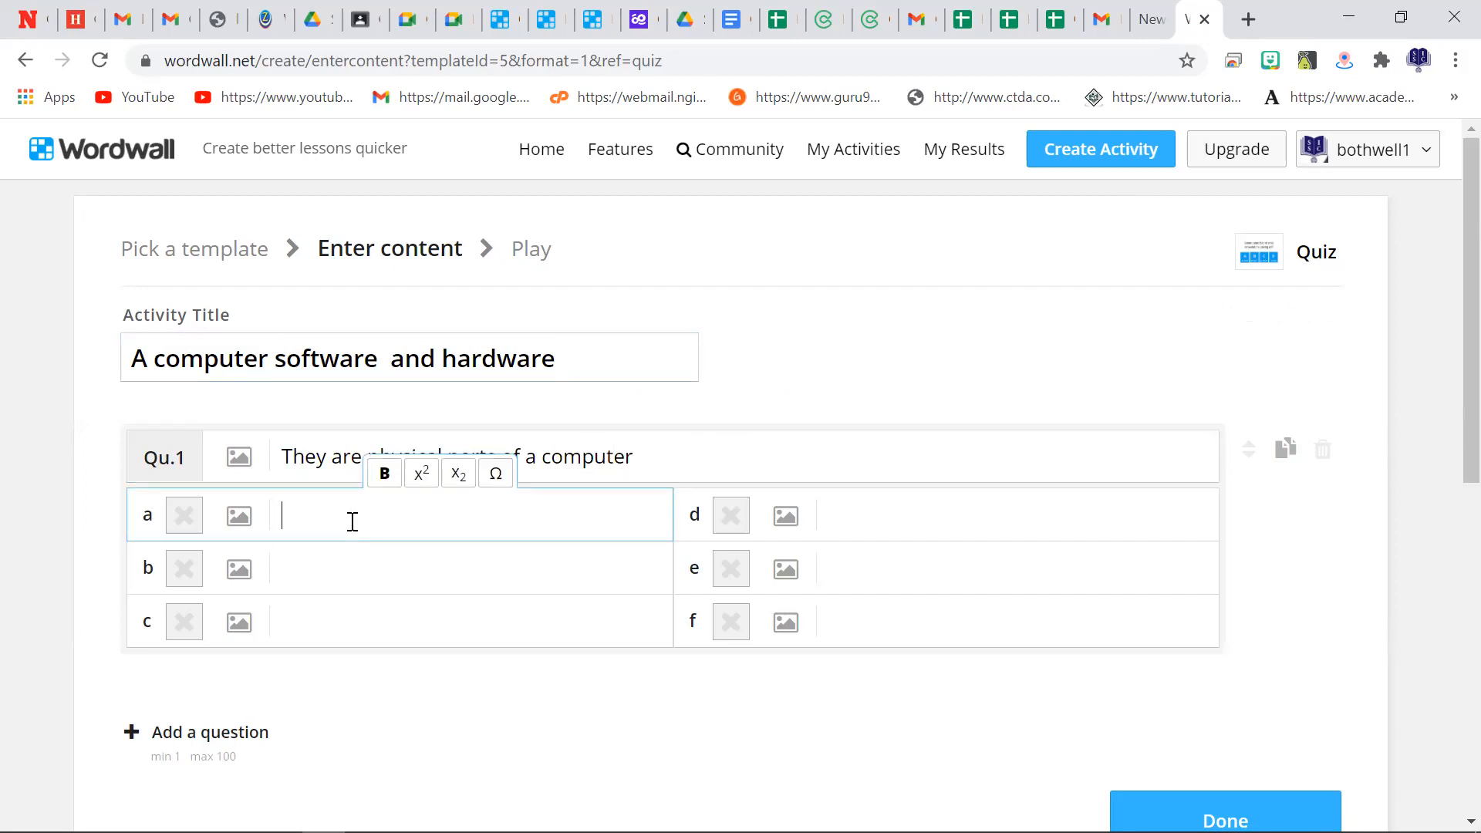
type("software")
left_click(347, 584)
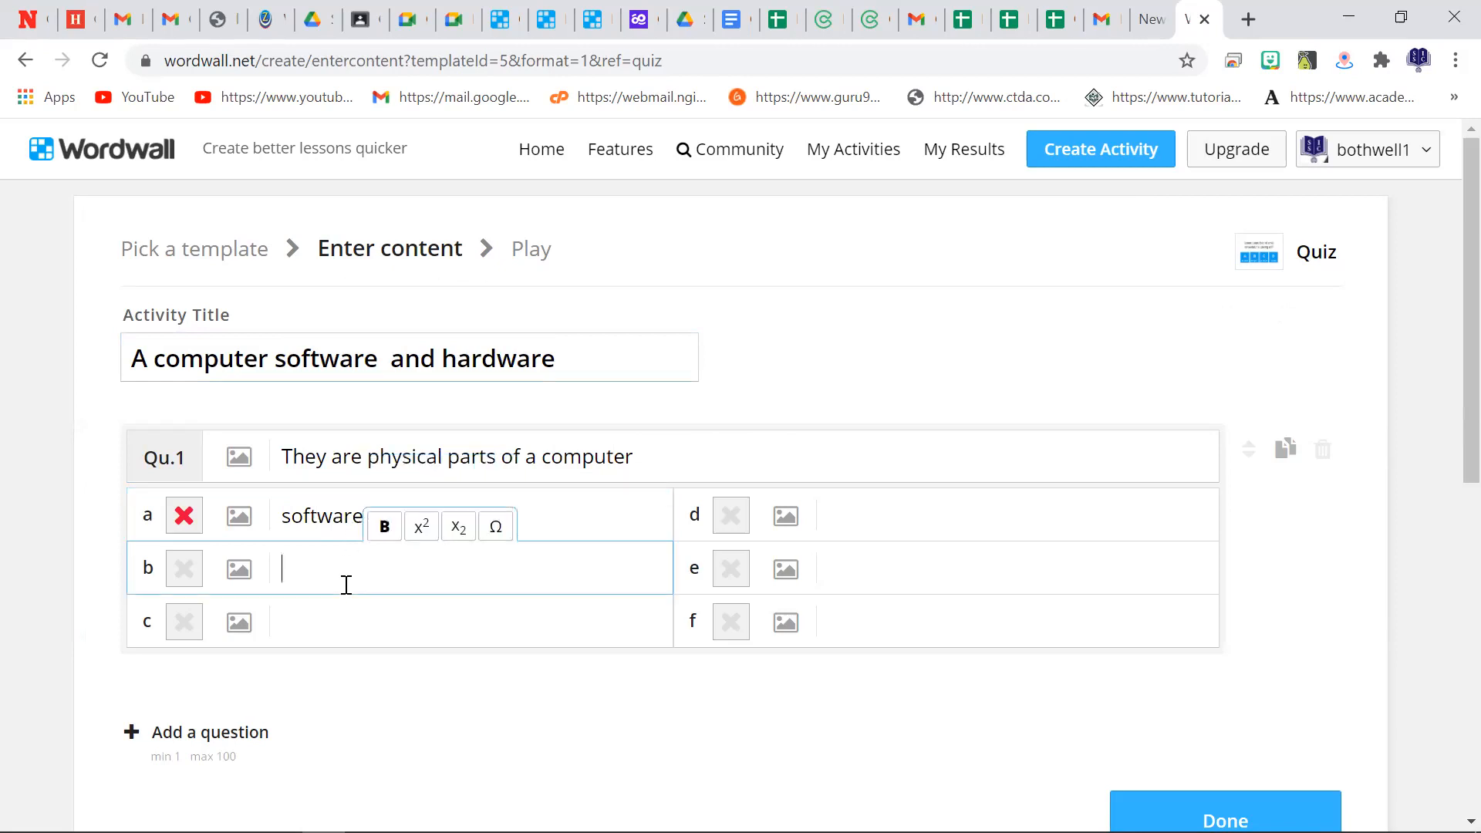
type("hardware")
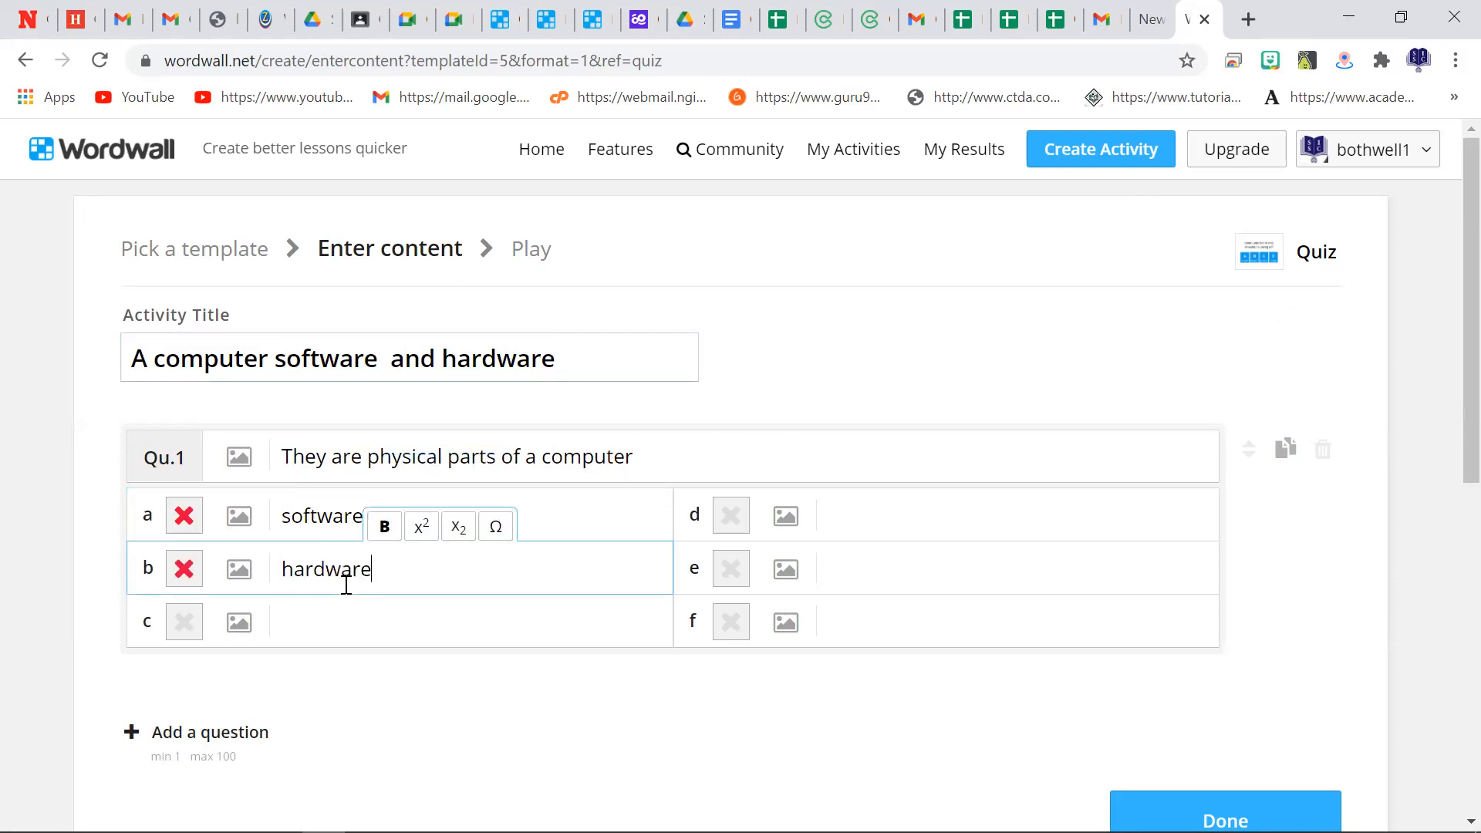
left_click(344, 626)
type("C")
key("BackSpace")
type("program")
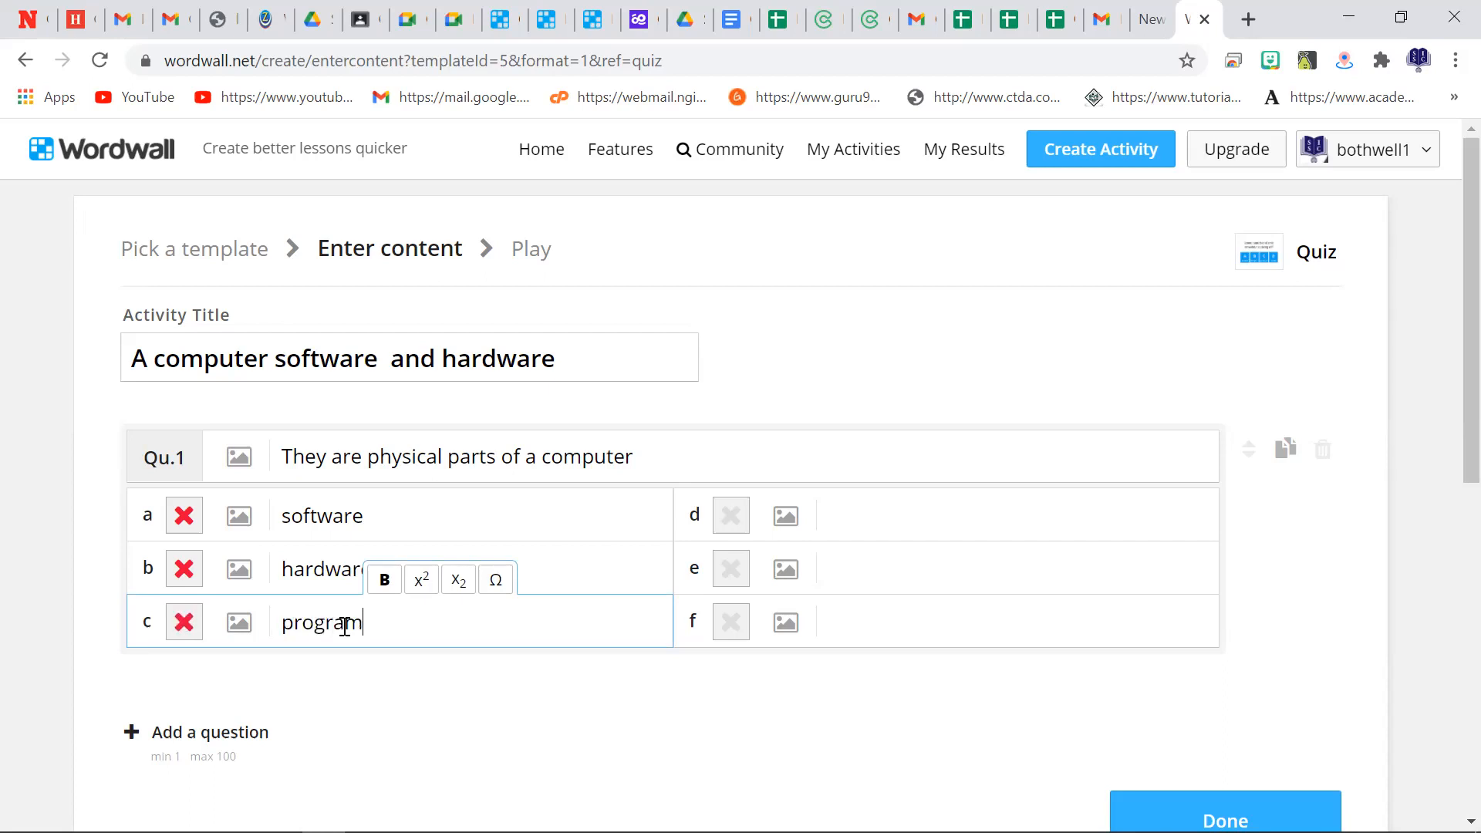
type("s")
Step: Enter "monitor" as answer d of question 1 and mark "hardware" as the correct answer
left_click(867, 519)
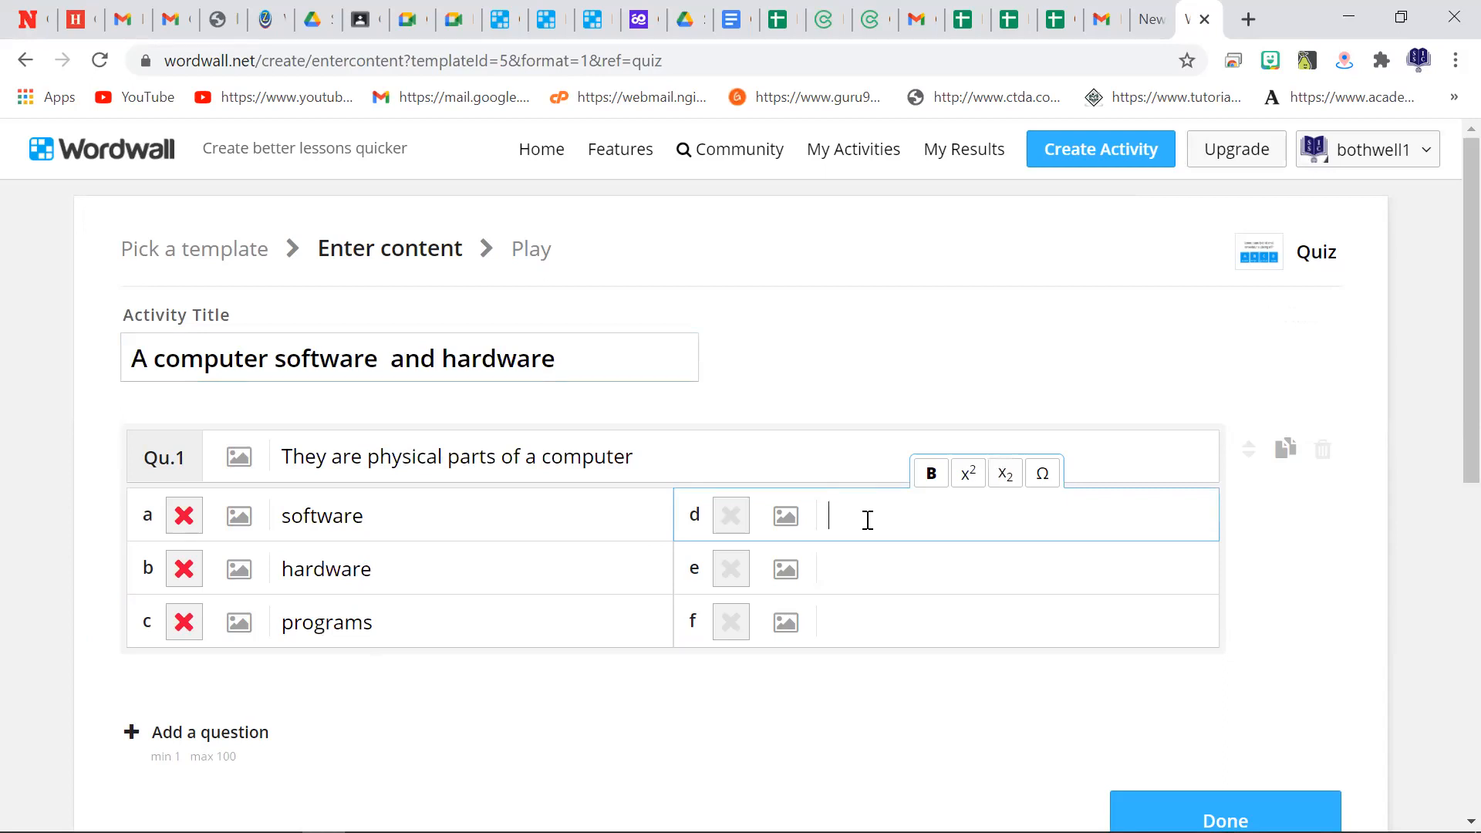
type("monitor")
scroll(1443, 165, "down", 2)
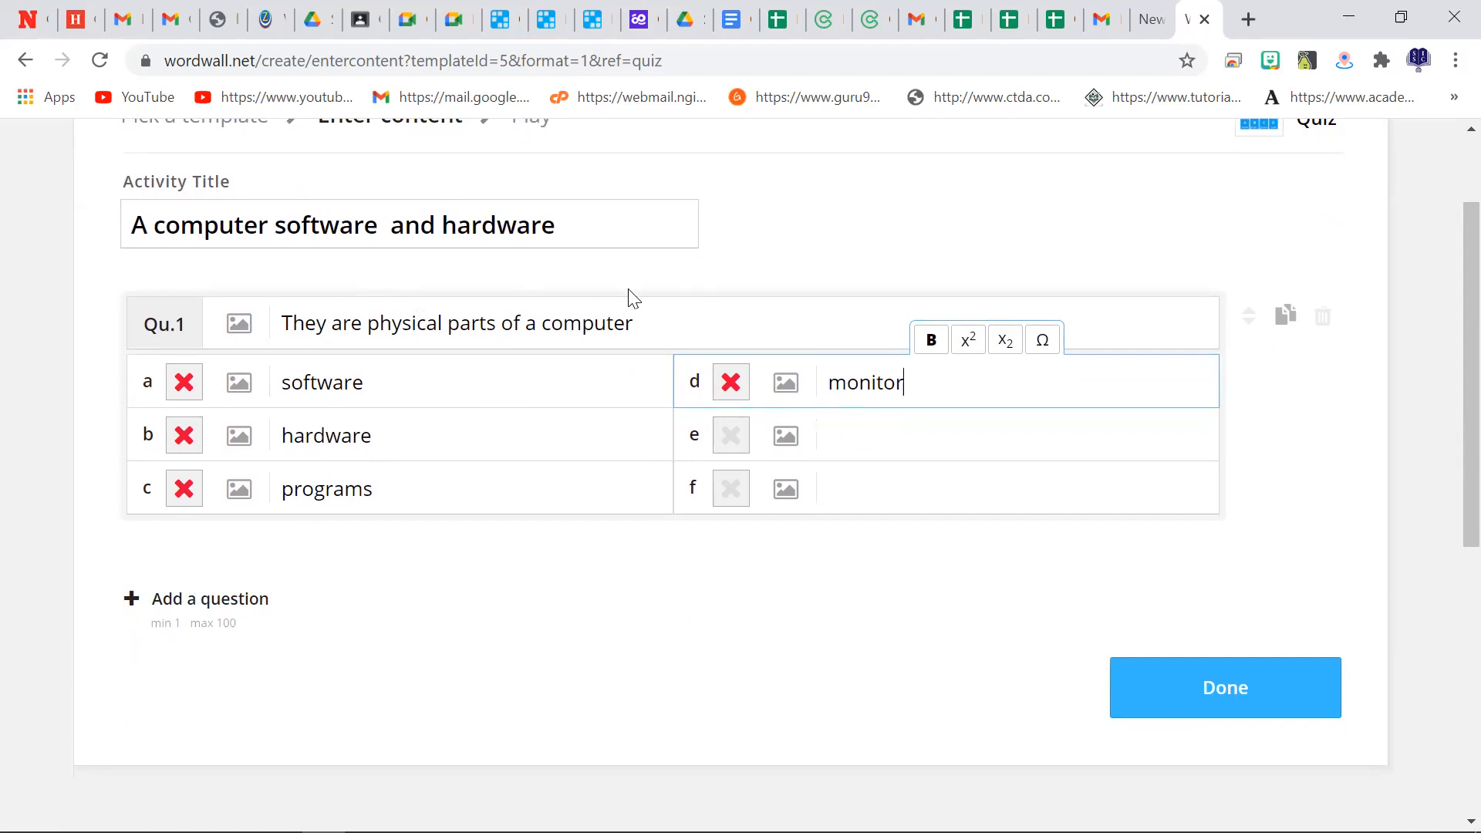
left_click(182, 444)
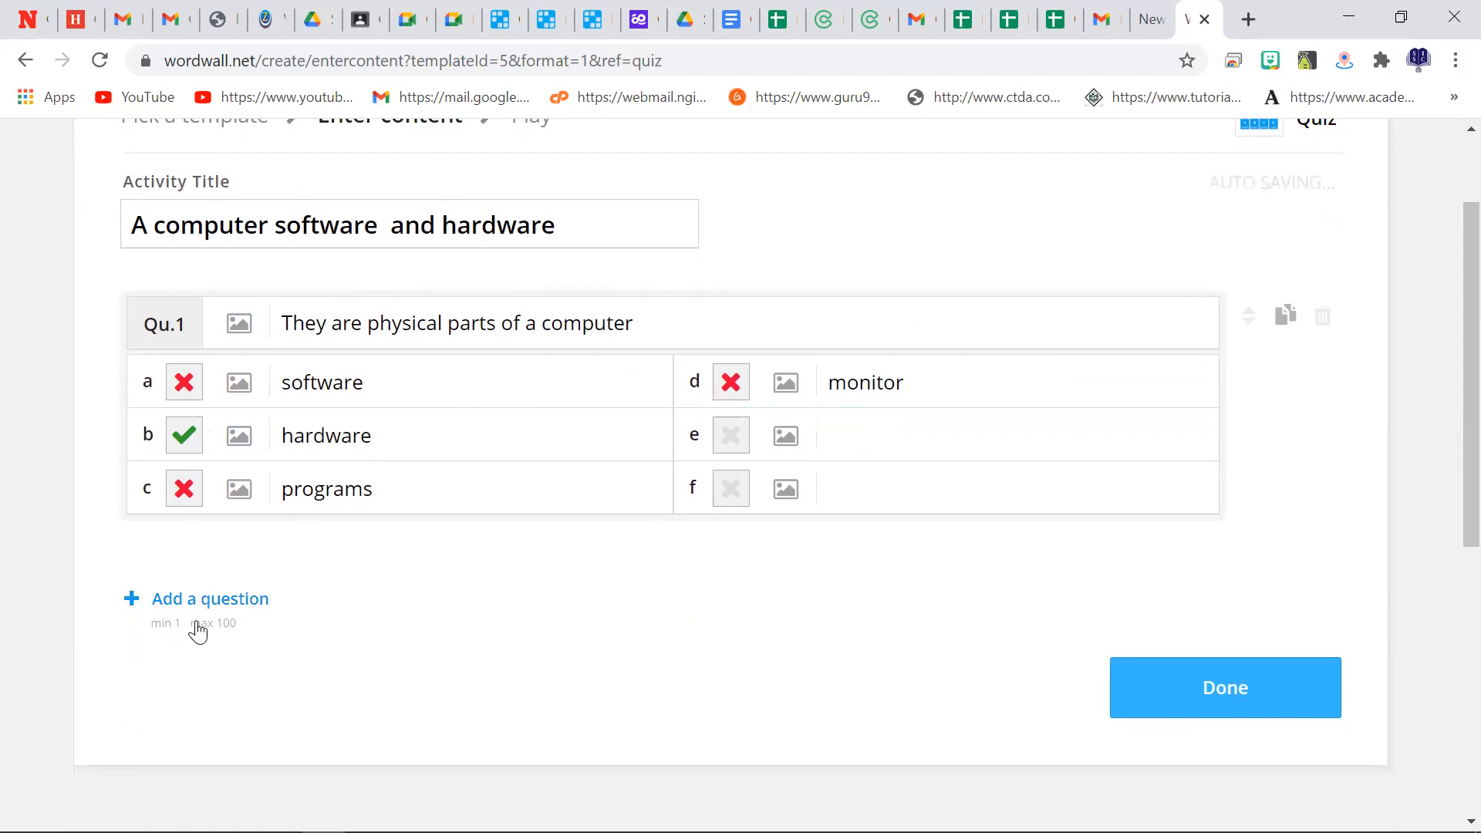
Step: Add a blank second question and finish creating the quiz
left_click(192, 598)
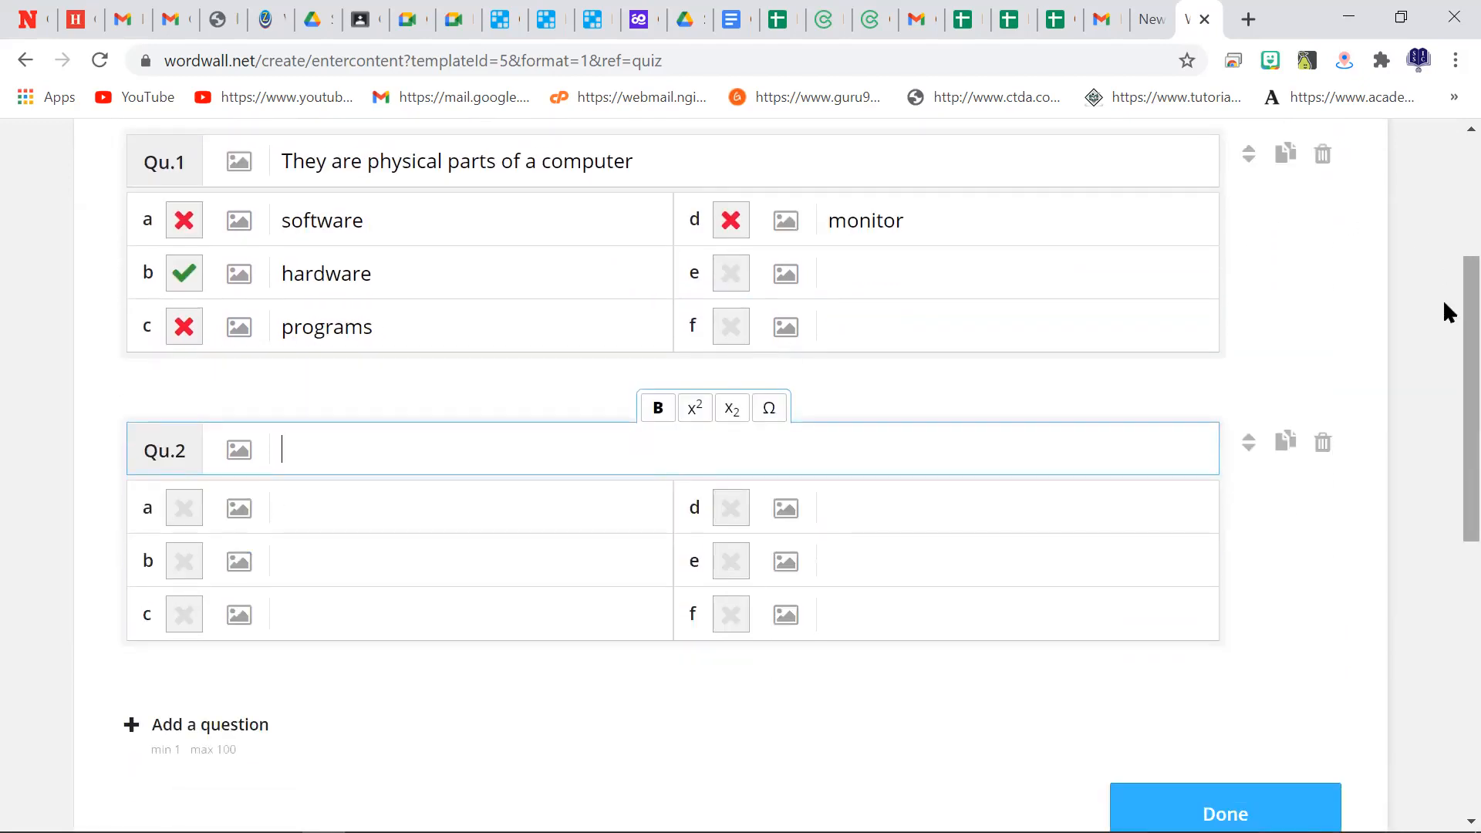
scroll(1443, 299, "down", 3)
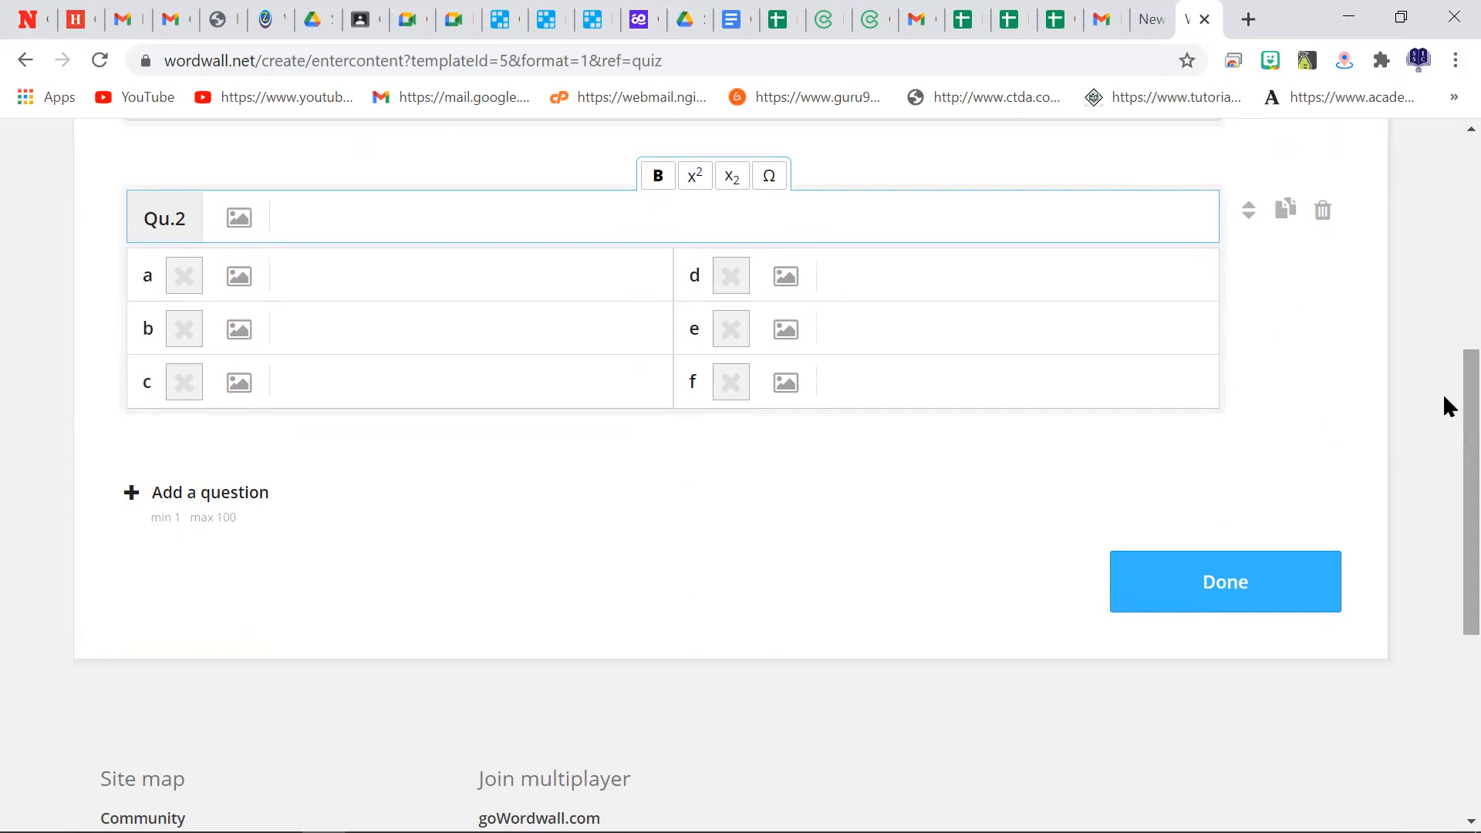
left_click(1257, 577)
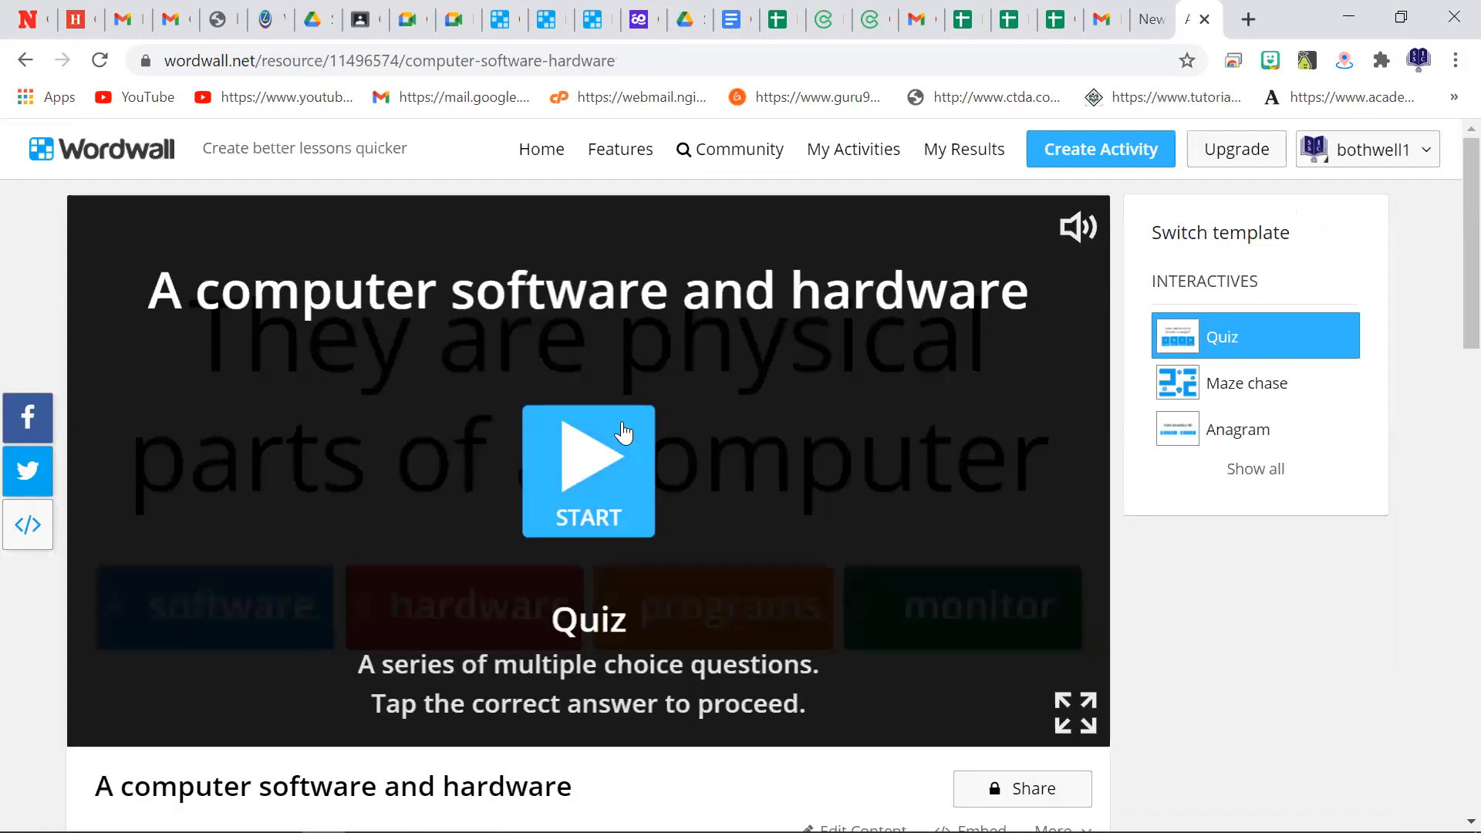
Step: Start the activity as a Quiz and as a Maze chase, and switch it to the Anagram template
left_click(624, 432)
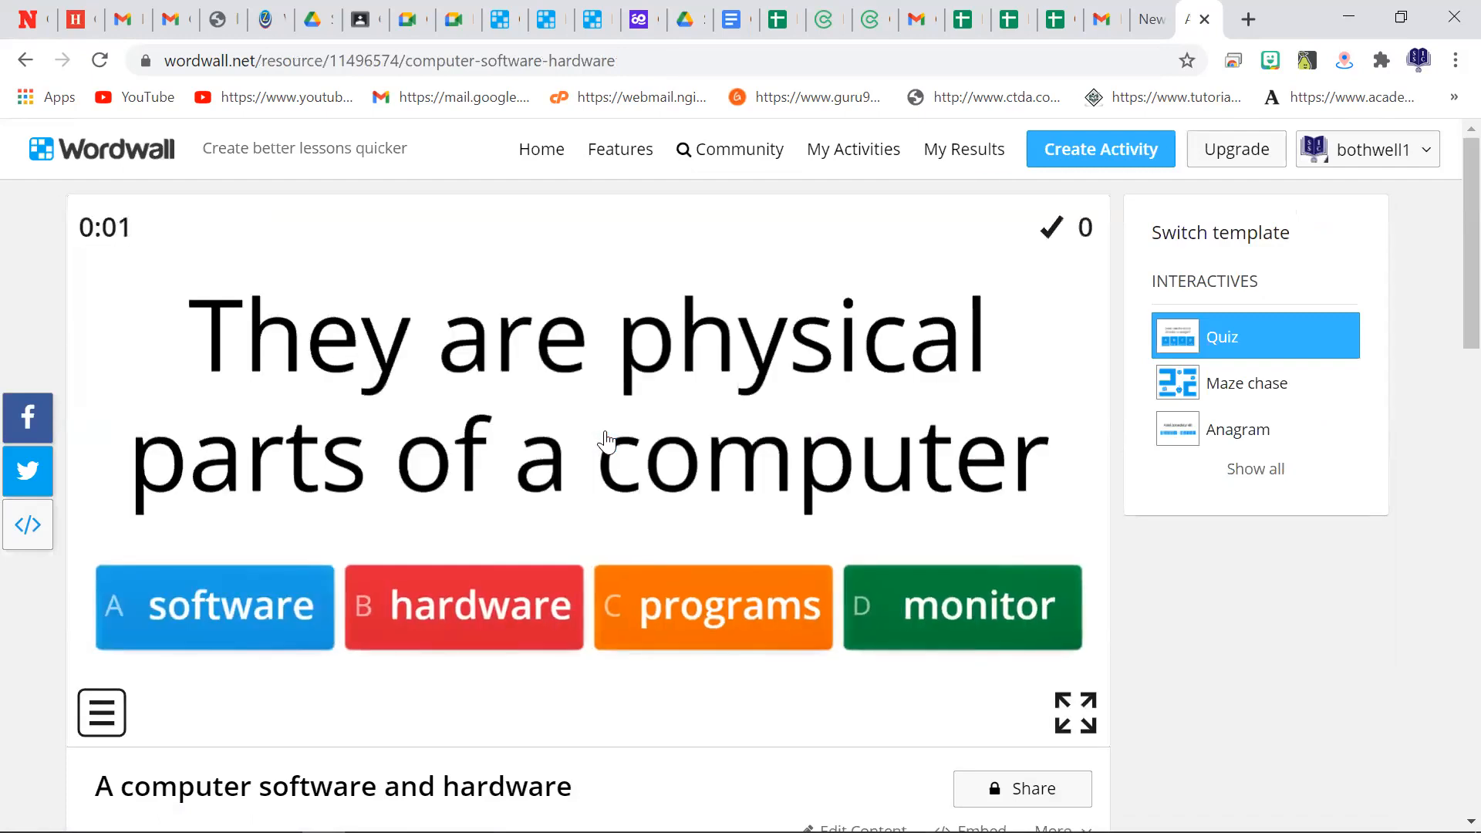
left_click(1183, 387)
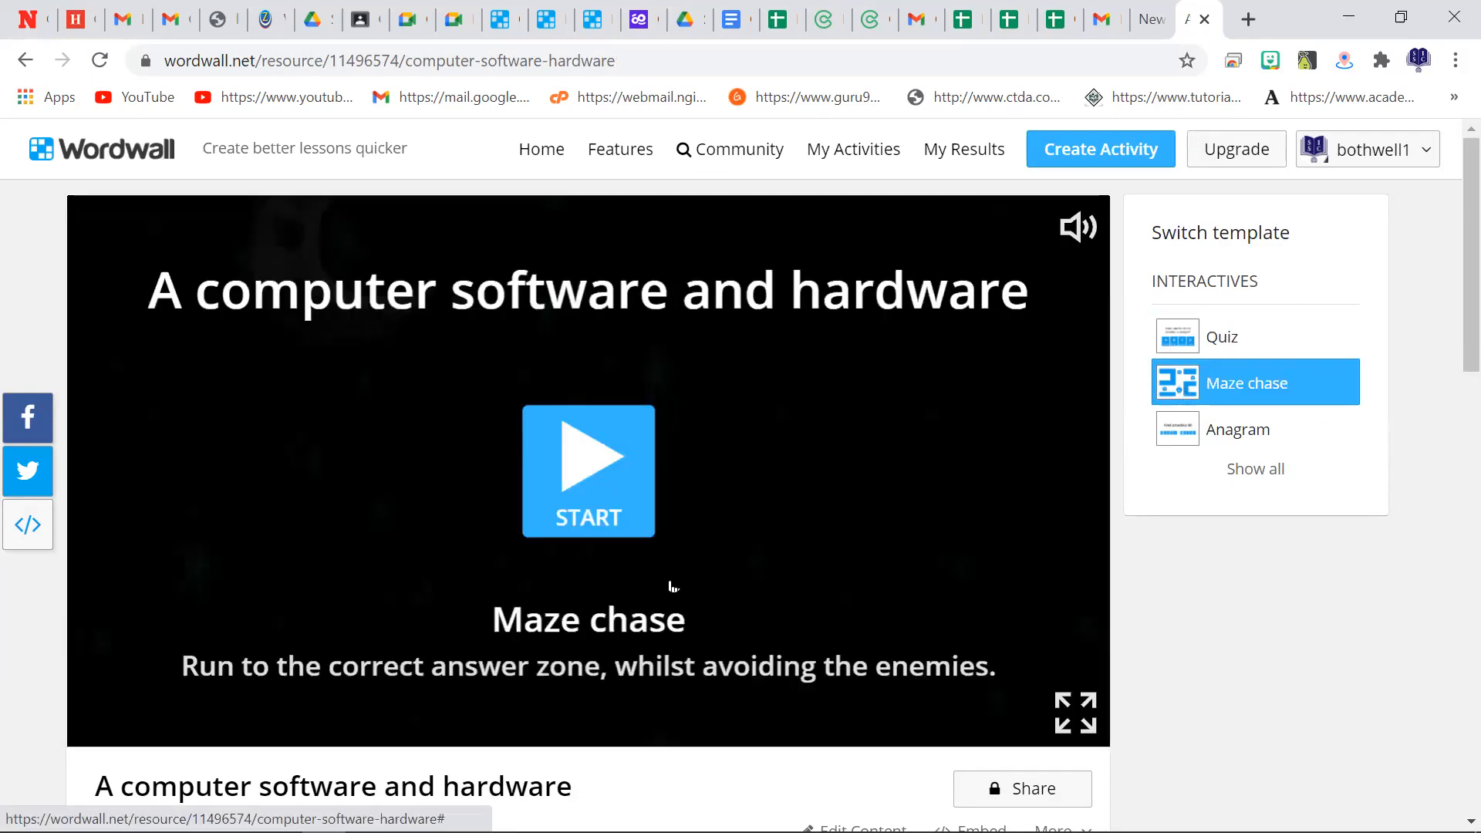
left_click(619, 488)
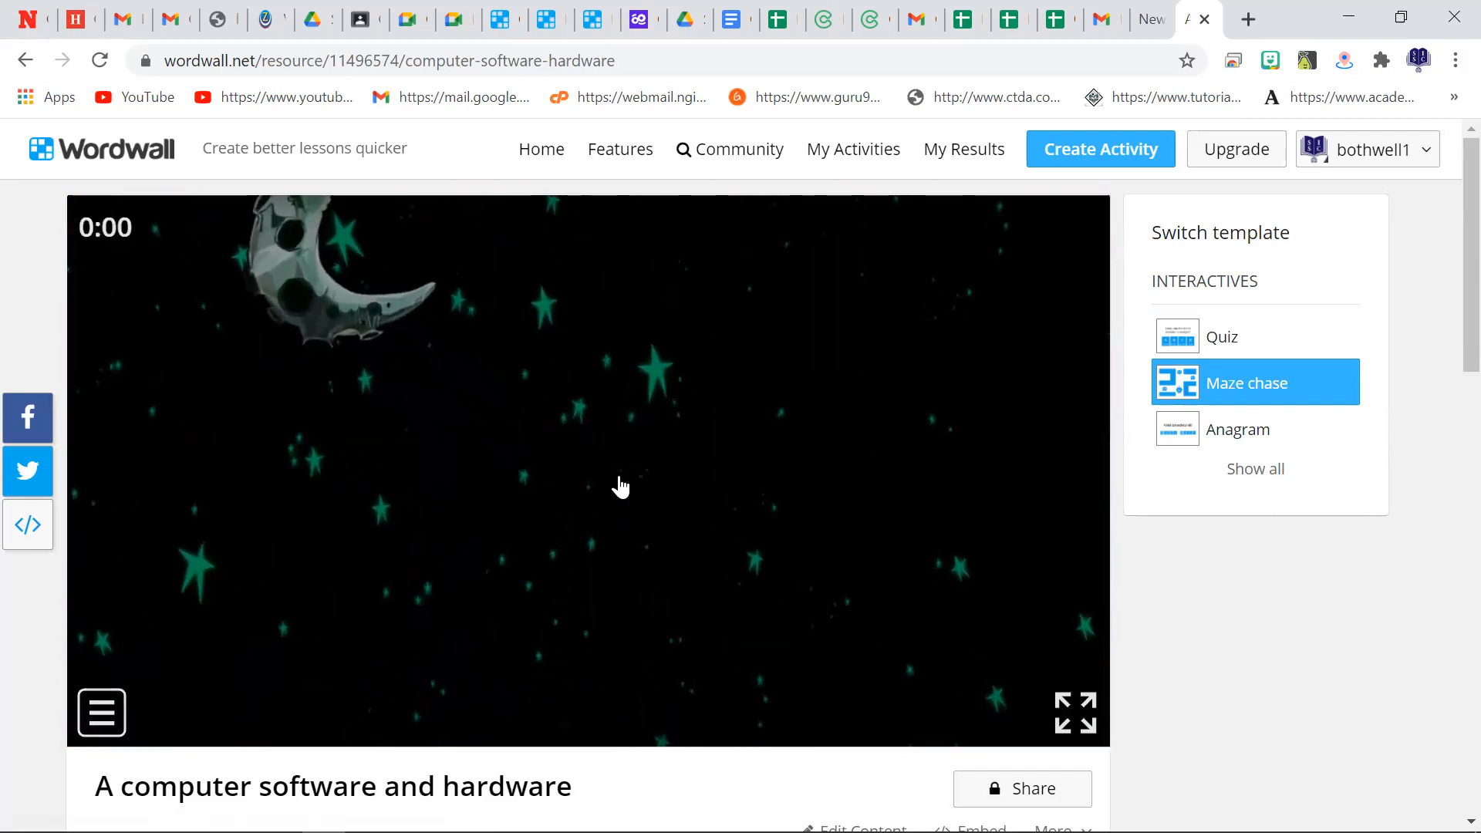
left_click(1177, 447)
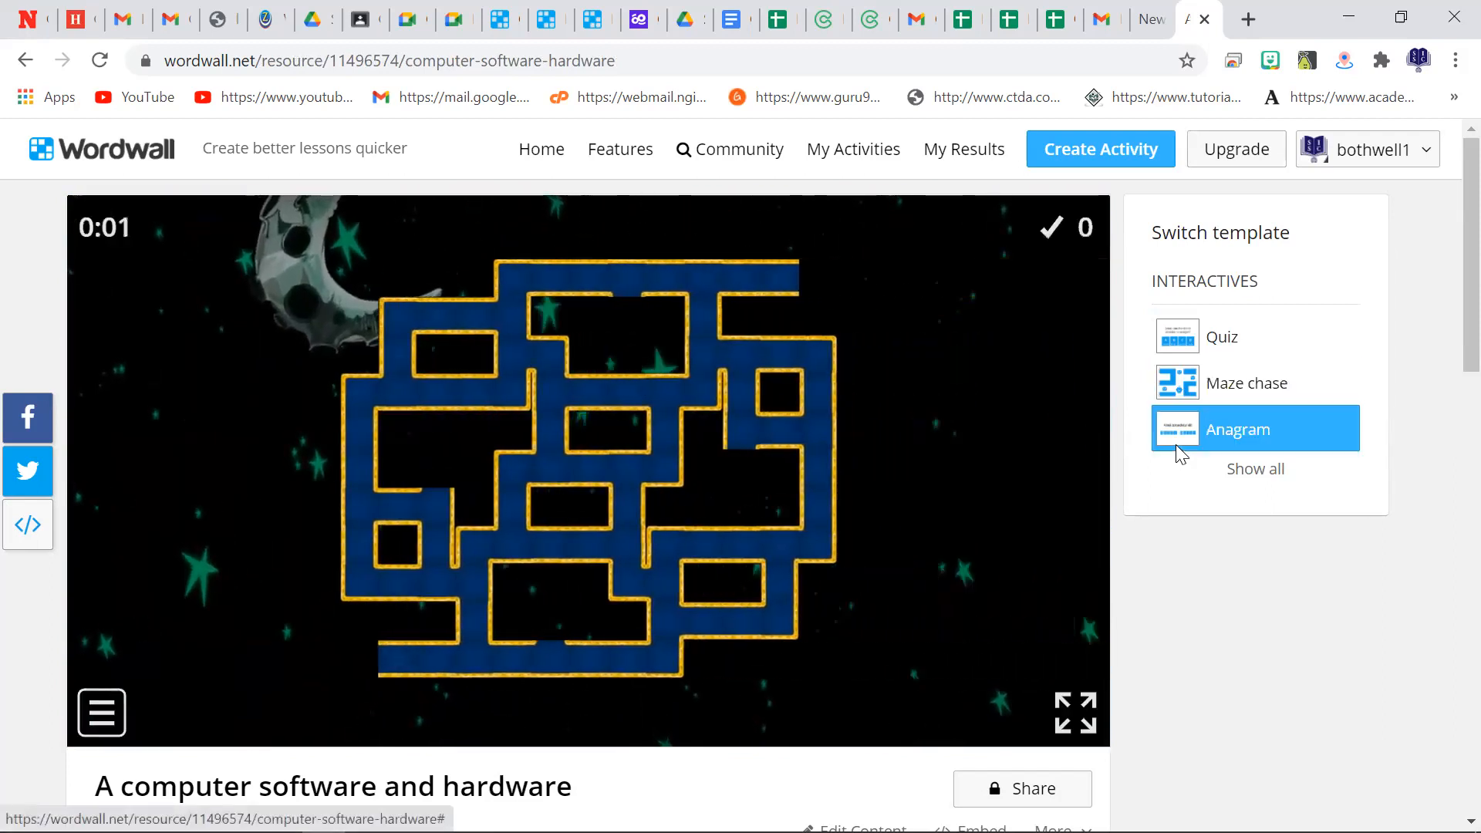